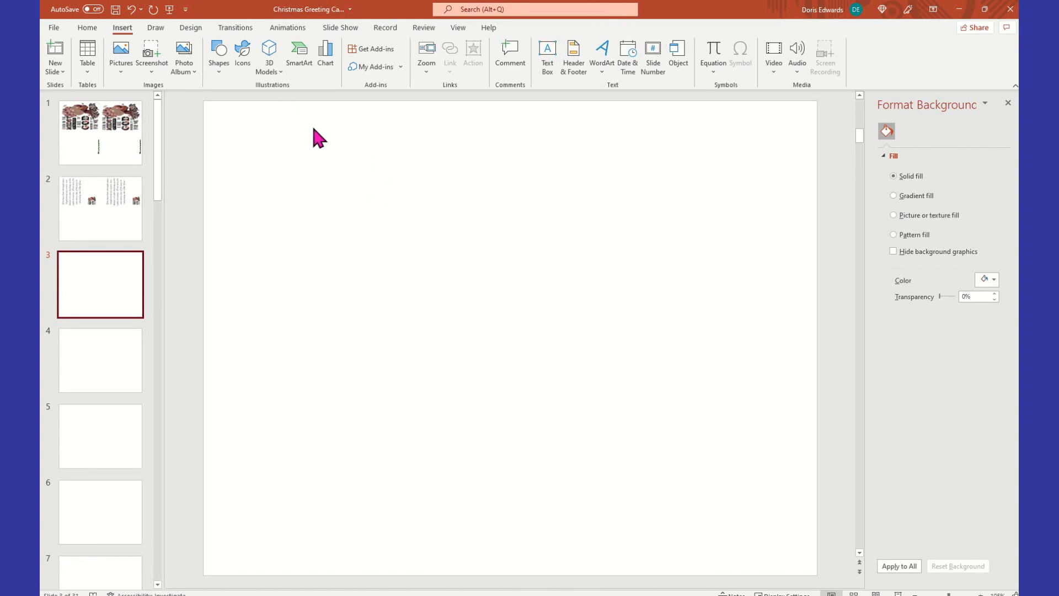
# Confirm a custom slide size of 11 in wide by 8.5 in high in landscape orientation.
pyautogui.click(191, 27)
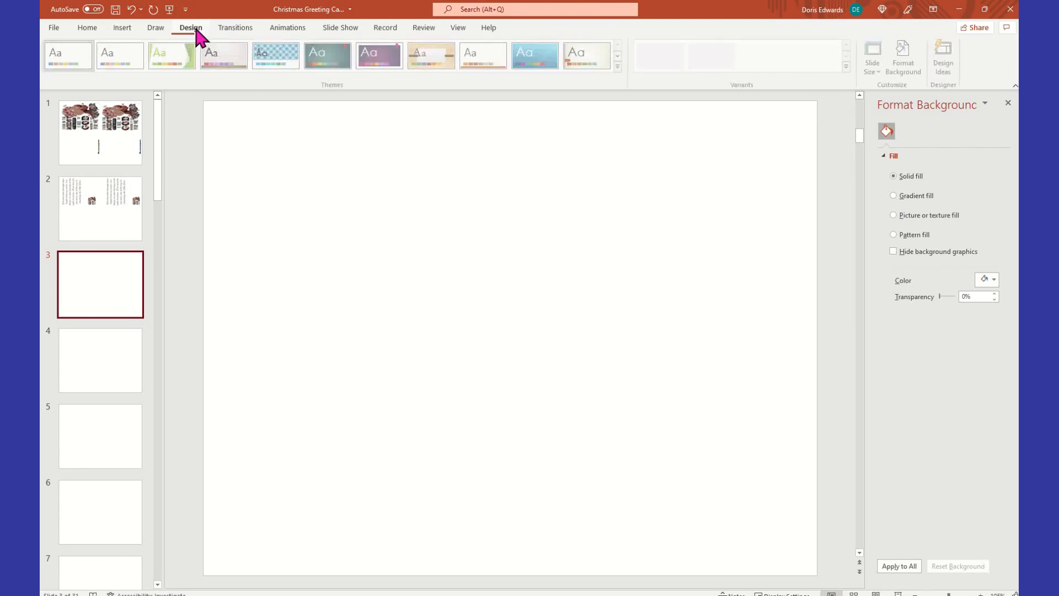
pyautogui.click(882, 70)
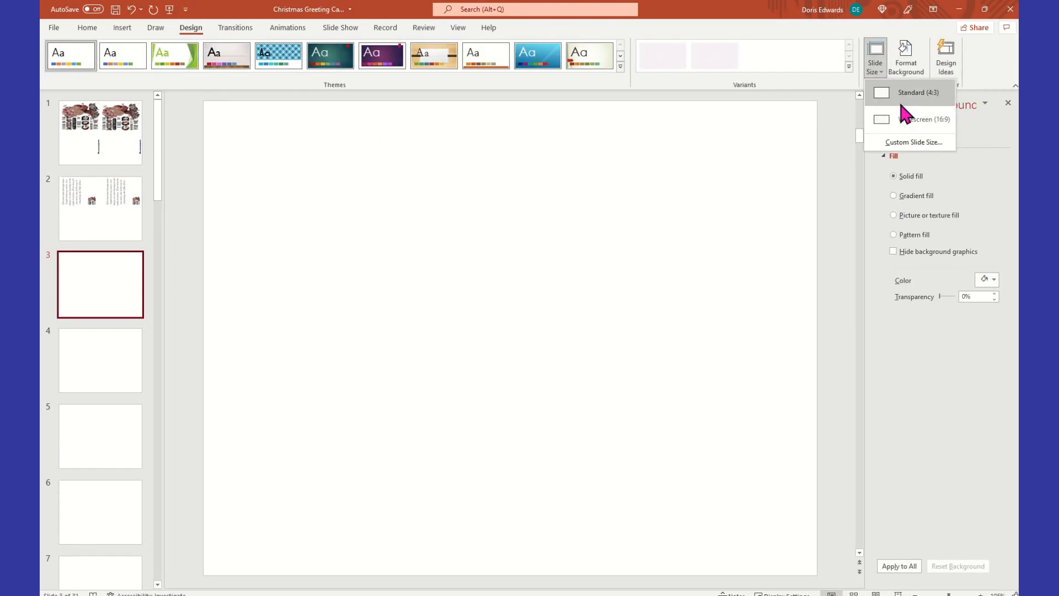
pyautogui.click(927, 143)
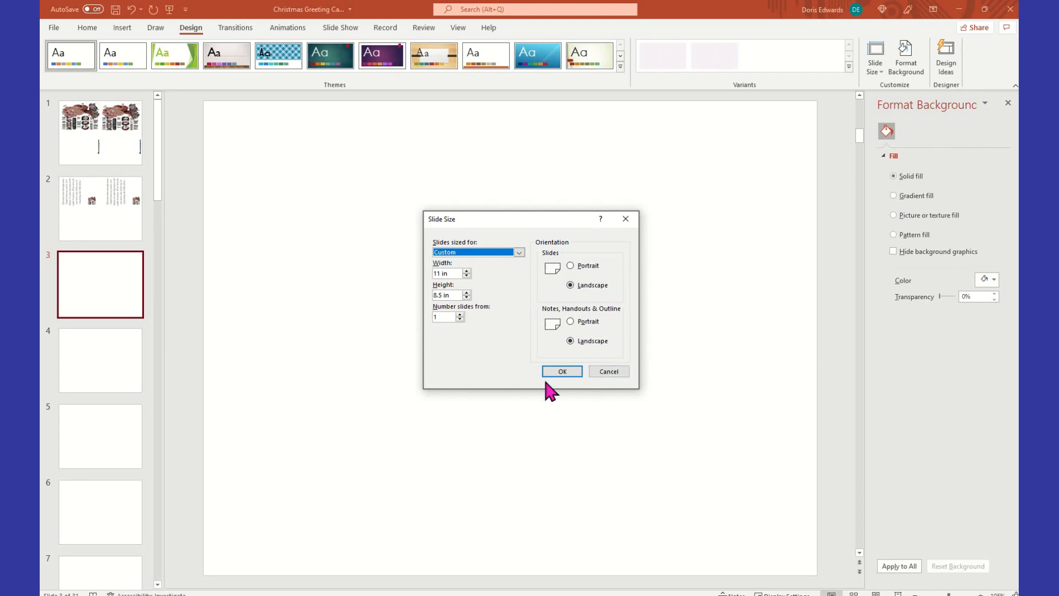
pyautogui.click(561, 373)
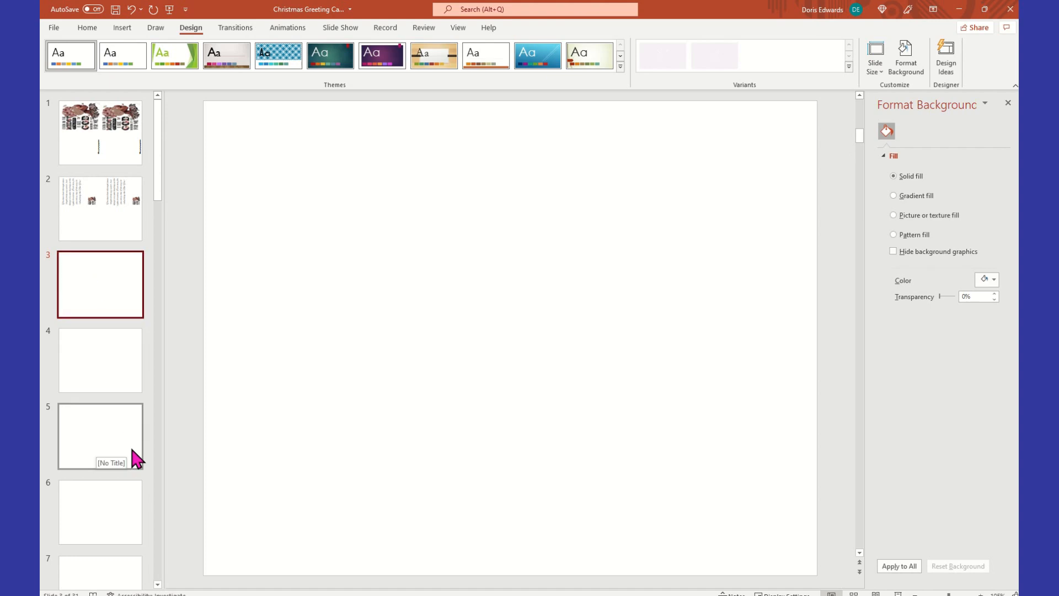
# Apply the Title Slide layout to slide 3.
pyautogui.rightClick(112, 278)
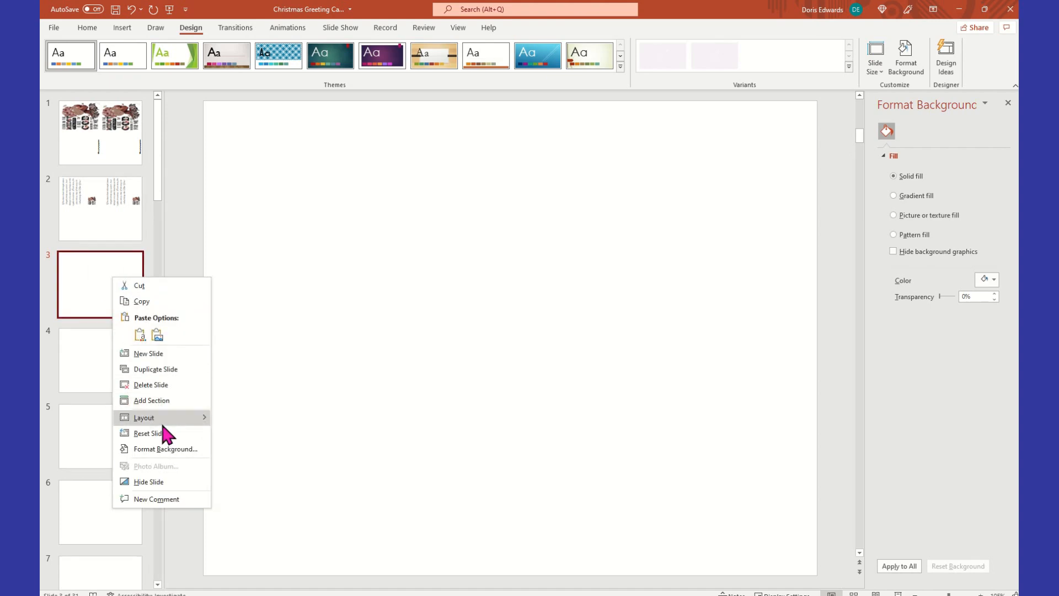
pyautogui.moveTo(167, 419)
pyautogui.click(238, 437)
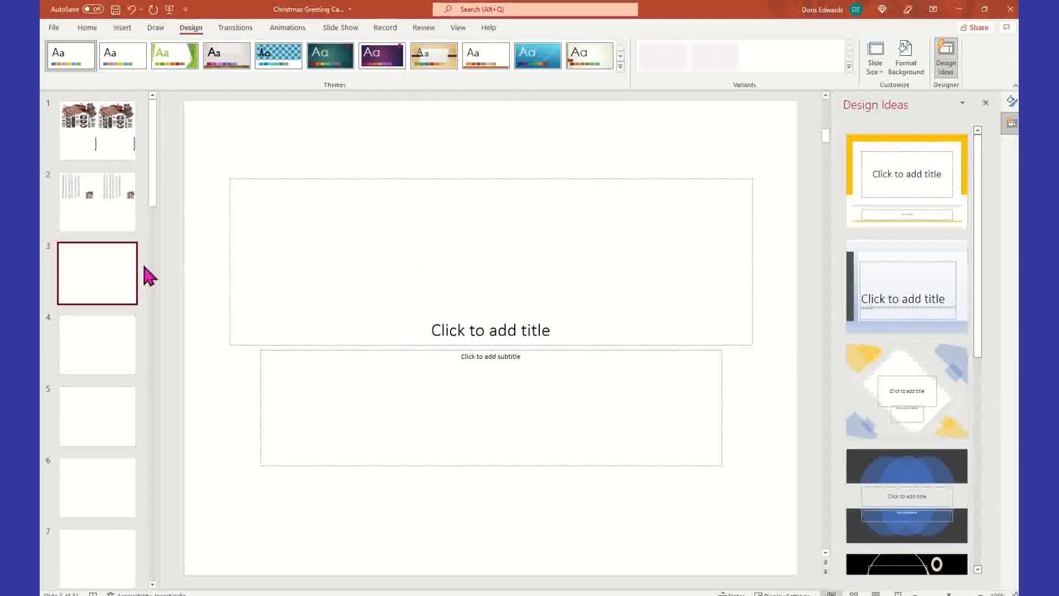
# Set the layout of slide 3 to Blank.
pyautogui.rightClick(88, 264)
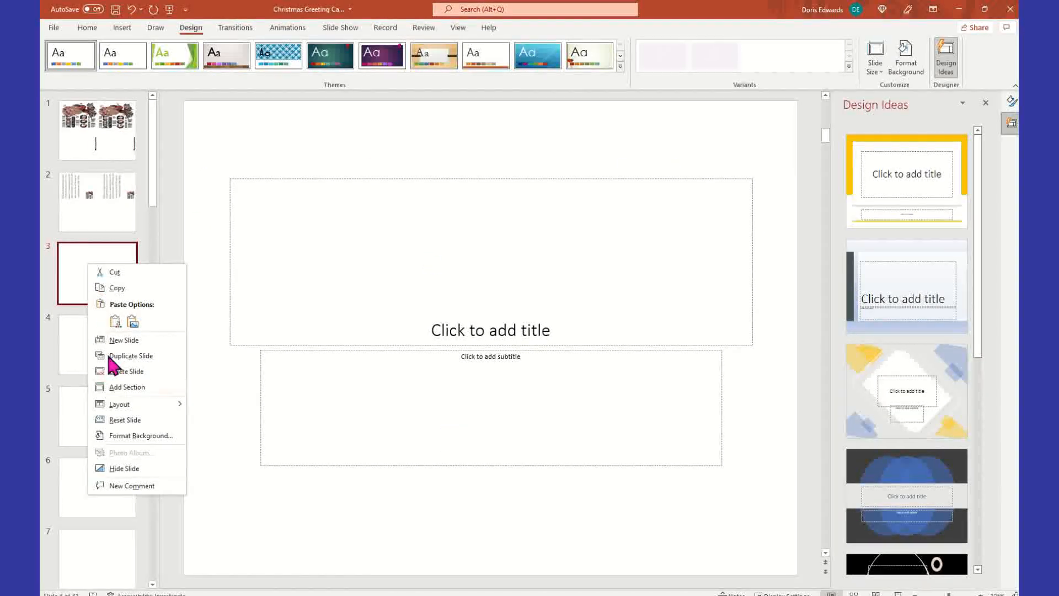
pyautogui.moveTo(116, 406)
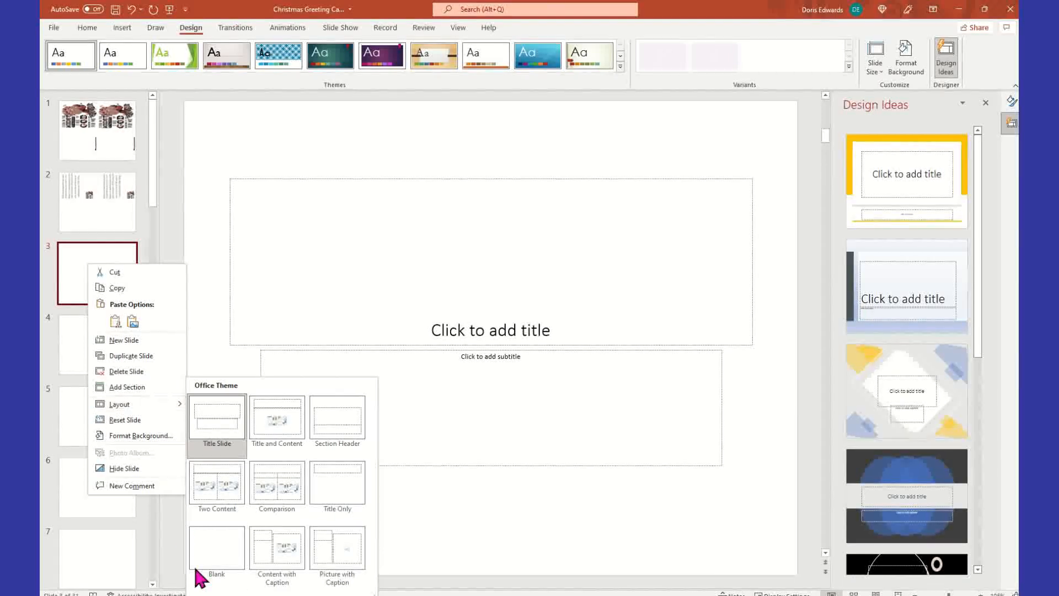
pyautogui.click(213, 566)
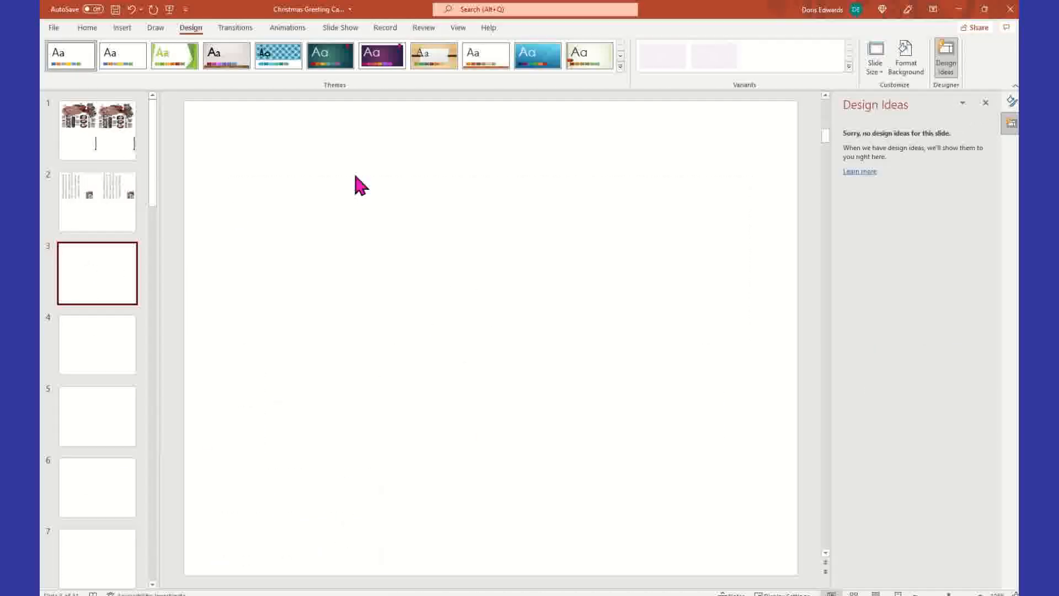
# Review the blank slides and compare the finished card's outside on slide 1 with its inside message on slide 2.
pyautogui.click(119, 339)
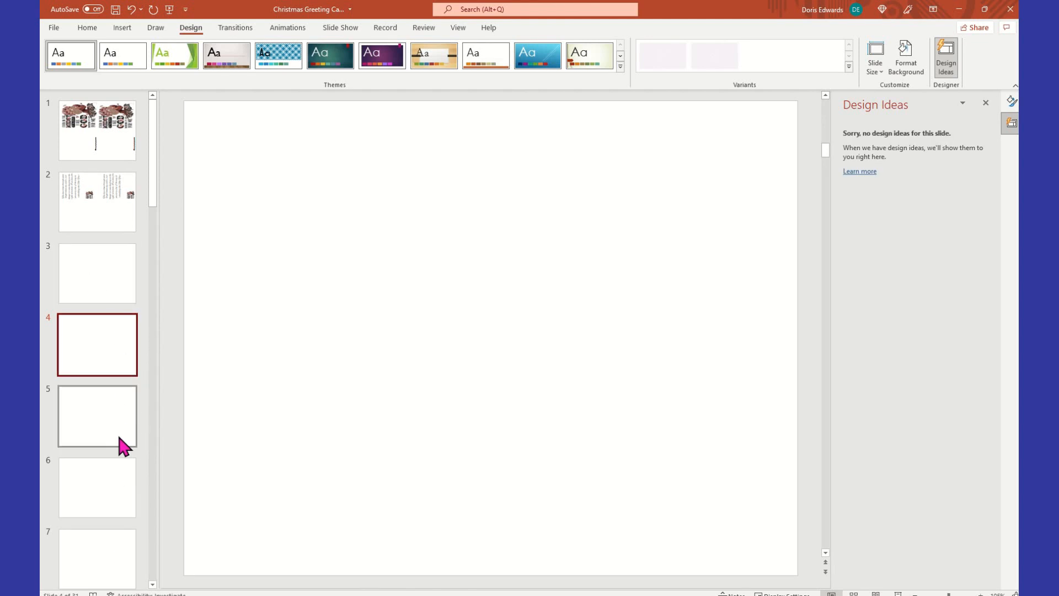
pyautogui.click(107, 282)
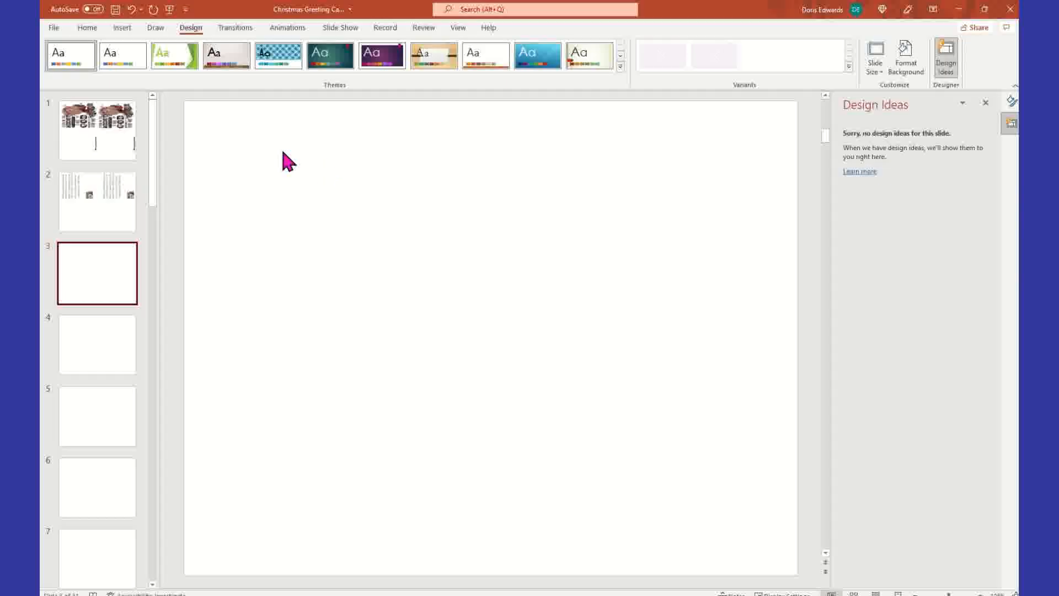
pyautogui.click(103, 145)
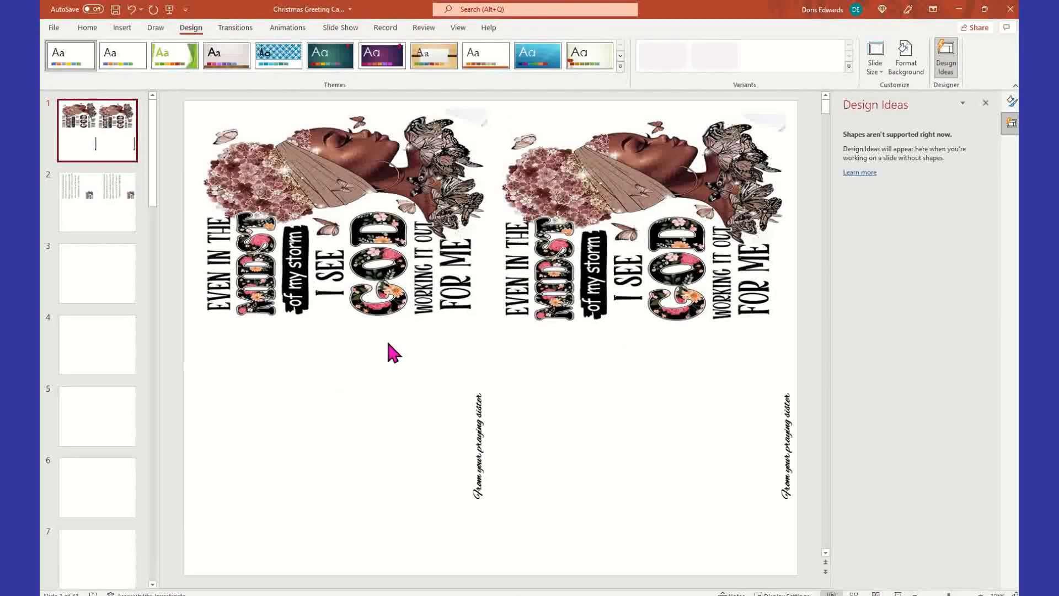
pyautogui.click(98, 227)
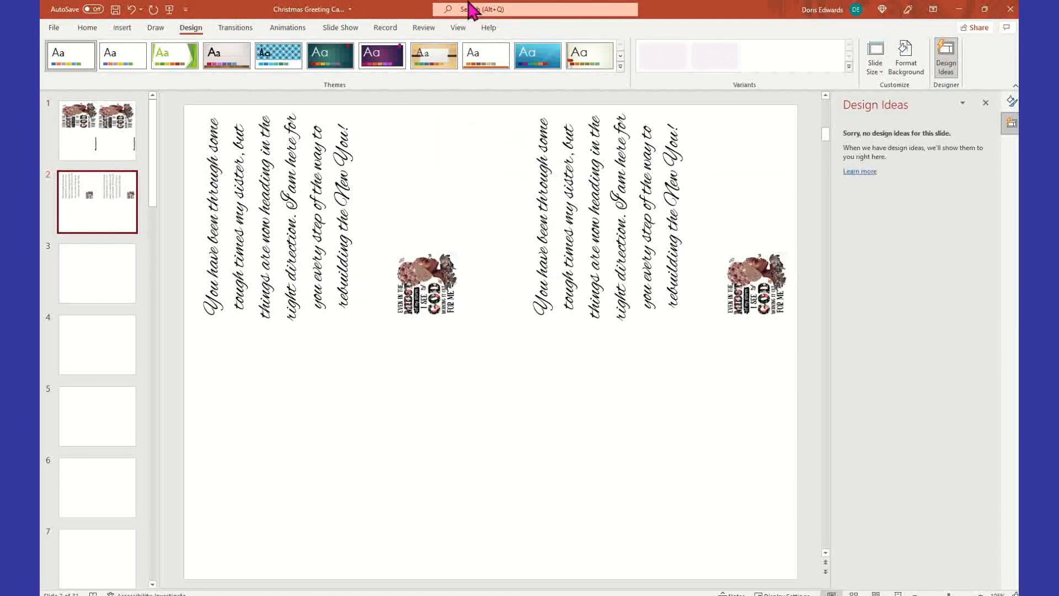
pyautogui.click(123, 149)
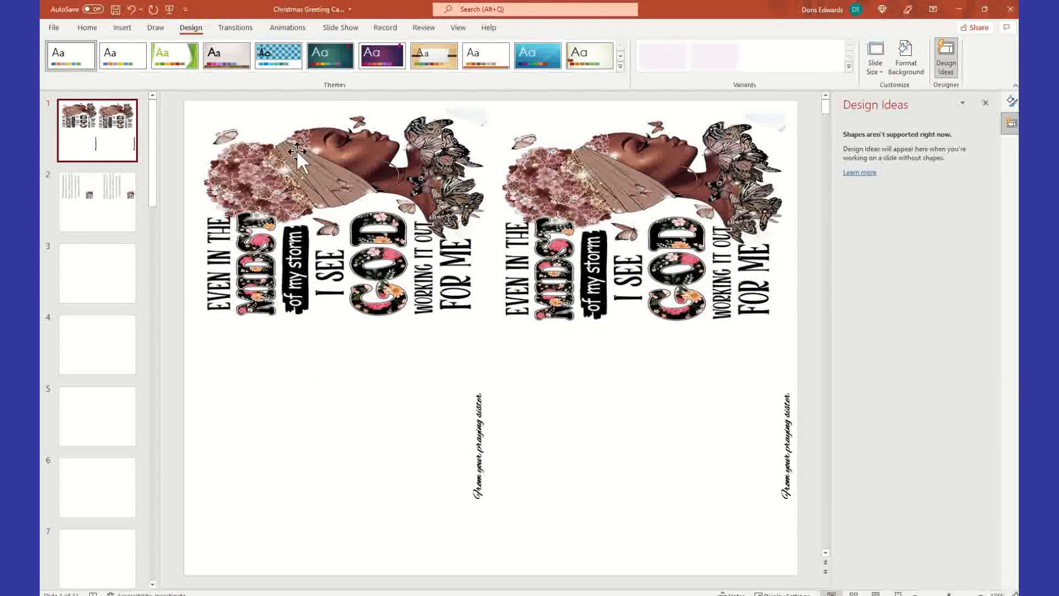
pyautogui.click(125, 218)
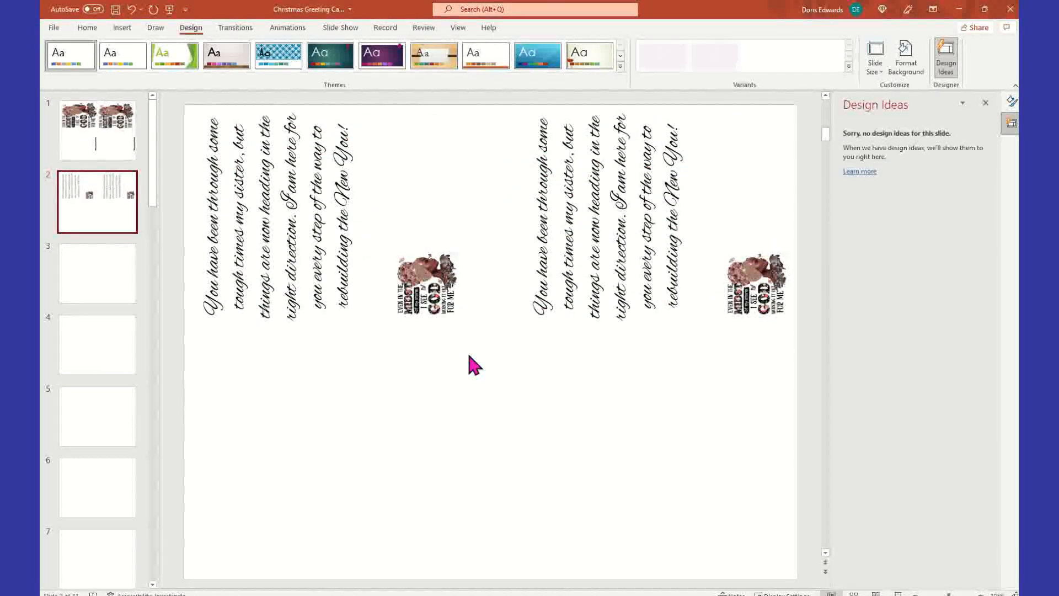
pyautogui.click(80, 141)
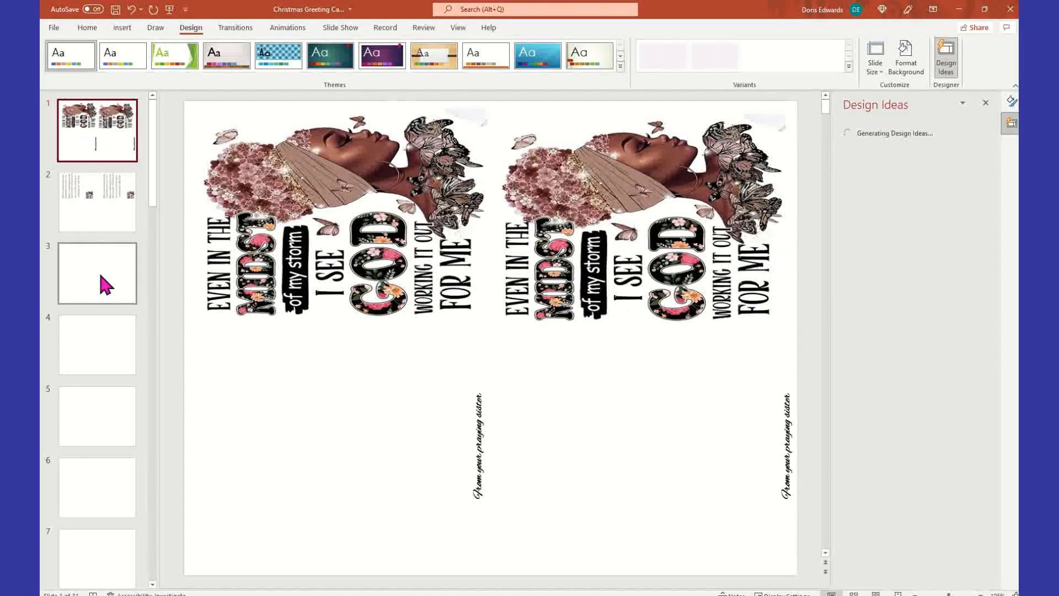
# Draw a rectangle about 2.48" wide and 1.92" high in the upper part of blank slide 3.
pyautogui.click(101, 276)
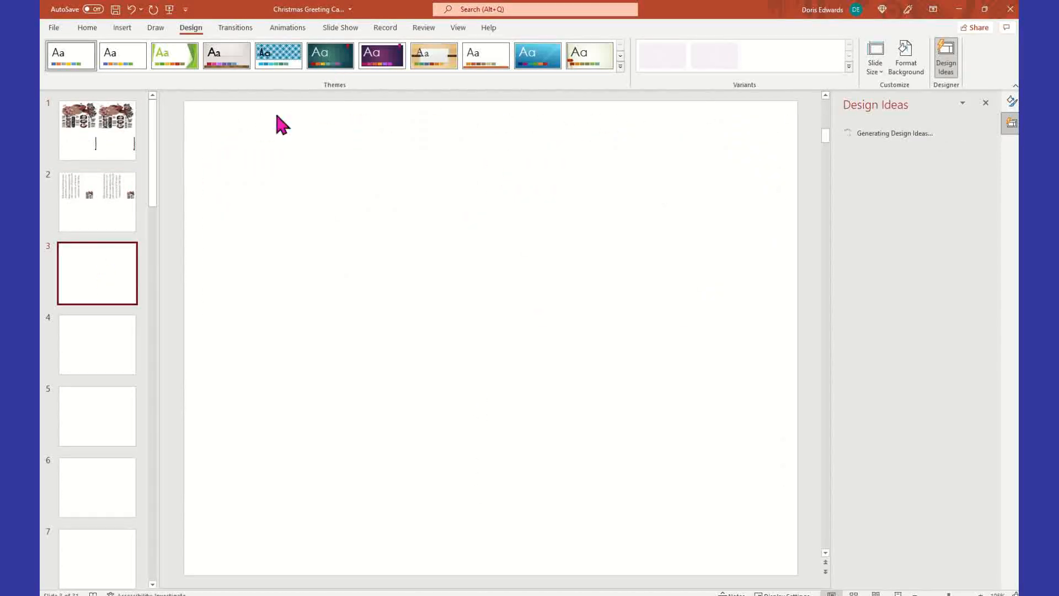
pyautogui.click(124, 27)
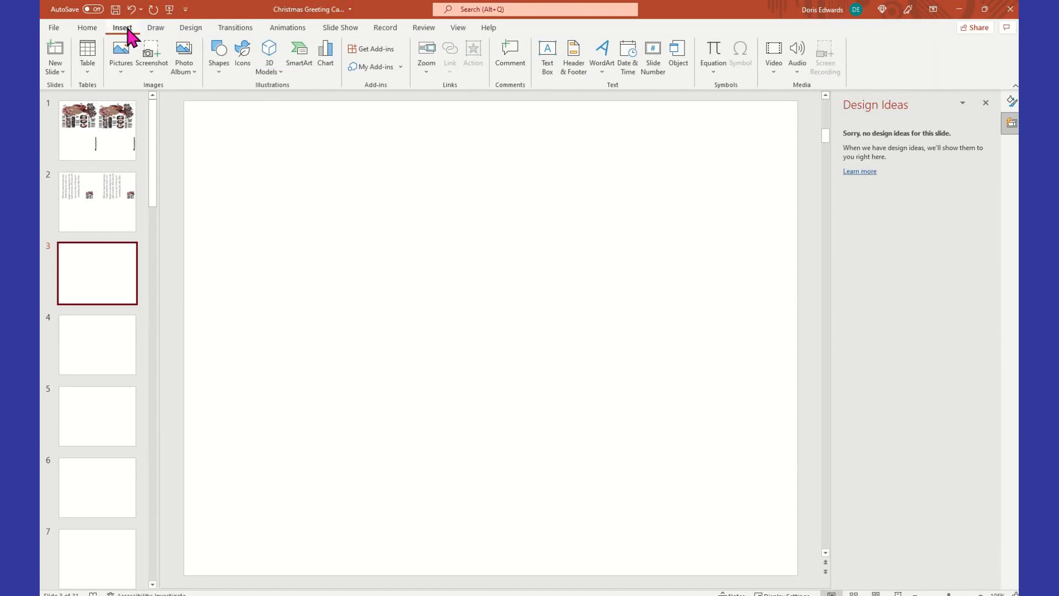
pyautogui.click(214, 70)
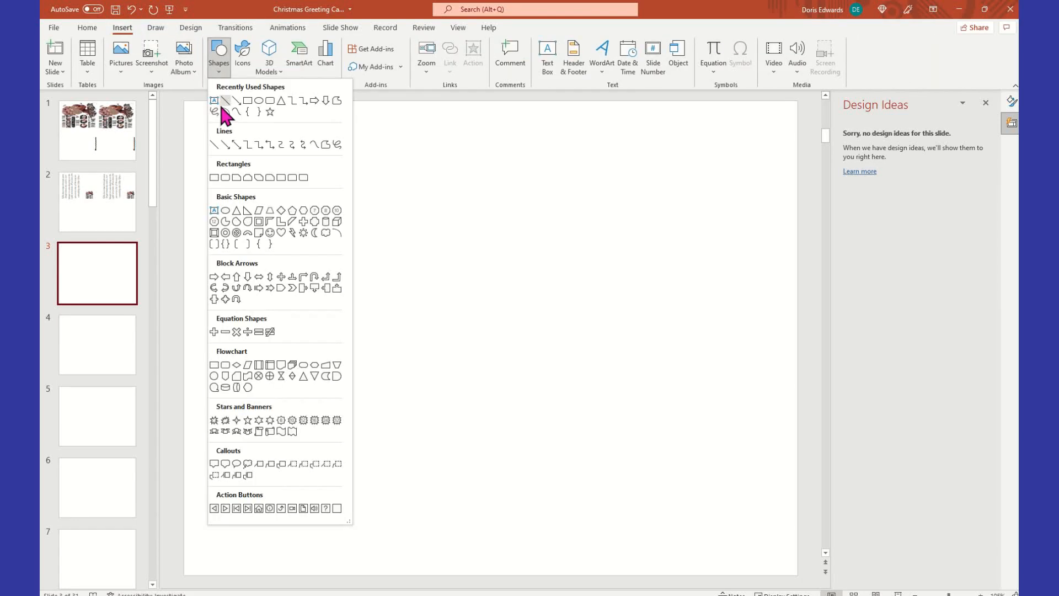
pyautogui.click(247, 101)
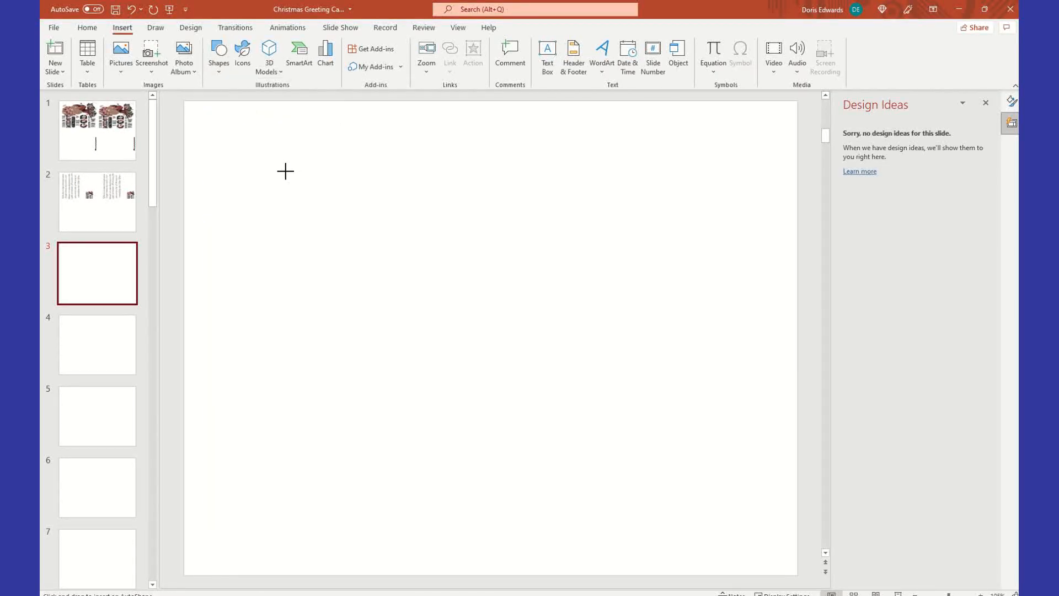
pyautogui.moveTo(298, 154)
pyautogui.mouseDown()
pyautogui.moveTo(449, 269)
pyautogui.moveTo(439, 261)
pyautogui.mouseUp()
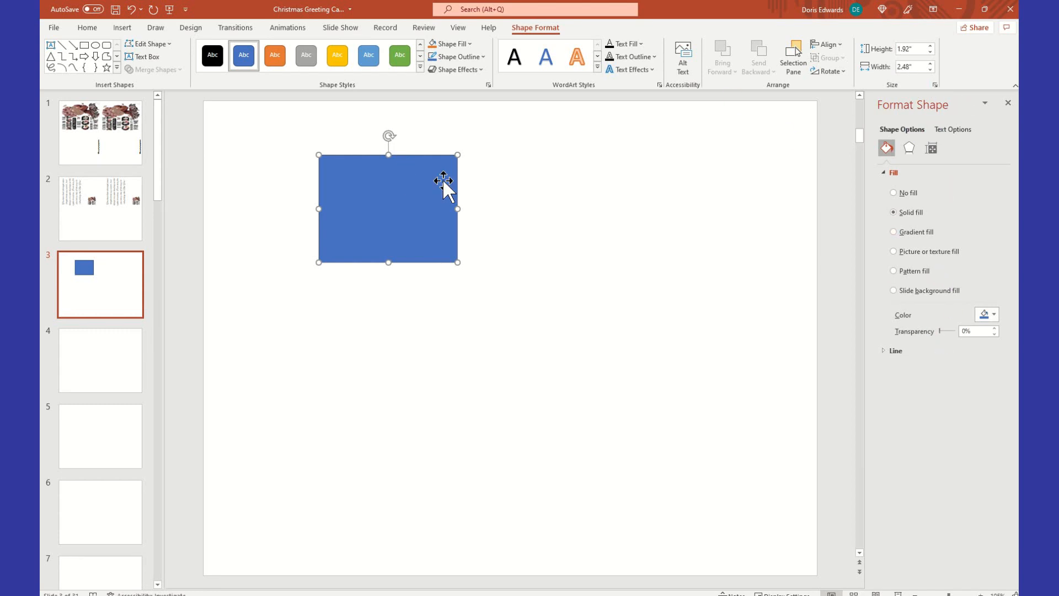
# Set the rectangle's height to 5.5" and its width to 4.25".
pyautogui.click(907, 353)
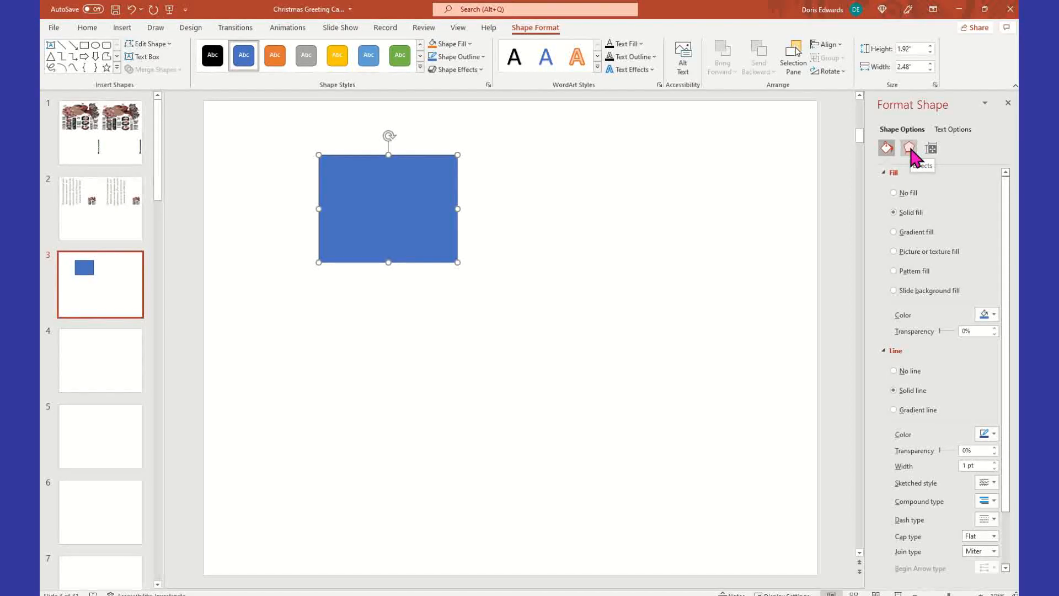
pyautogui.click(933, 149)
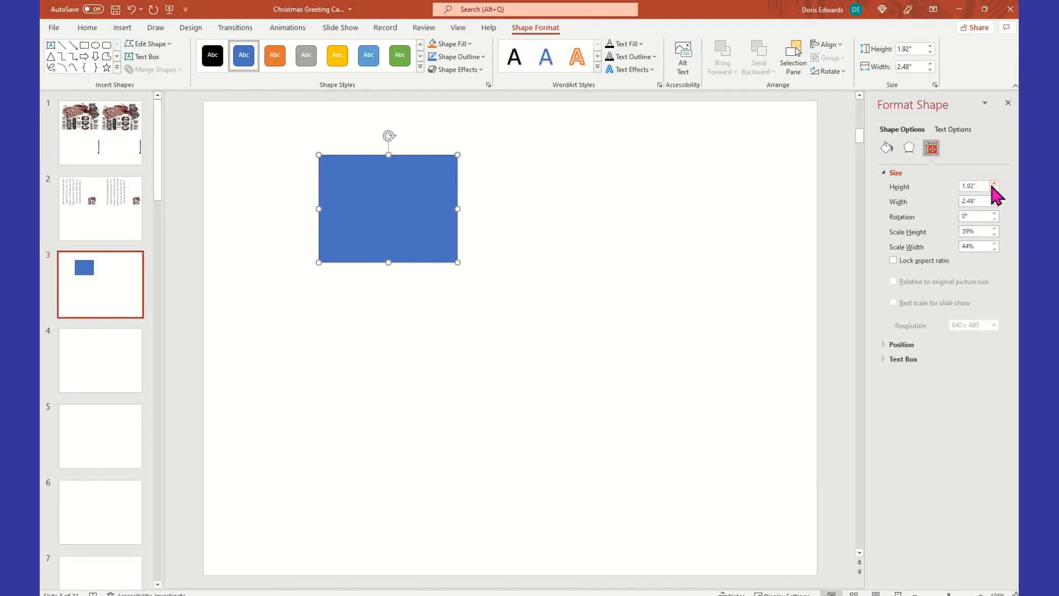
pyautogui.moveTo(981, 186); pyautogui.dragTo(944, 184)
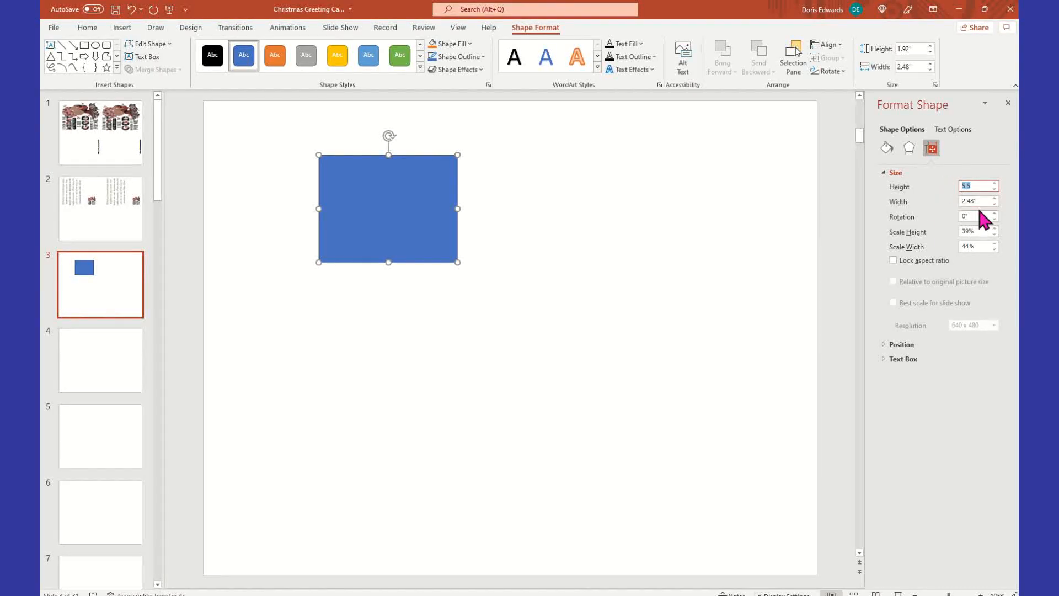
pyautogui.press('Tab')
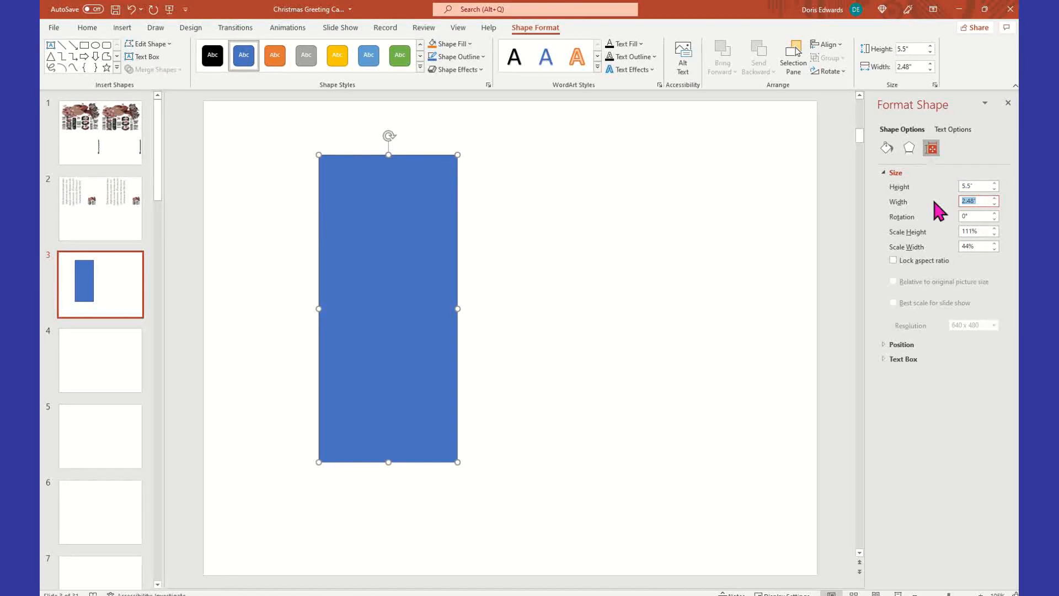
pyautogui.write('4.25')
pyautogui.press('Tab')
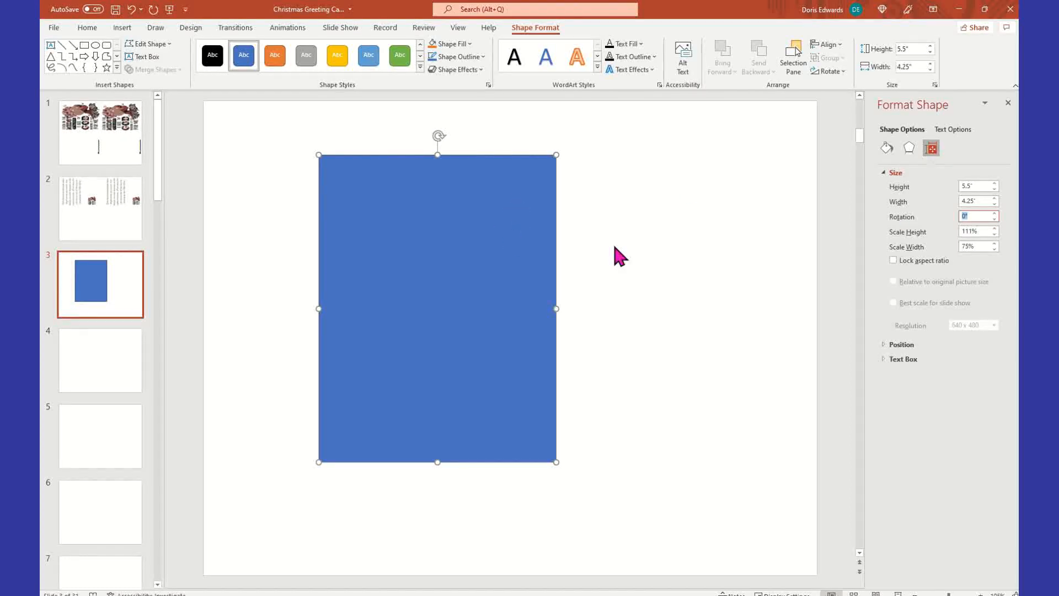
# Set the rectangle's height to 4.25" and its width to 5.5".
pyautogui.click(982, 186)
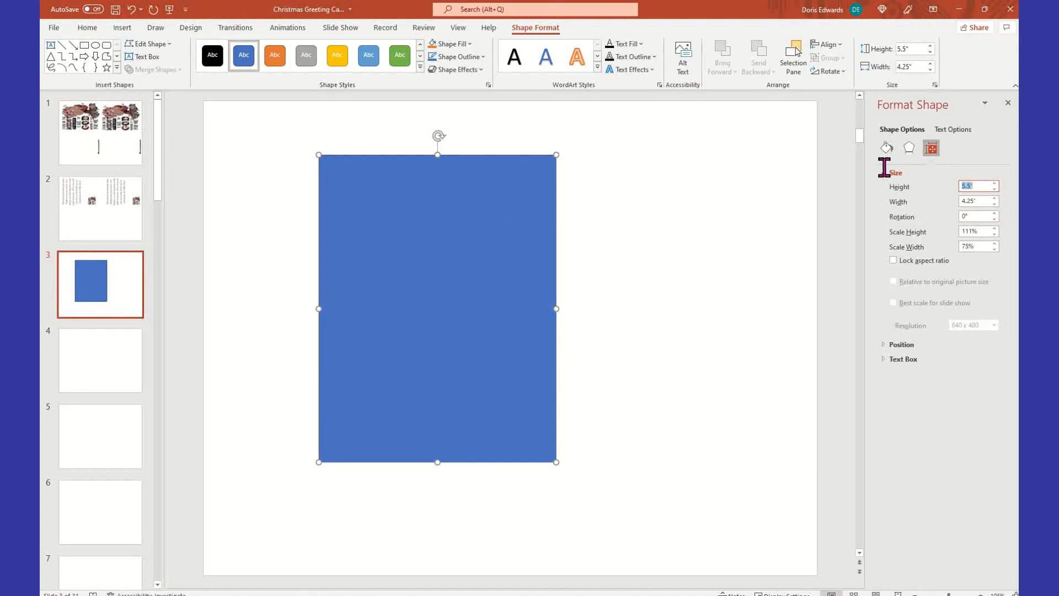
pyautogui.write('4.25')
pyautogui.press('Tab')
pyautogui.write('5.5')
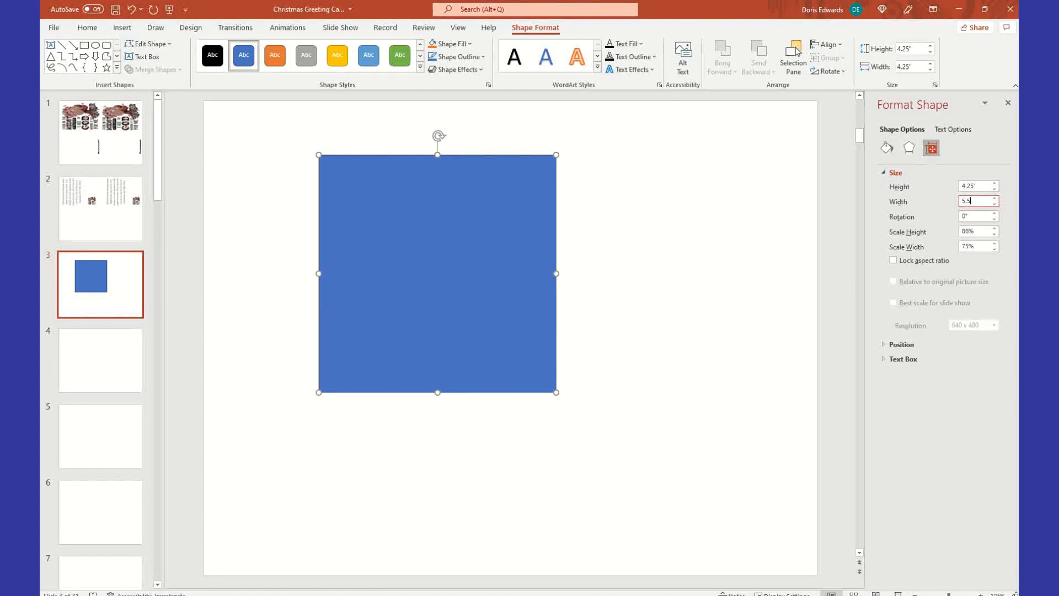
pyautogui.press('Tab')
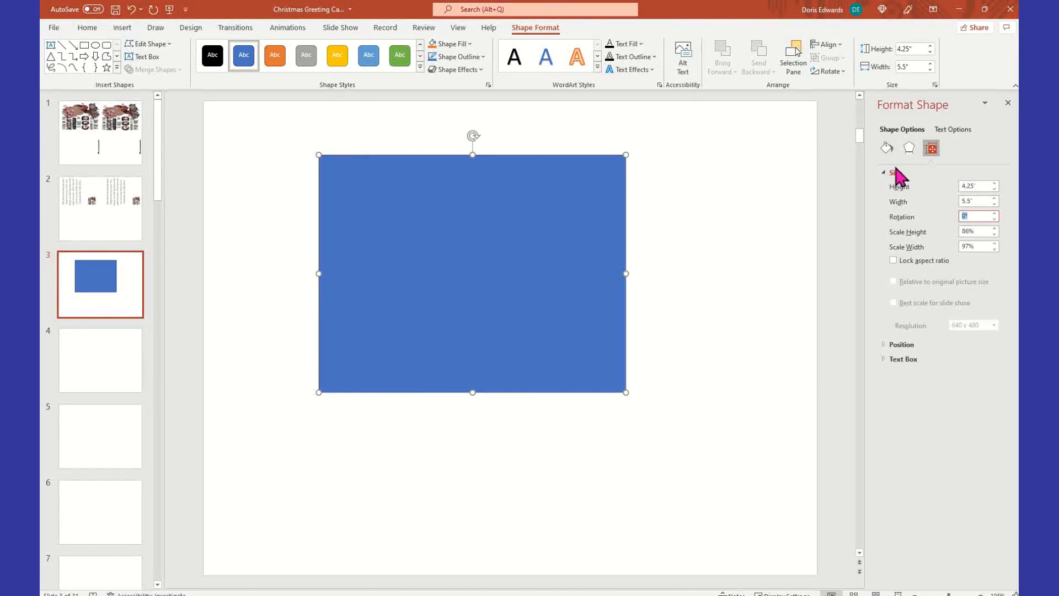
# Move the rectangle flush into the upper-left corner of slide 3, aligned with the slide's edges.
pyautogui.click(530, 203)
pyautogui.moveTo(510, 280); pyautogui.dragTo(399, 223)
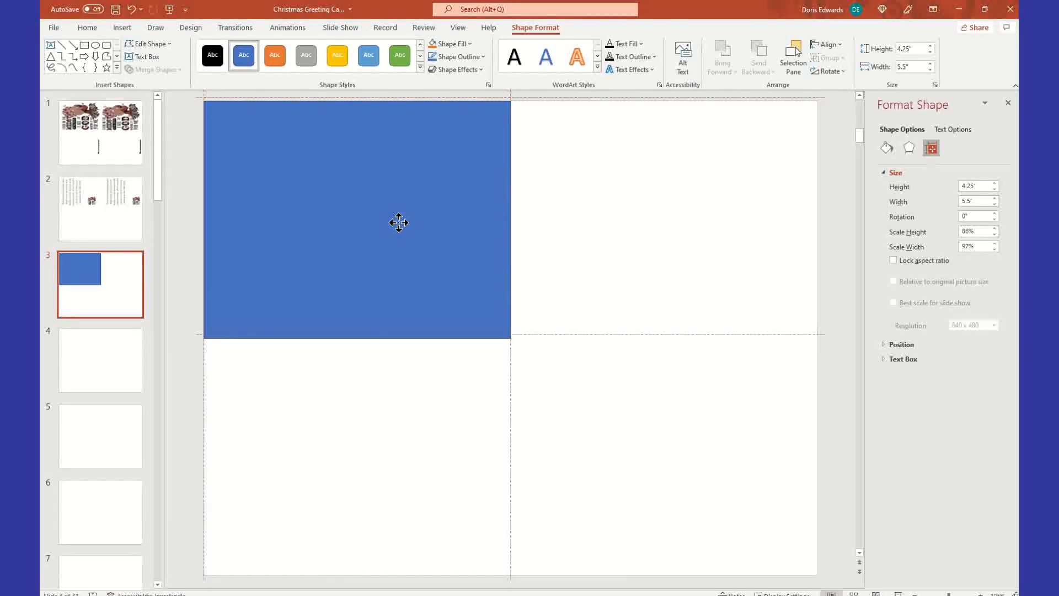
pyautogui.moveTo(398, 223); pyautogui.dragTo(397, 227)
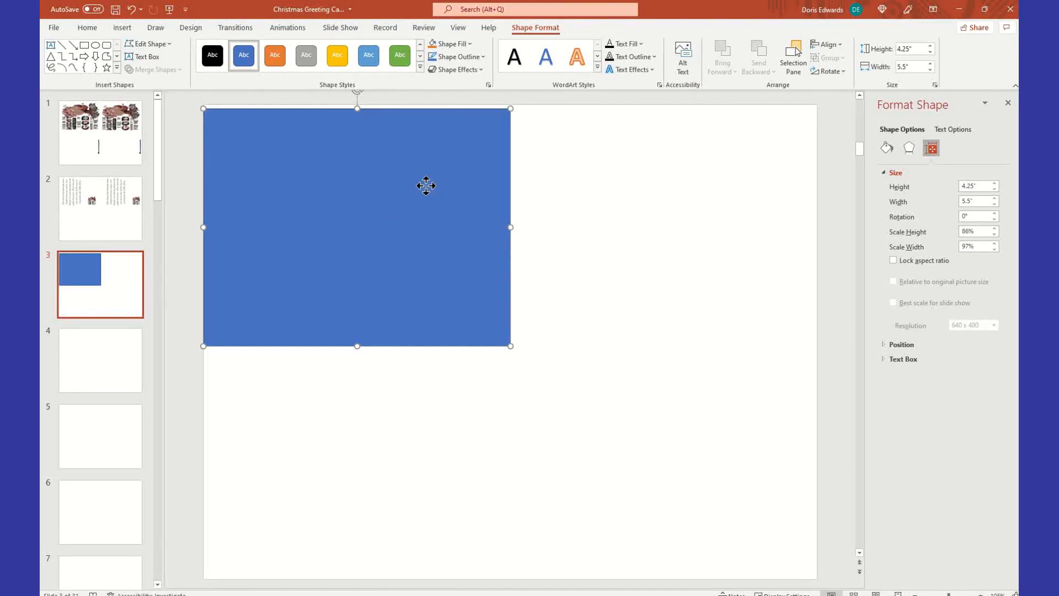
pyautogui.moveTo(426, 185); pyautogui.dragTo(425, 177)
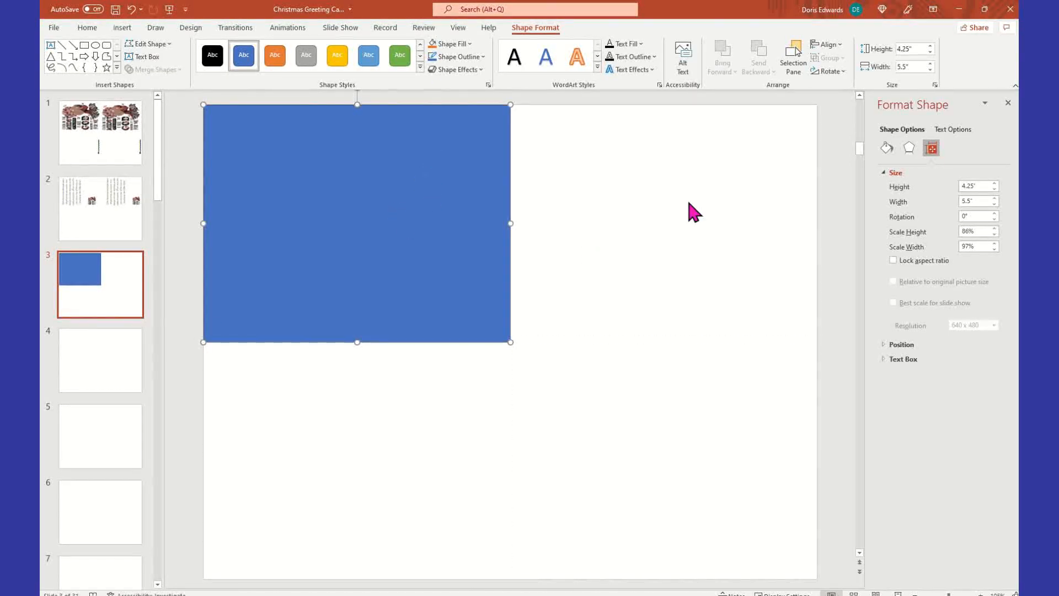
# Set the rectangle's solid fill transparency to 57% and keep the rectangle selected.
pyautogui.click(887, 148)
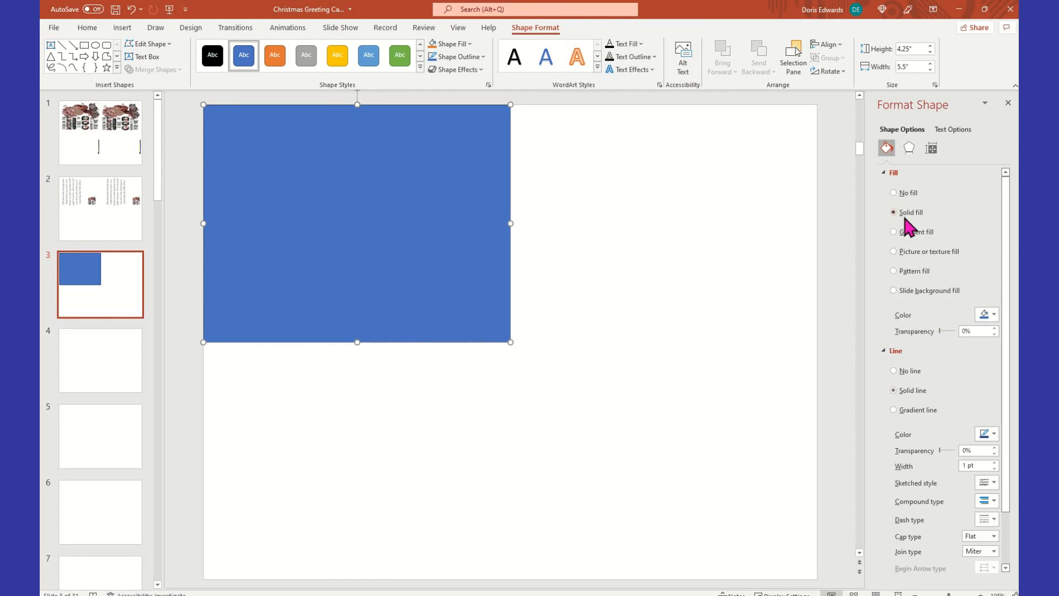
pyautogui.moveTo(941, 331); pyautogui.dragTo(949, 331)
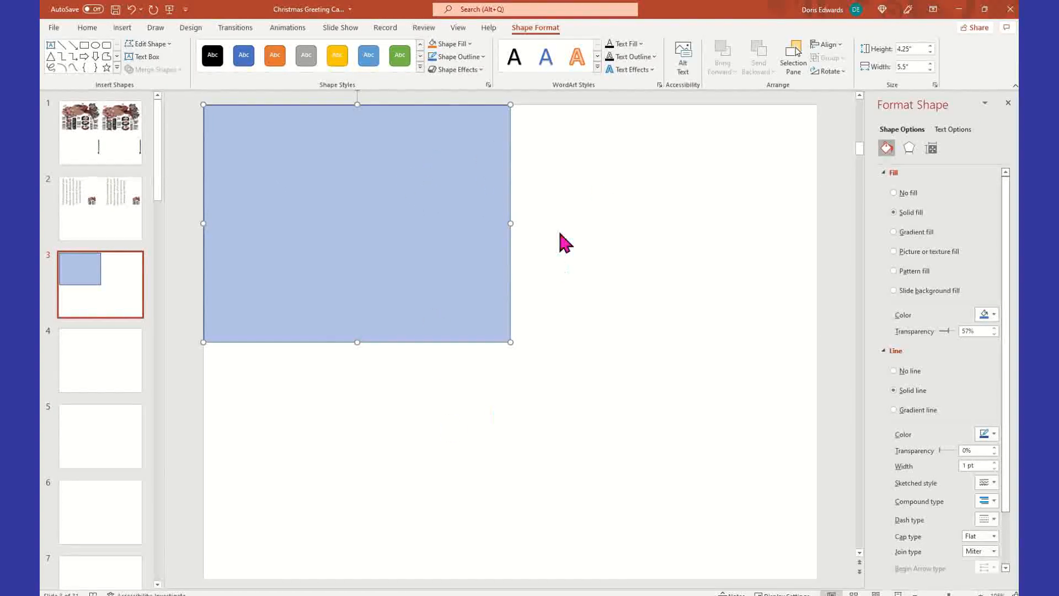
pyautogui.click(568, 251)
pyautogui.click(474, 117)
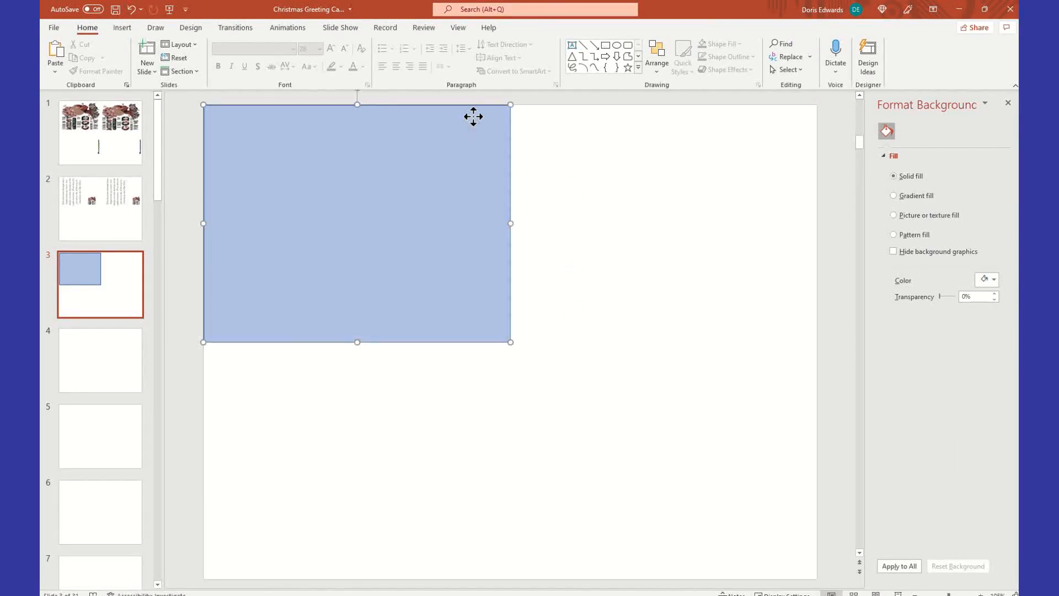
# Duplicate the 5.5" x 4.25" rectangle and place the copy flush in the upper-right quarter of slide 3.
pyautogui.rightClick(473, 117)
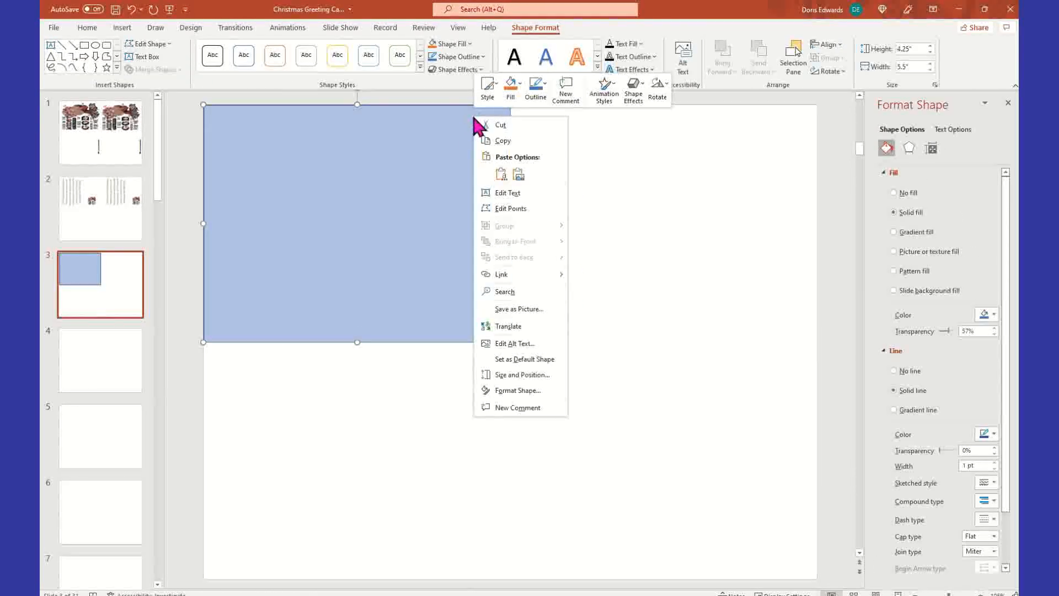
pyautogui.click(512, 143)
pyautogui.click(575, 146)
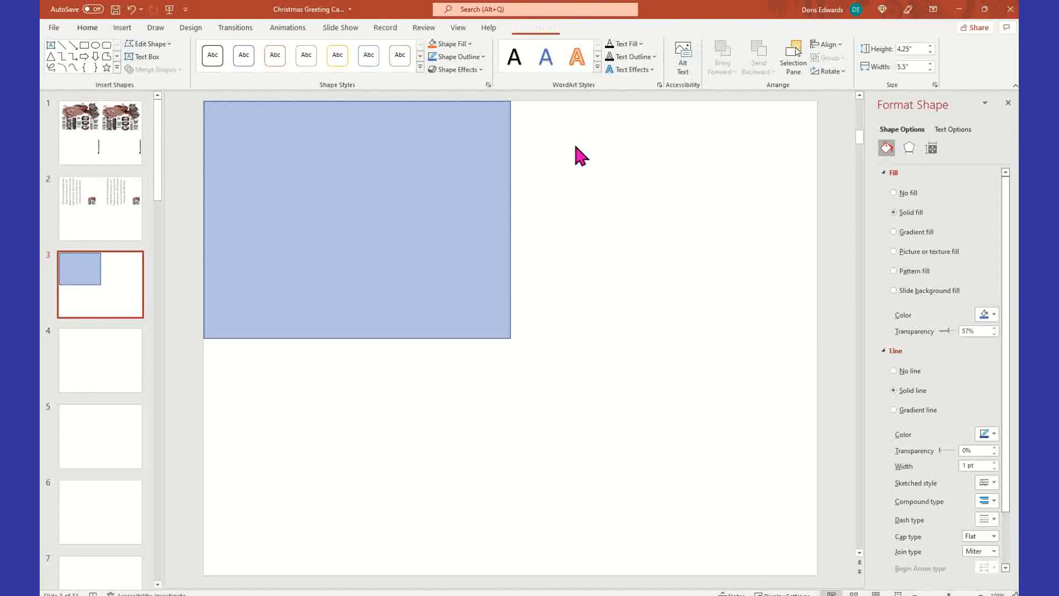
pyautogui.rightClick(576, 147)
pyautogui.click(605, 171)
pyautogui.moveTo(457, 193); pyautogui.dragTo(757, 183)
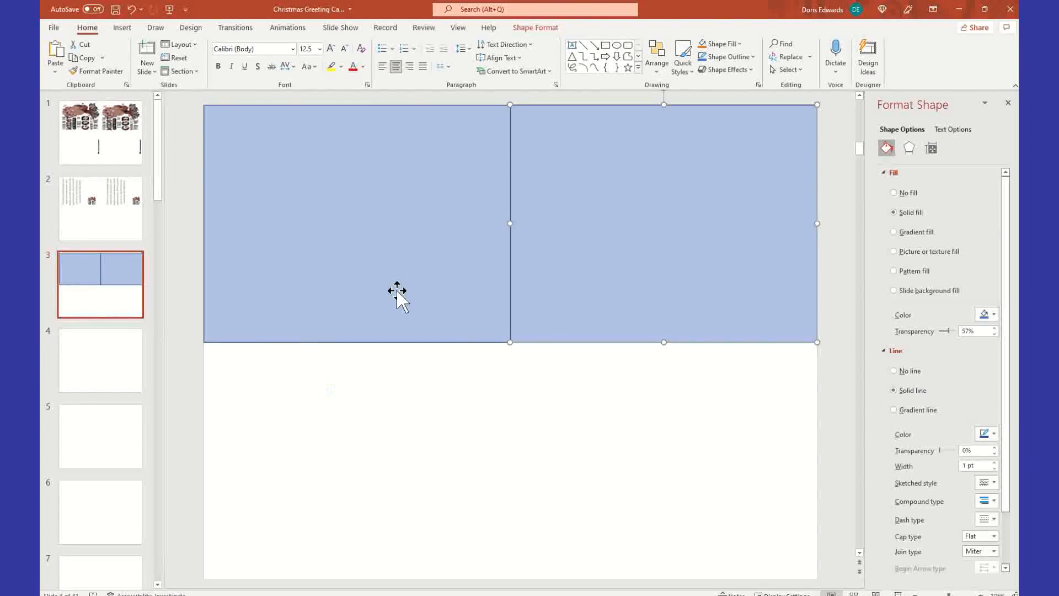
# Paste another copy of the rectangle and fit it into the lower-left quarter of slide 3.
pyautogui.click(325, 381)
pyautogui.rightClick(326, 380)
pyautogui.click(353, 405)
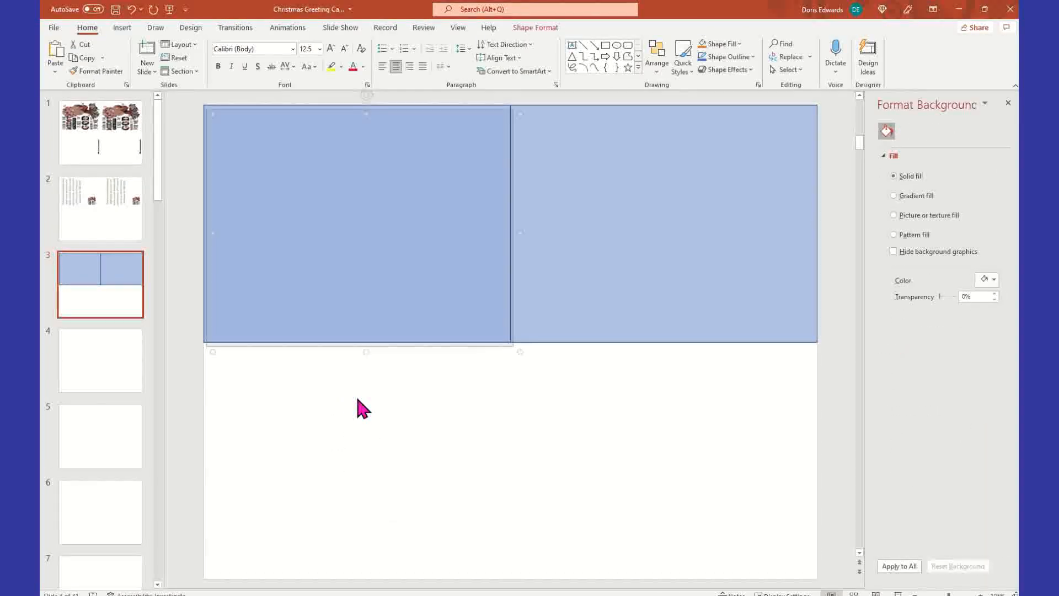
pyautogui.moveTo(360, 220); pyautogui.dragTo(349, 433)
# Paste a fourth rectangle, fit it into the empty lower-right quarter of slide 3, and deselect it.
pyautogui.click(672, 413)
pyautogui.rightClick(668, 403)
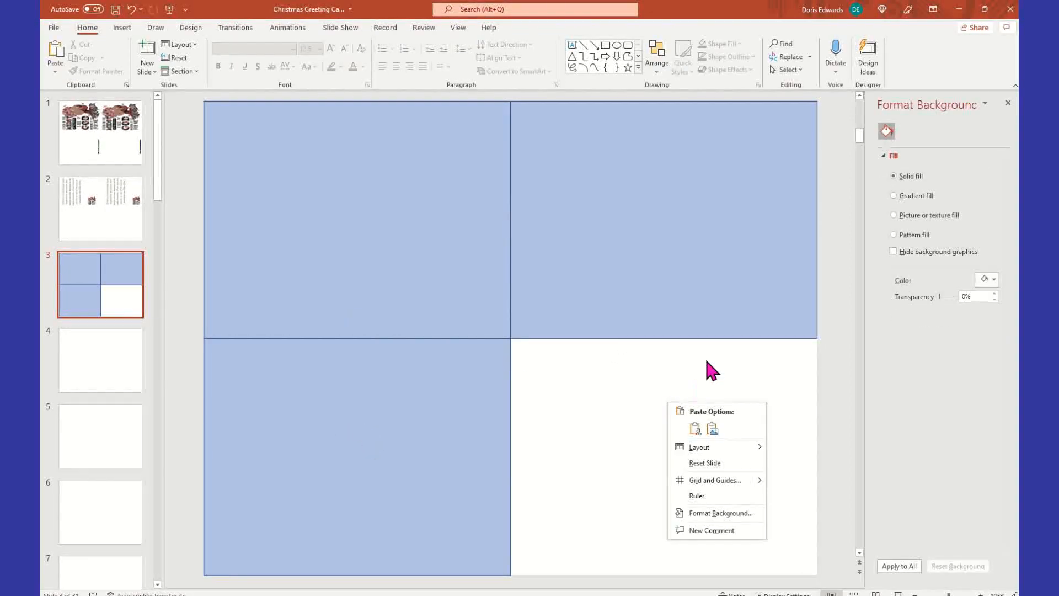
pyautogui.click(695, 430)
pyautogui.moveTo(358, 160); pyautogui.dragTo(652, 393)
pyautogui.click(830, 272)
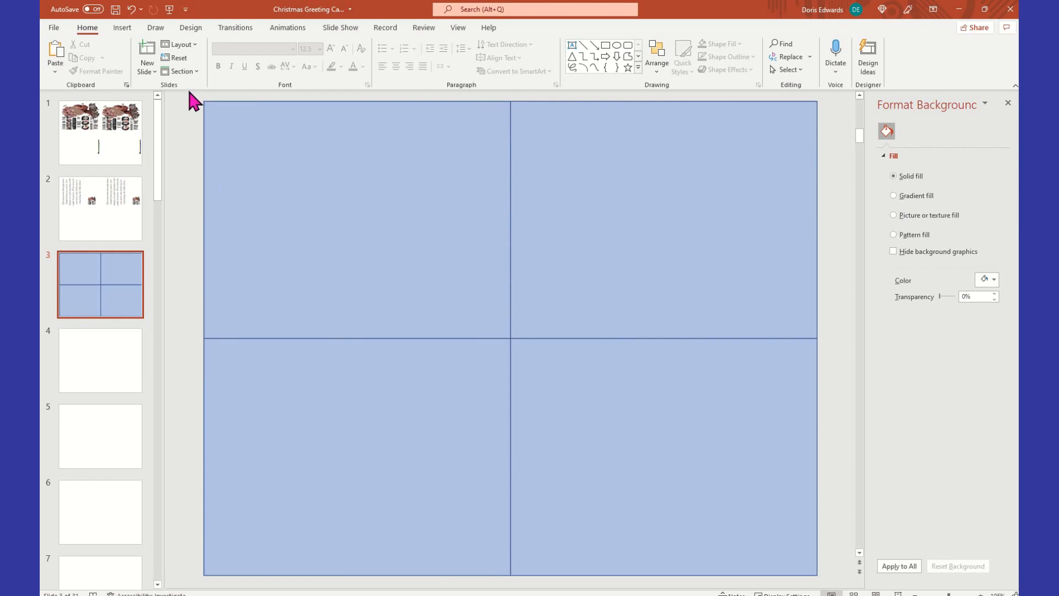
# Group all four rectangles on slide 3 into a single object and deselect the group.
pyautogui.moveTo(185, 98); pyautogui.dragTo(833, 552)
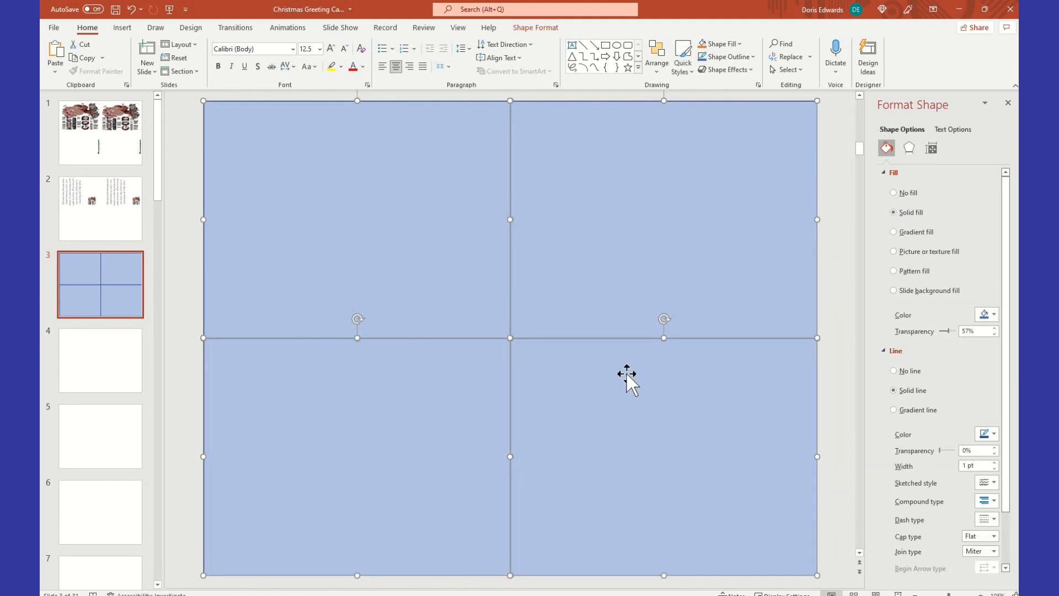
pyautogui.rightClick(510, 337)
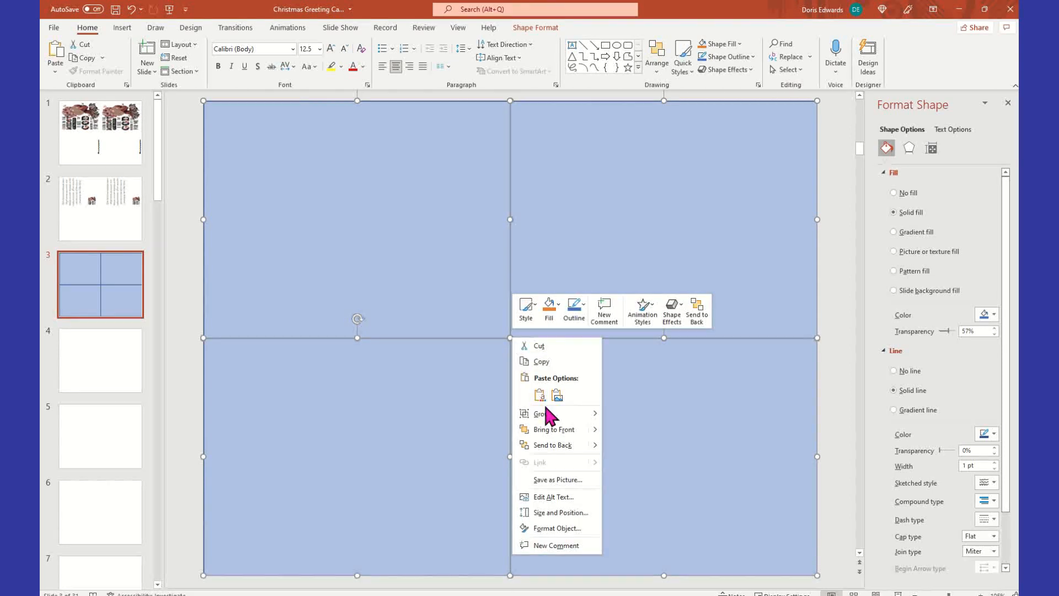
pyautogui.moveTo(551, 417)
pyautogui.click(635, 415)
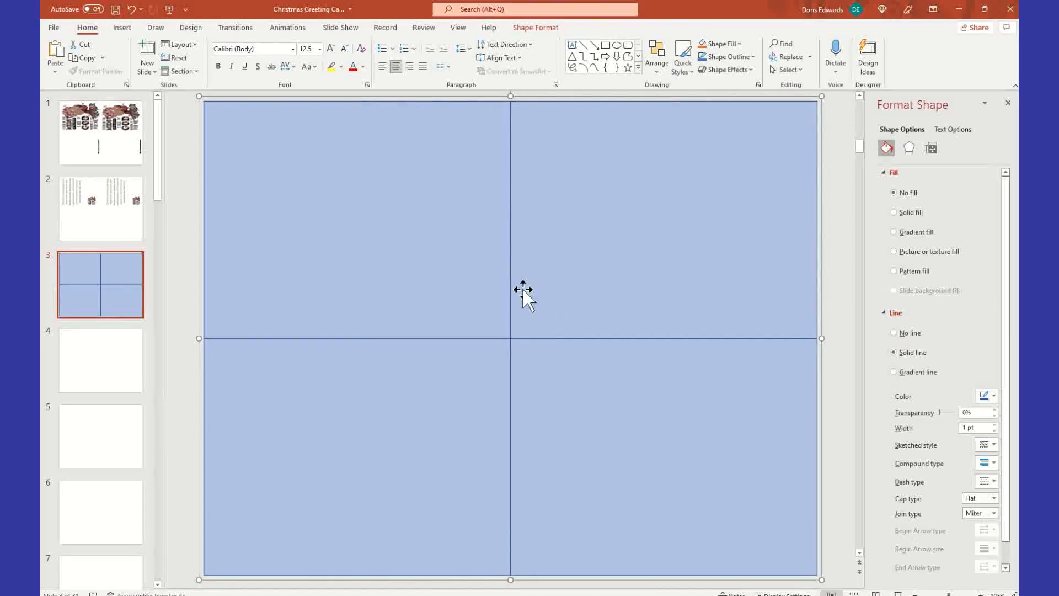
pyautogui.moveTo(433, 195); pyautogui.dragTo(407, 185)
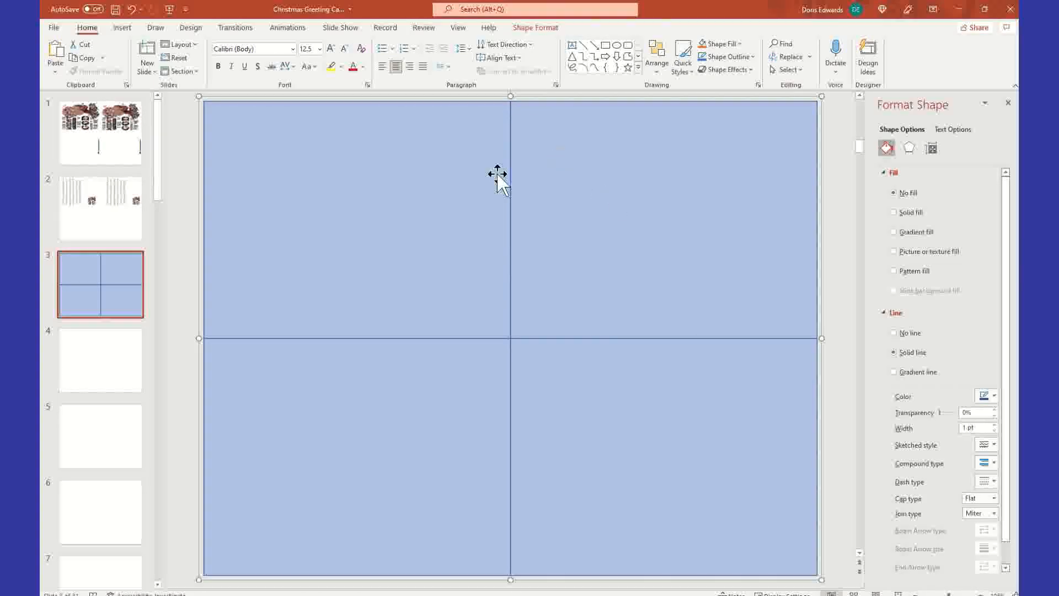
pyautogui.click(188, 251)
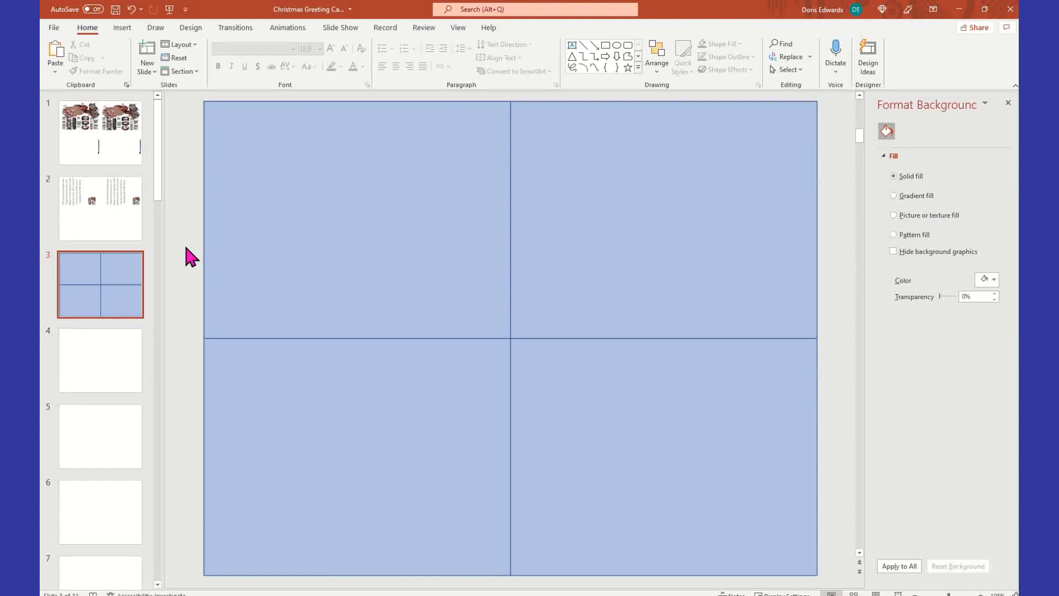
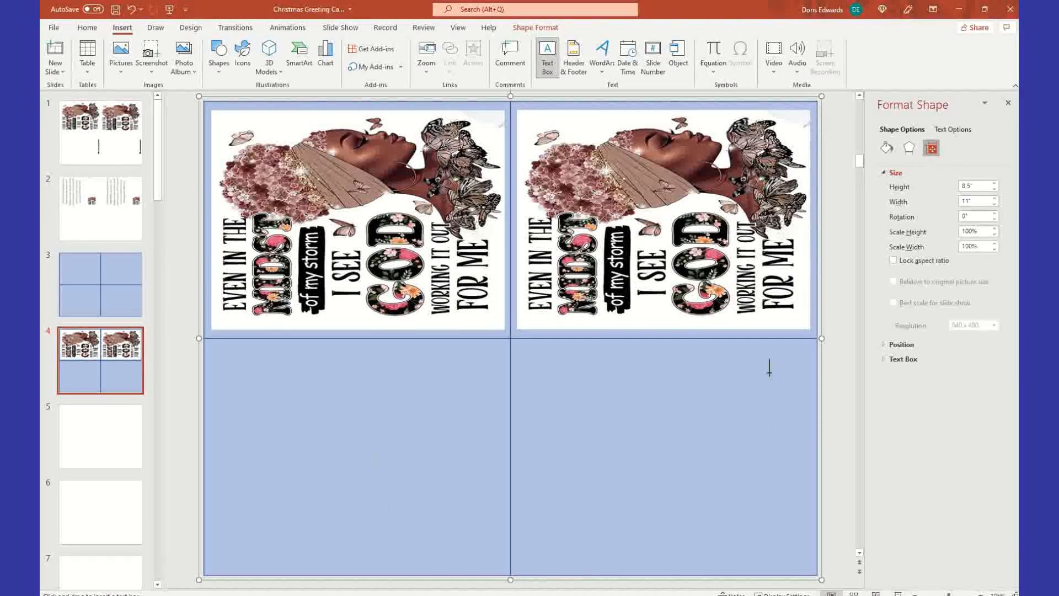
pyautogui.moveTo(566, 385); pyautogui.dragTo(757, 448)
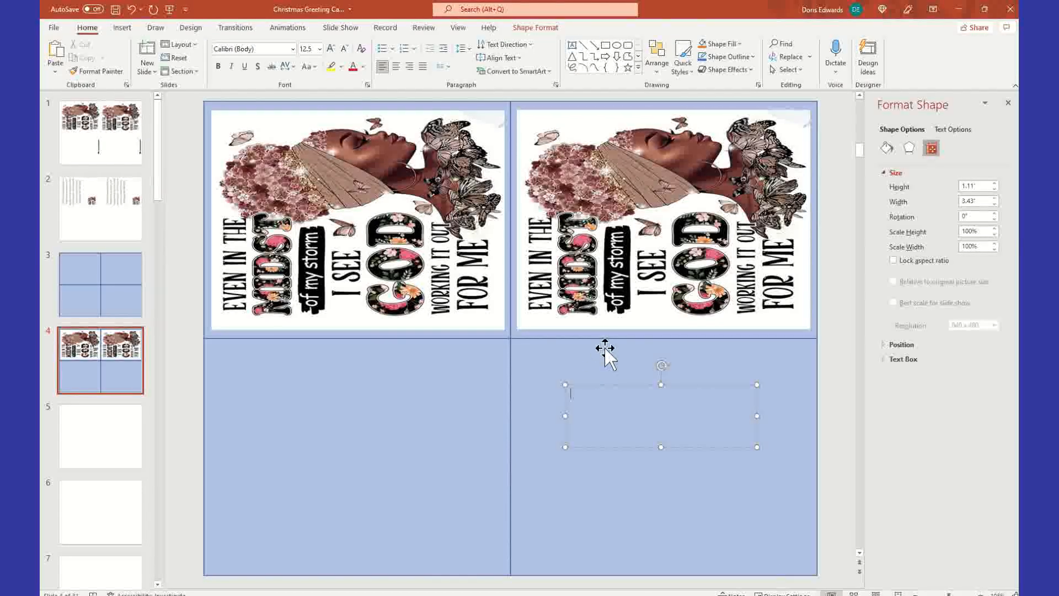
pyautogui.write('00IUYHGT')
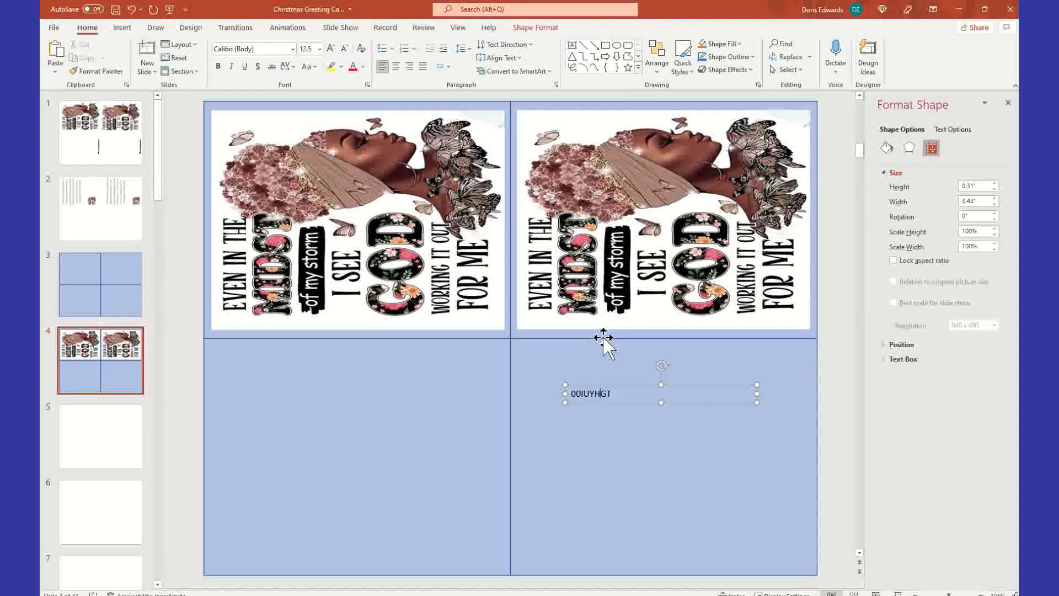
pyautogui.write('FRDDFHYIIJ')
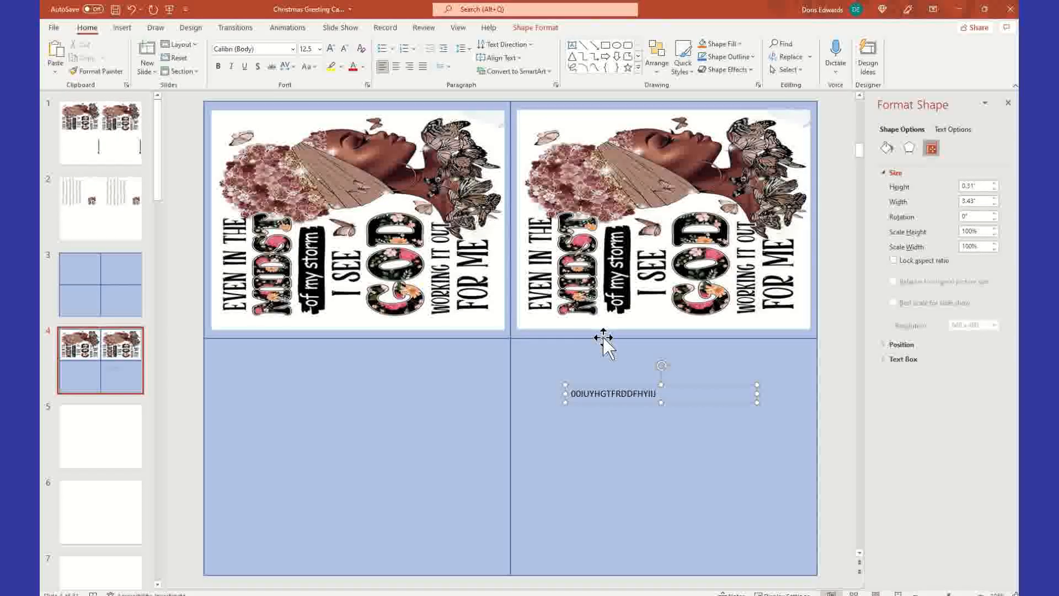
pyautogui.click(743, 386)
pyautogui.press('Delete')
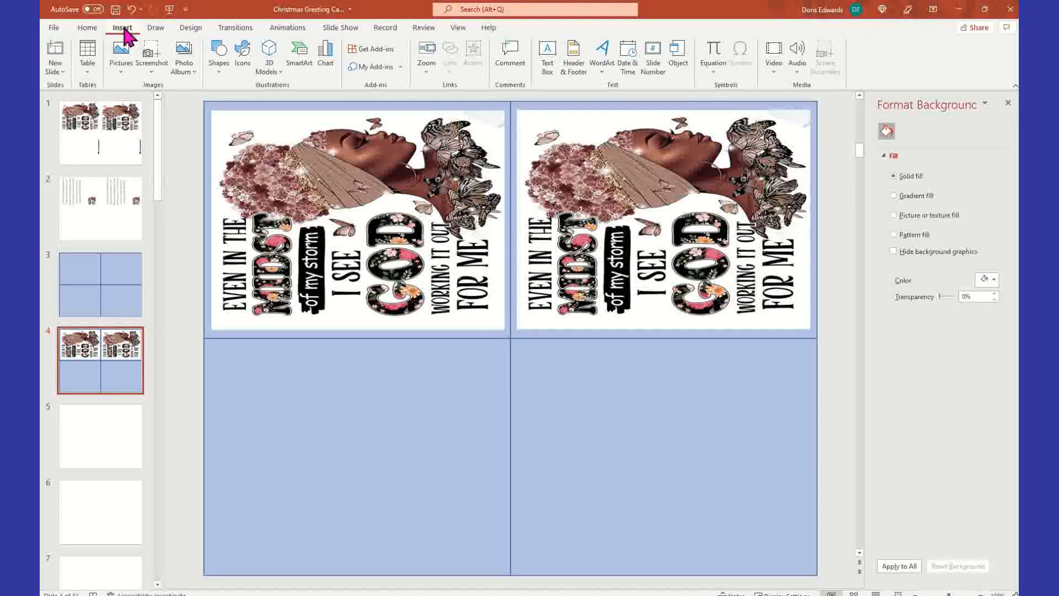
# Insert a text box about 4.75" wide across the two lower sections of slide 4, reading "From your praying sister".
pyautogui.click(554, 65)
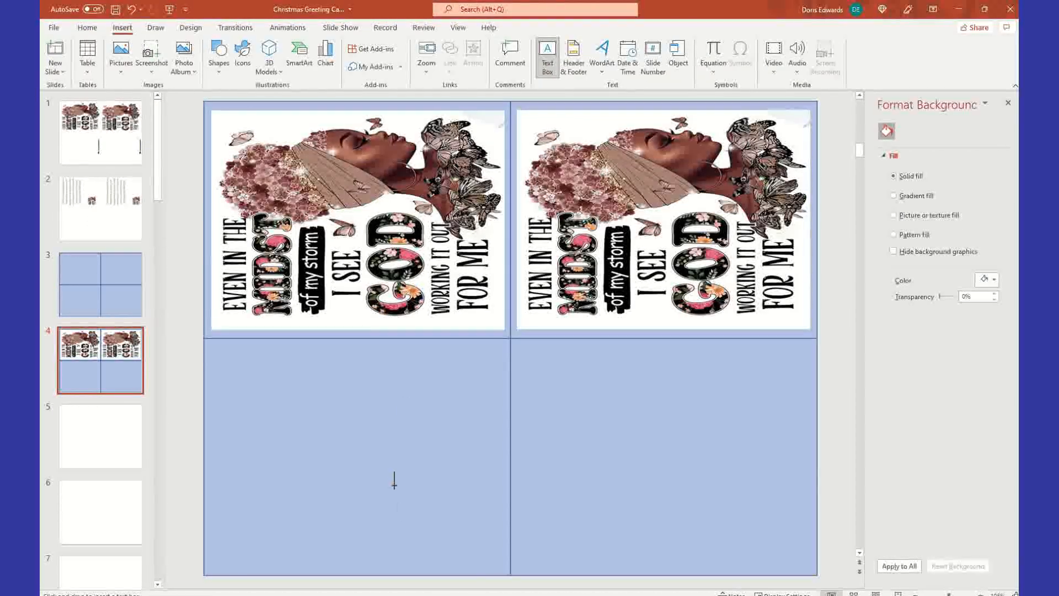
pyautogui.moveTo(461, 373); pyautogui.dragTo(727, 392)
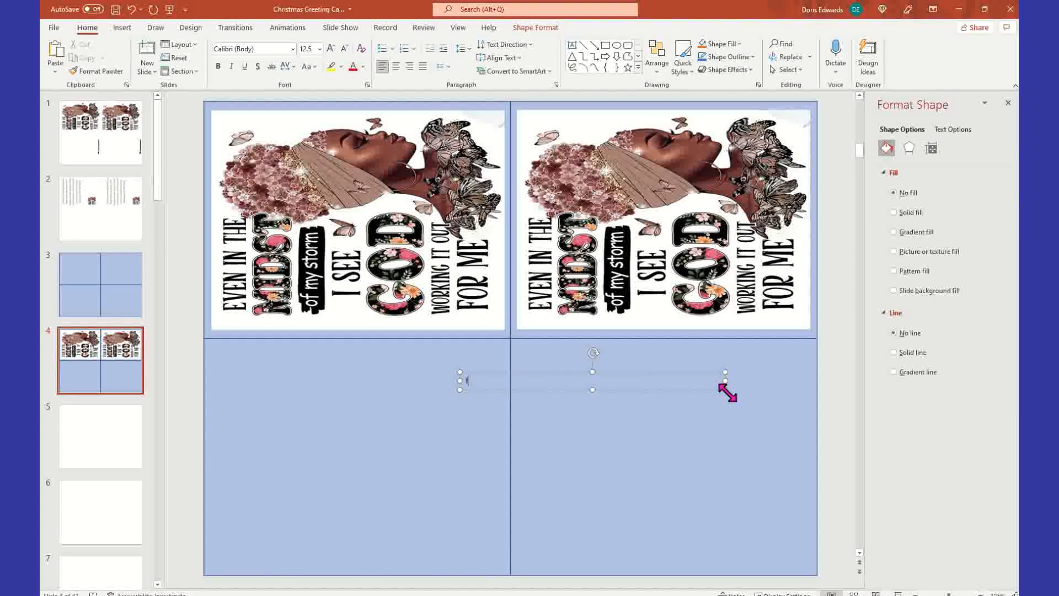
pyautogui.write('om your praying sister')
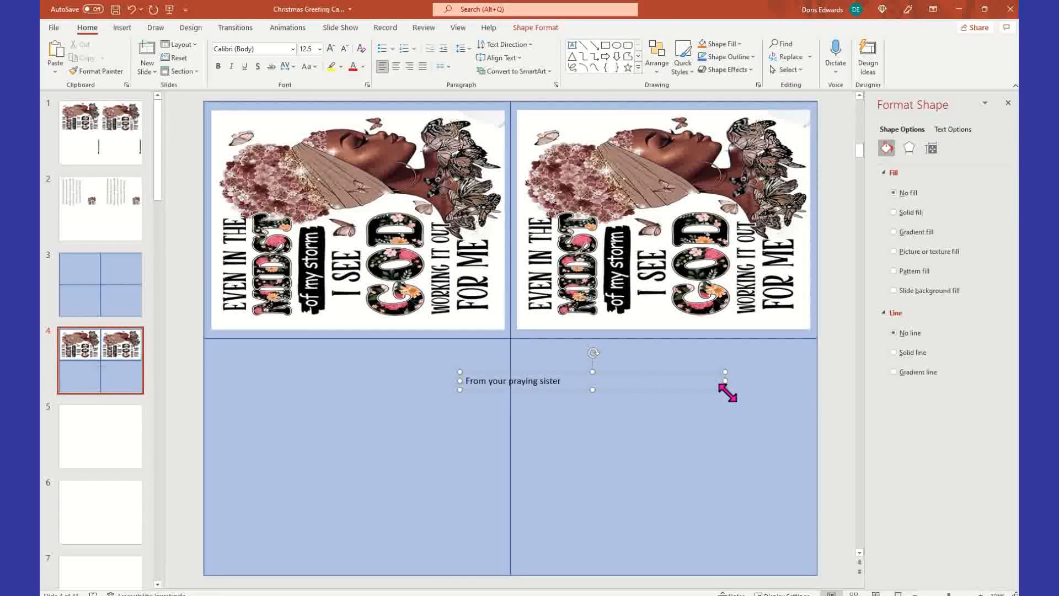
# Format the "From your praying sister" text as bold, centered Alex Brush at 24 pt.
pyautogui.click(537, 372)
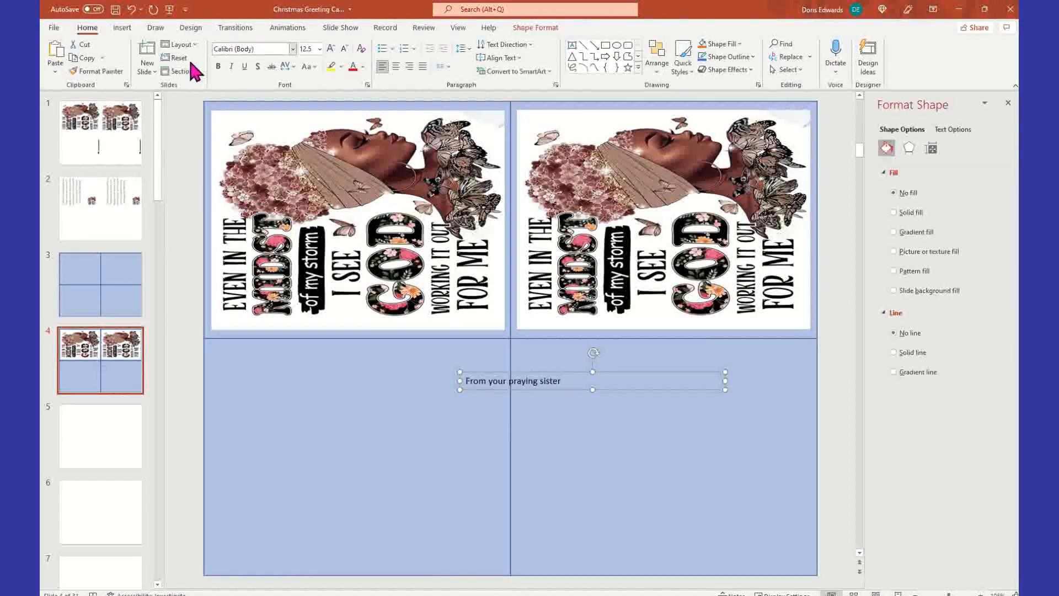
pyautogui.click(218, 66)
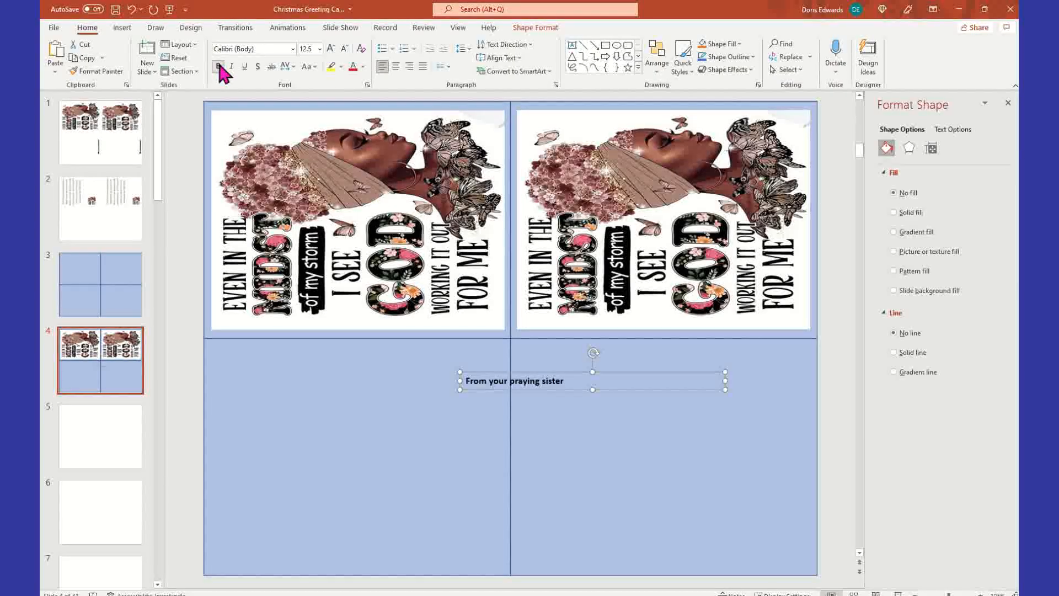
pyautogui.click(292, 49)
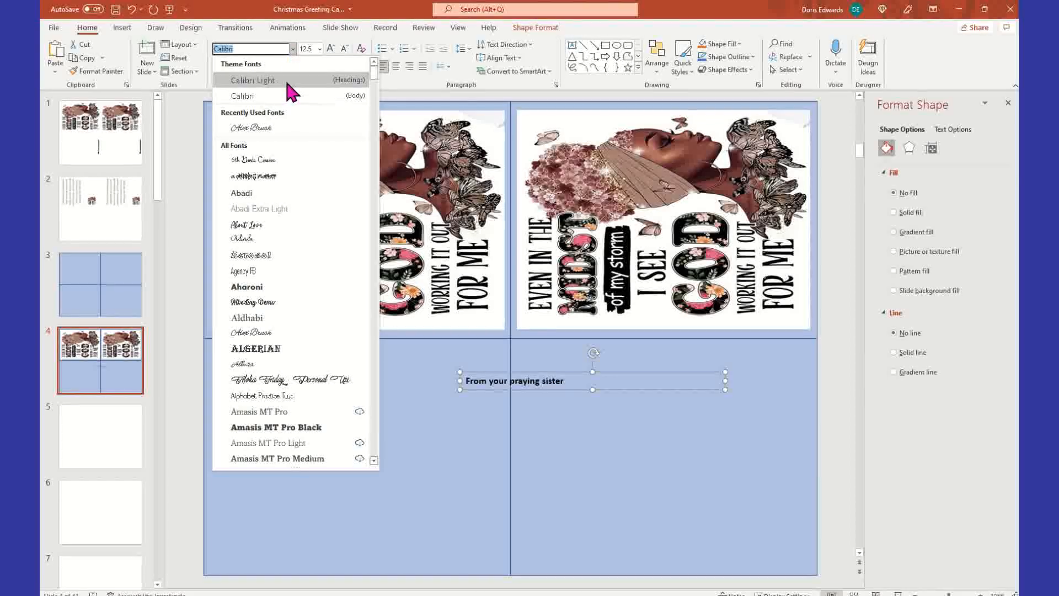
pyautogui.click(283, 128)
pyautogui.click(319, 49)
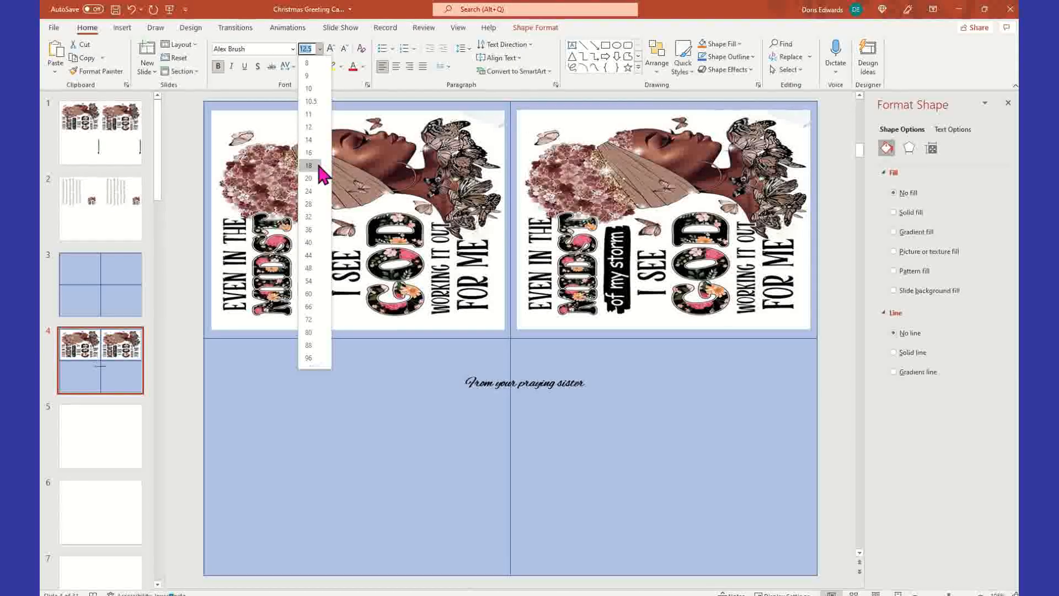
pyautogui.click(310, 189)
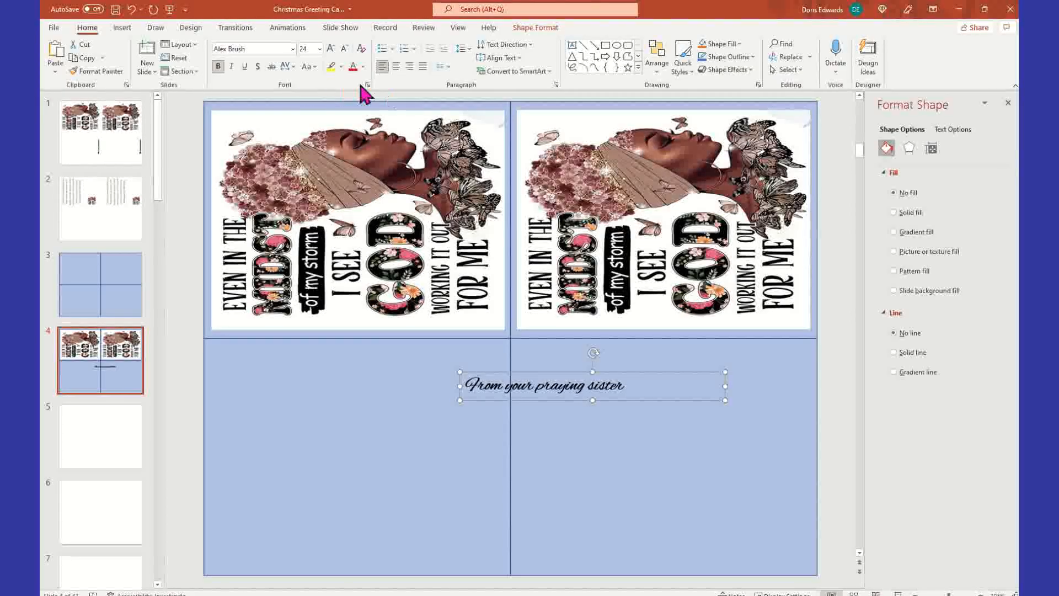
pyautogui.click(398, 69)
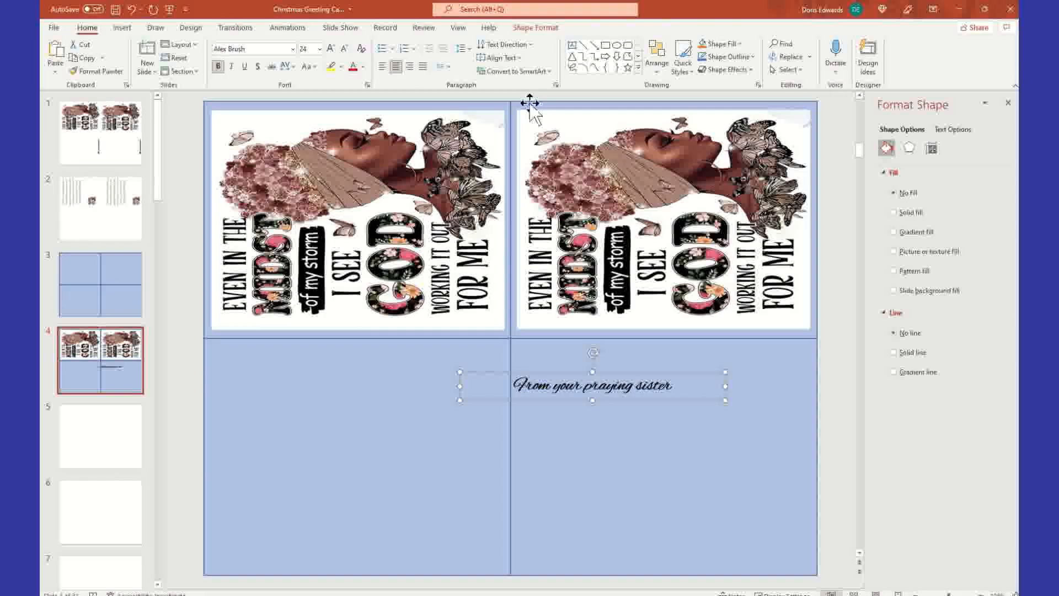
# Rotate the text box 90° to the left and place it along the right edge of the lower-left card section.
pyautogui.click(547, 29)
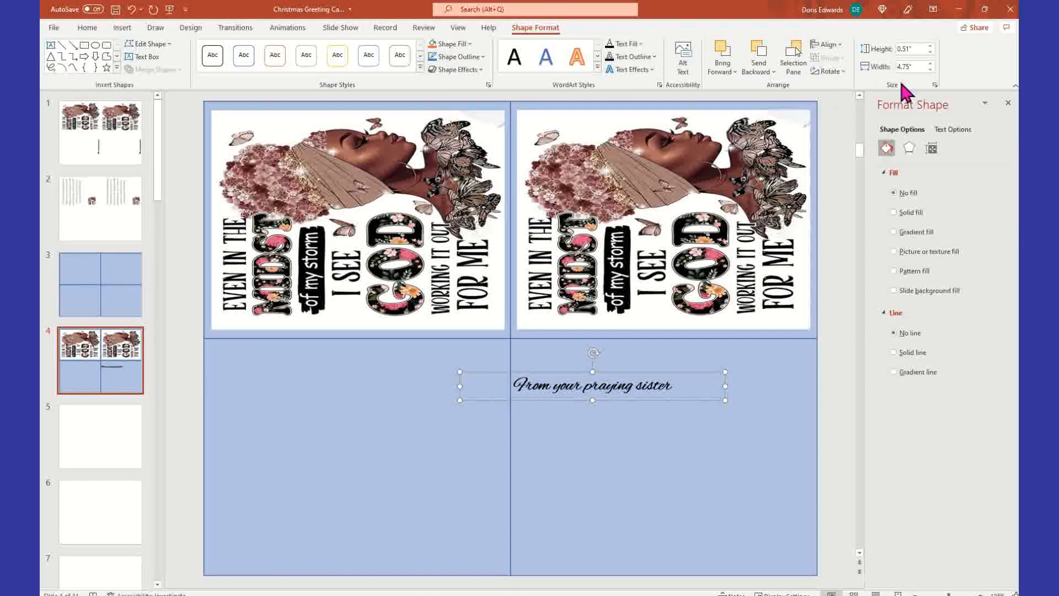
pyautogui.click(843, 71)
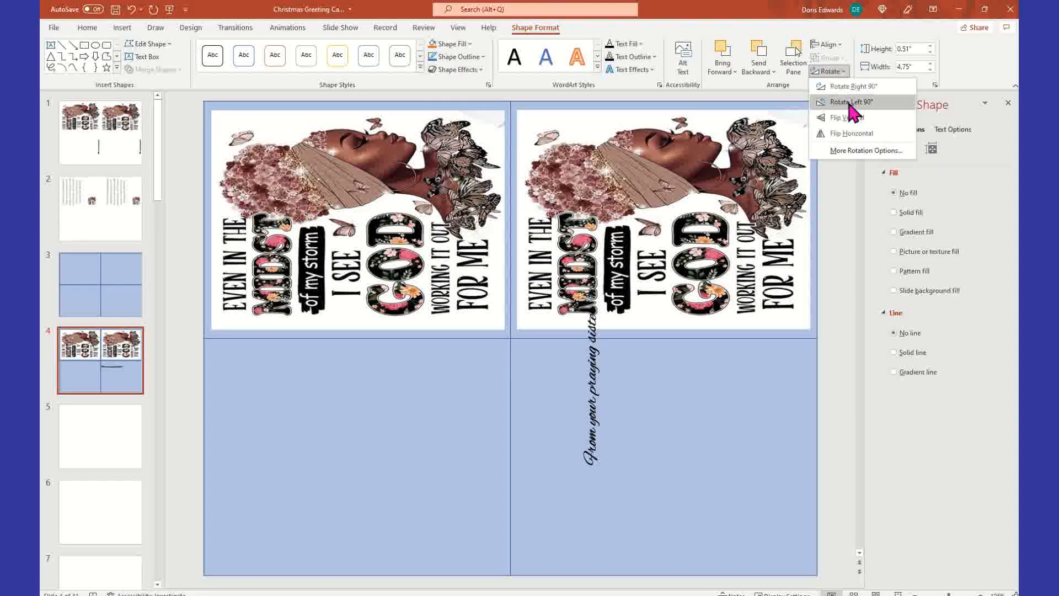
pyautogui.click(849, 102)
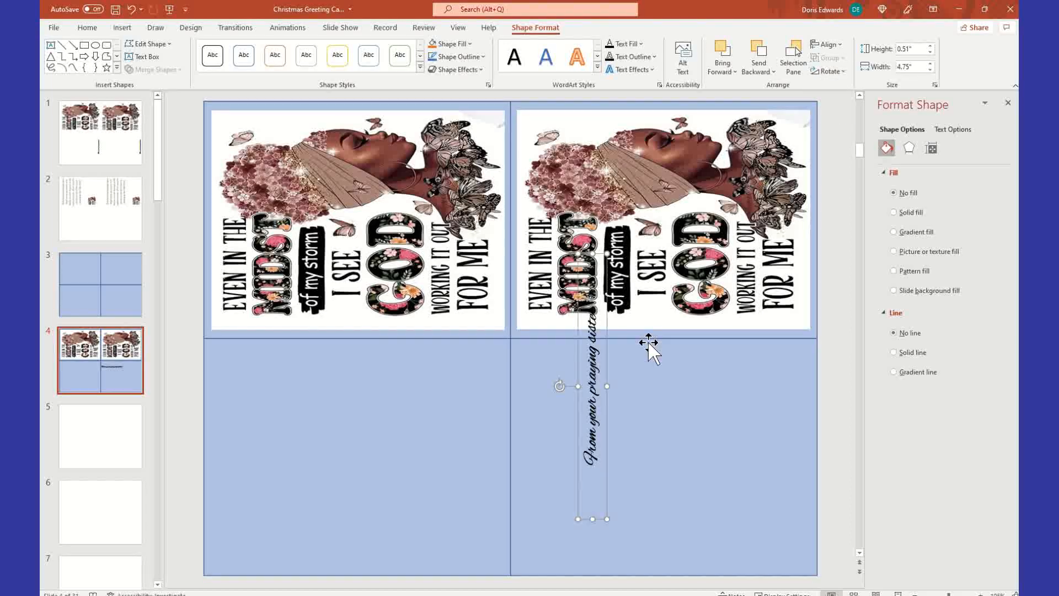
pyautogui.moveTo(606, 368); pyautogui.dragTo(504, 431)
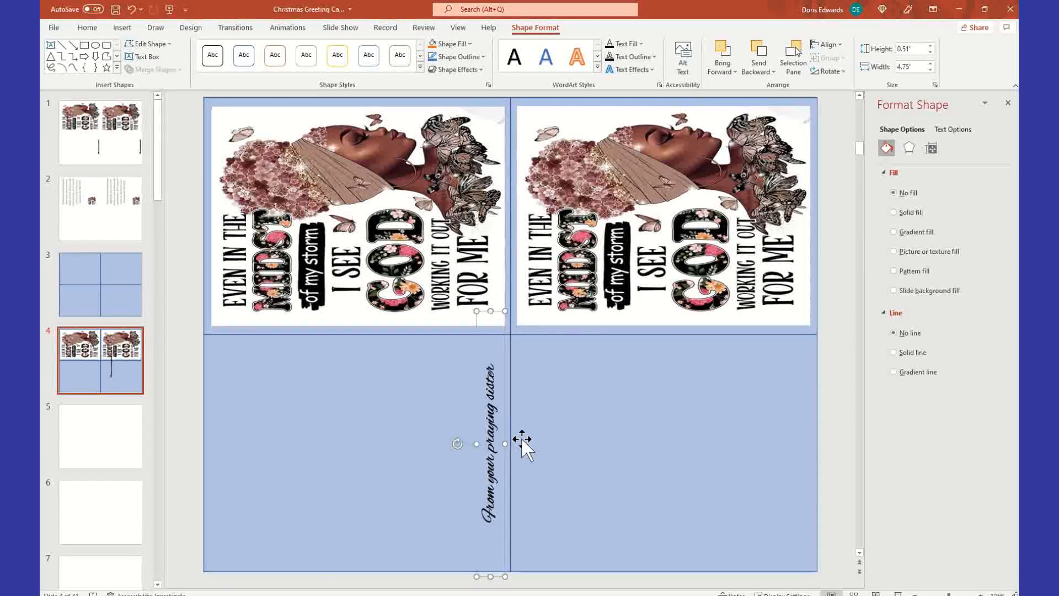
# Duplicate the rotated text box and place the copy along the right edge of the lower-right section, vertically centered in it.
pyautogui.rightClick(506, 364)
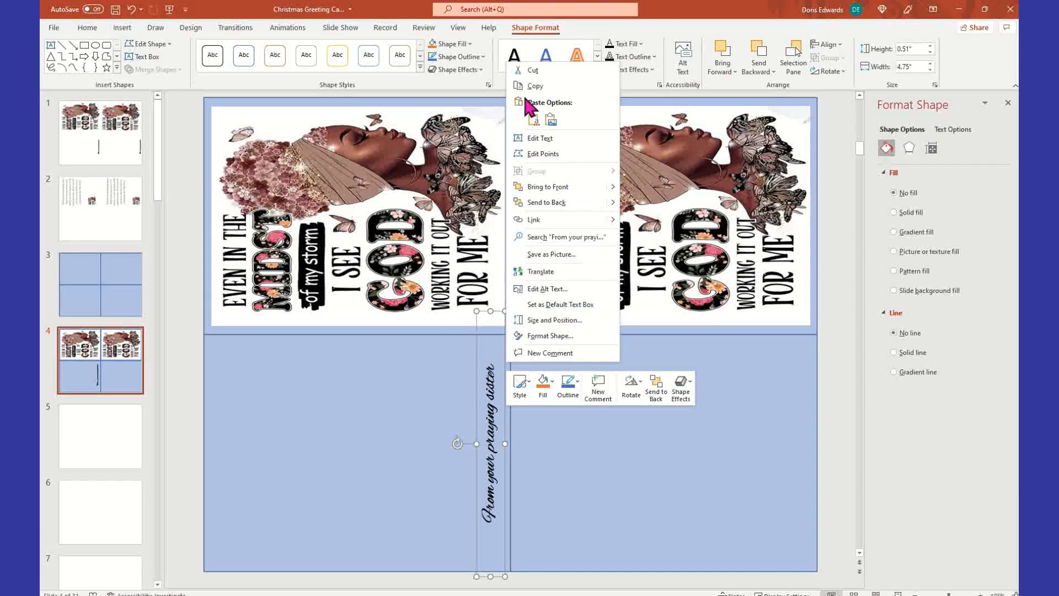
pyautogui.press('Escape')
pyautogui.click(689, 428)
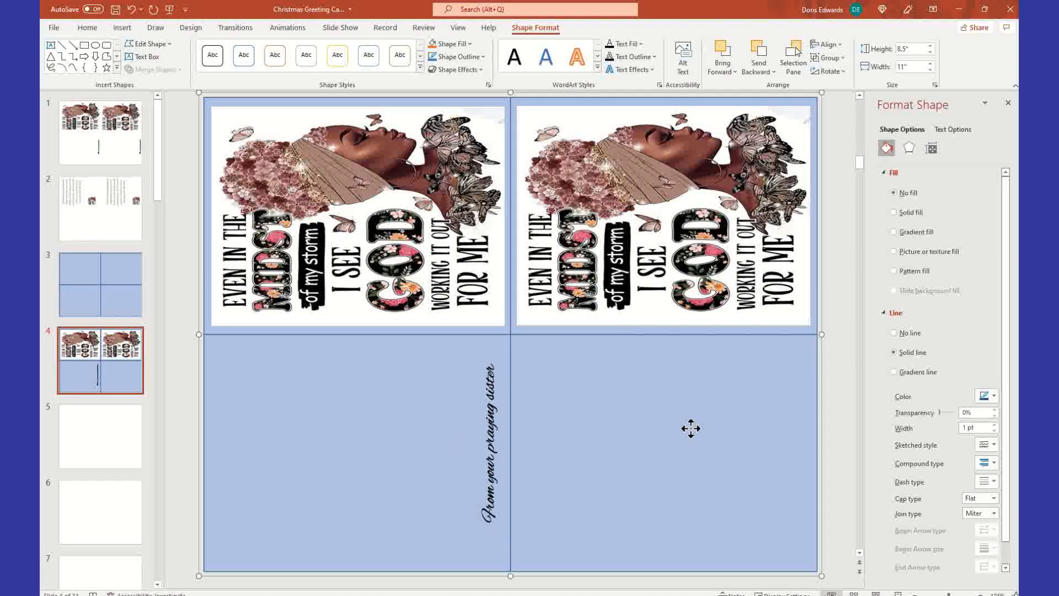
pyautogui.rightClick(690, 428)
pyautogui.click(718, 269)
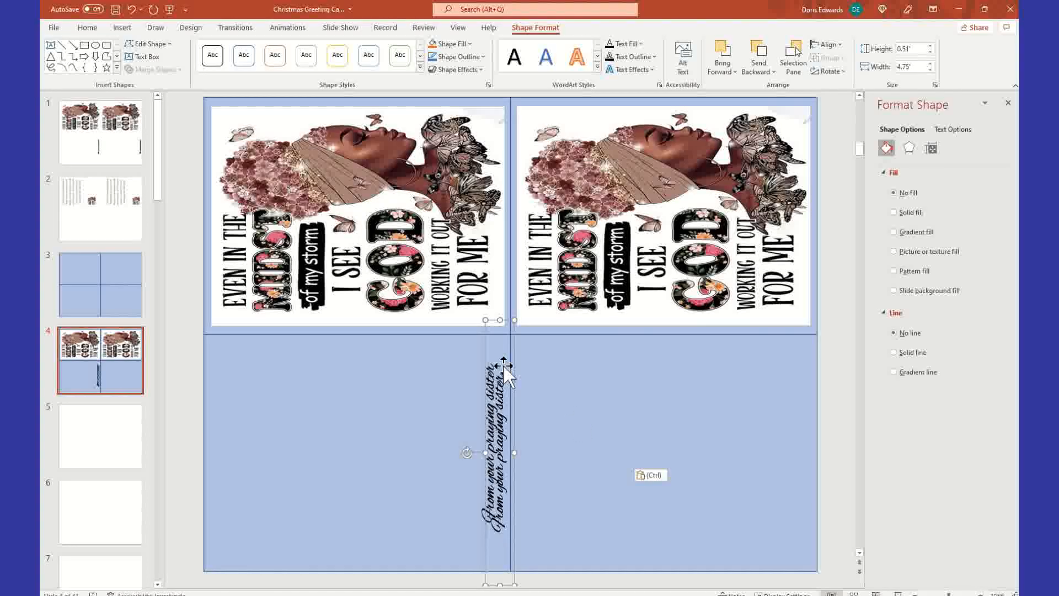
pyautogui.moveTo(515, 356); pyautogui.dragTo(807, 360)
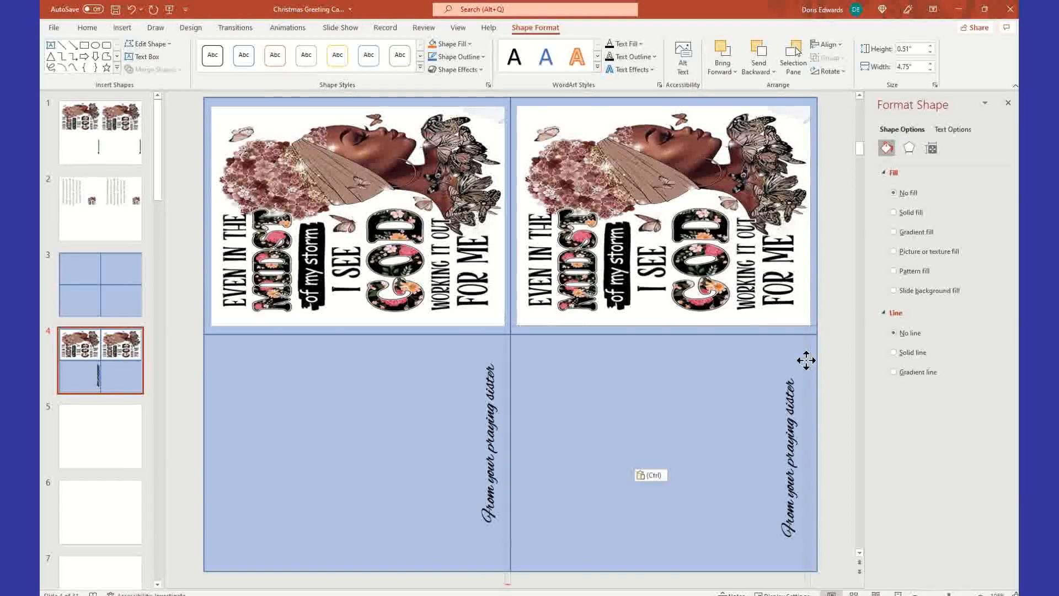
pyautogui.moveTo(807, 360); pyautogui.dragTo(805, 355)
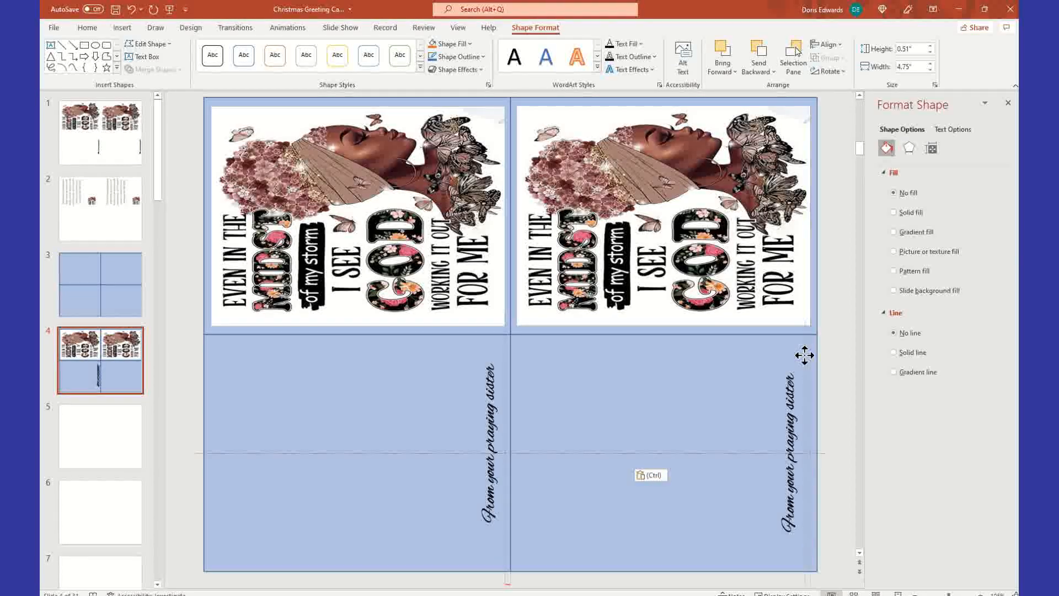
pyautogui.moveTo(805, 356); pyautogui.dragTo(810, 356)
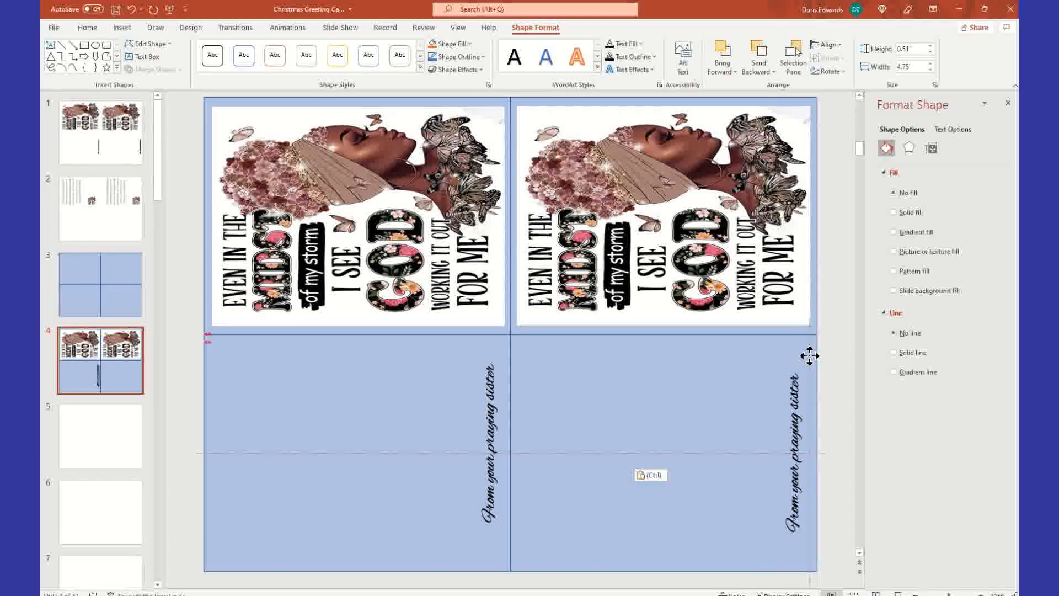
# Nudge the duplicated "From your praying sister" text slightly closer to the outer right edge of the lower-right card section.
pyautogui.moveTo(810, 356); pyautogui.dragTo(816, 356)
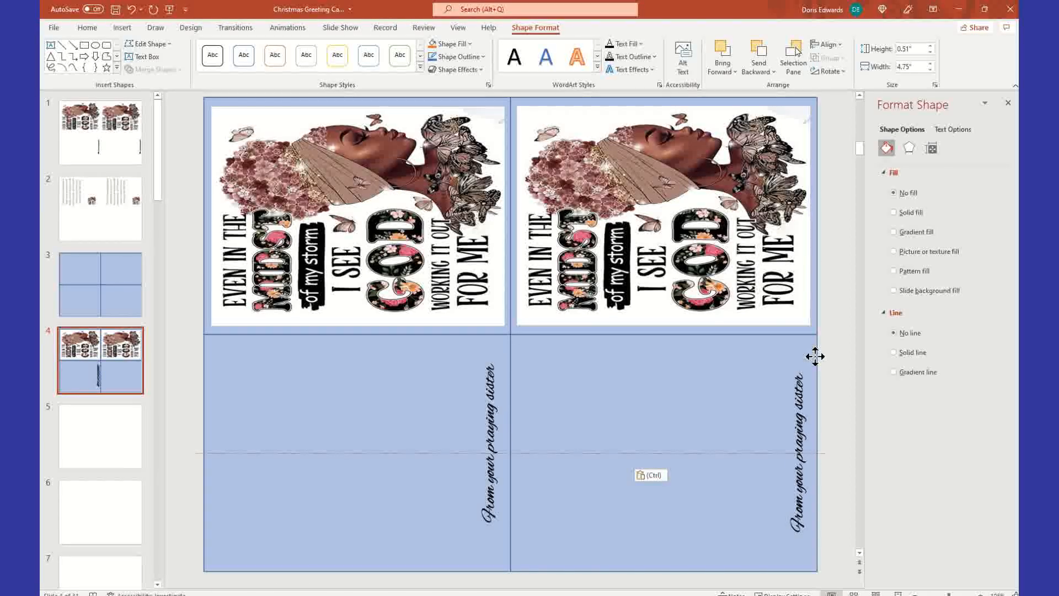
pyautogui.click(855, 375)
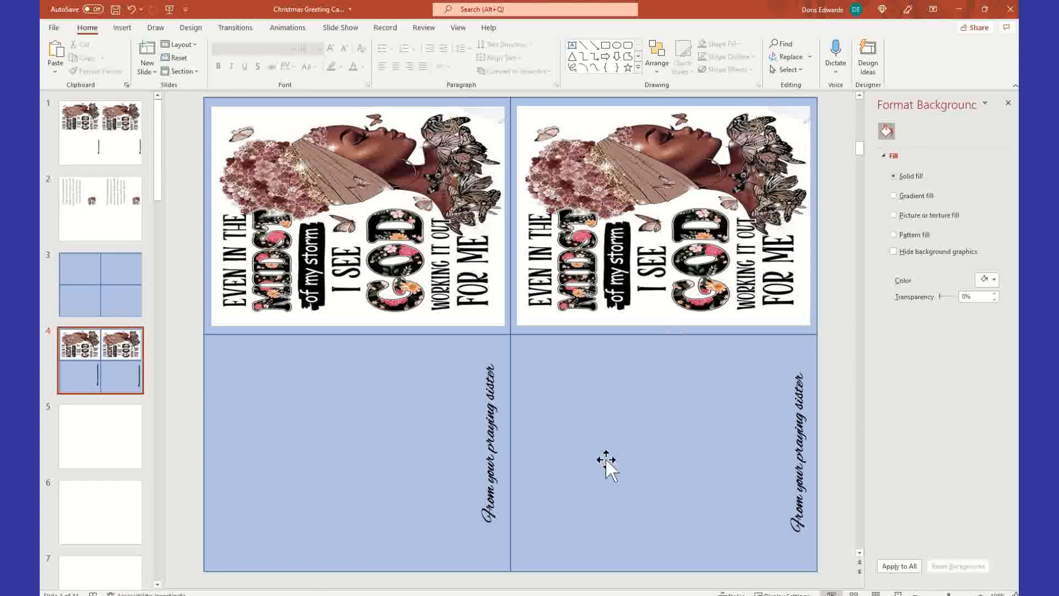
# Cut both card pictures and both "From your praying sister" text boxes from slide 4, leaving the rectangle template in place.
pyautogui.click(118, 443)
pyautogui.click(118, 381)
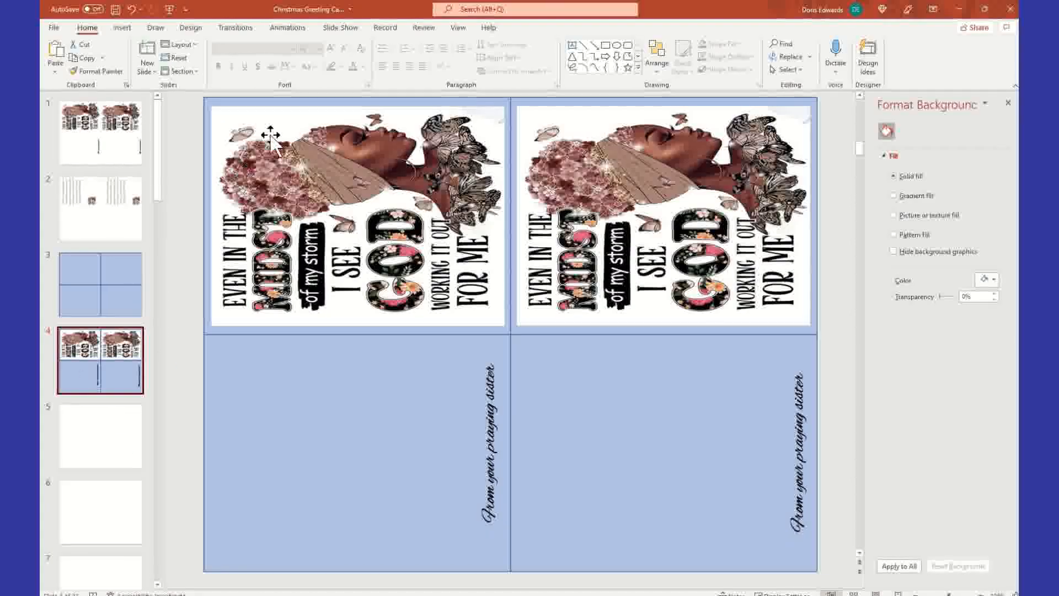
pyautogui.click(348, 138)
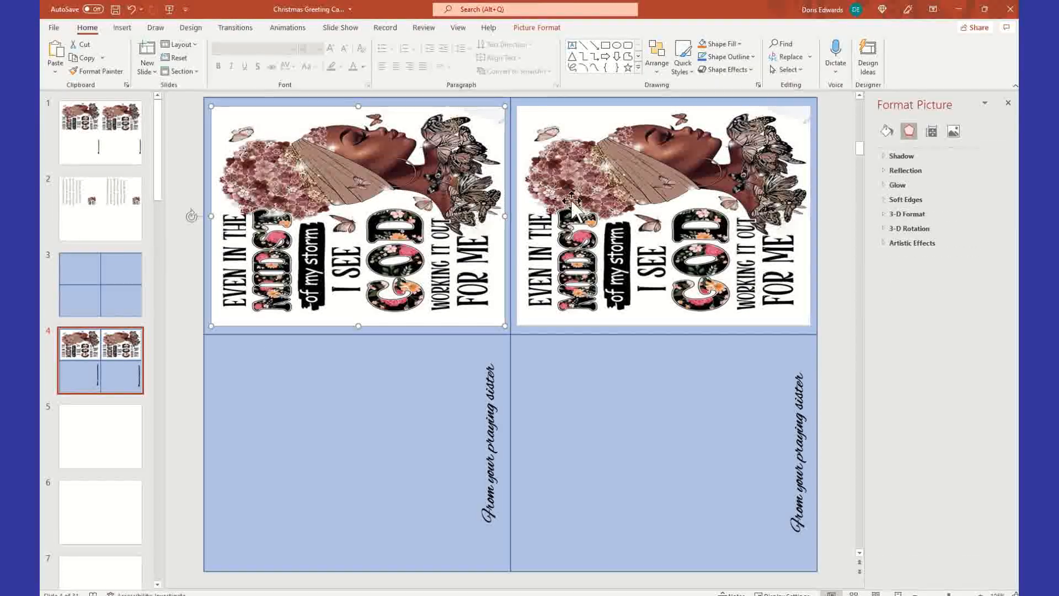
pyautogui.keyDown('shift'); pyautogui.click(625, 130); pyautogui.keyUp('shift')
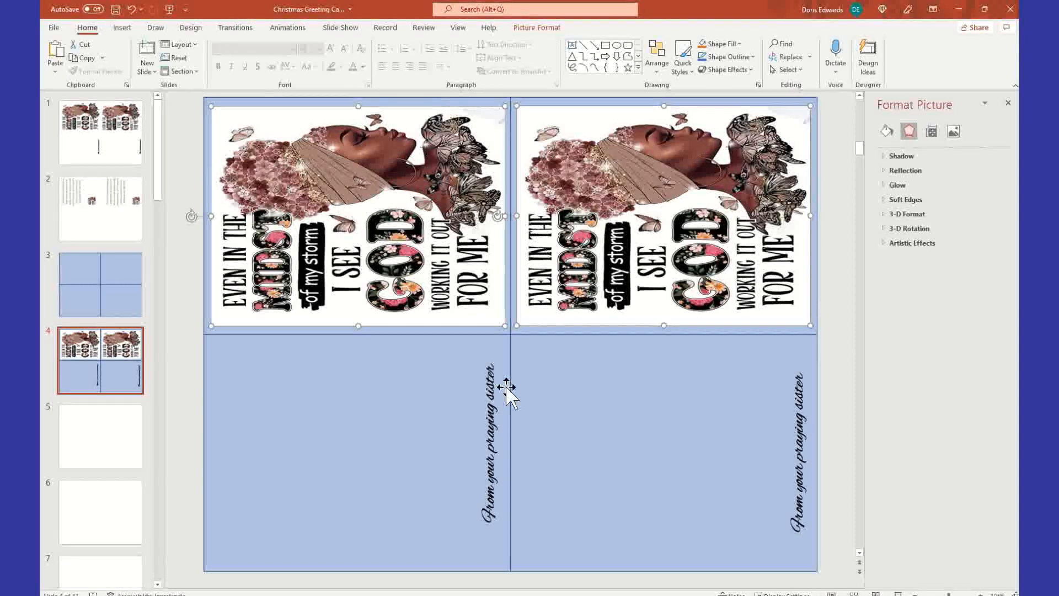
pyautogui.keyDown('shift'); pyautogui.click(490, 396); pyautogui.keyUp('shift')
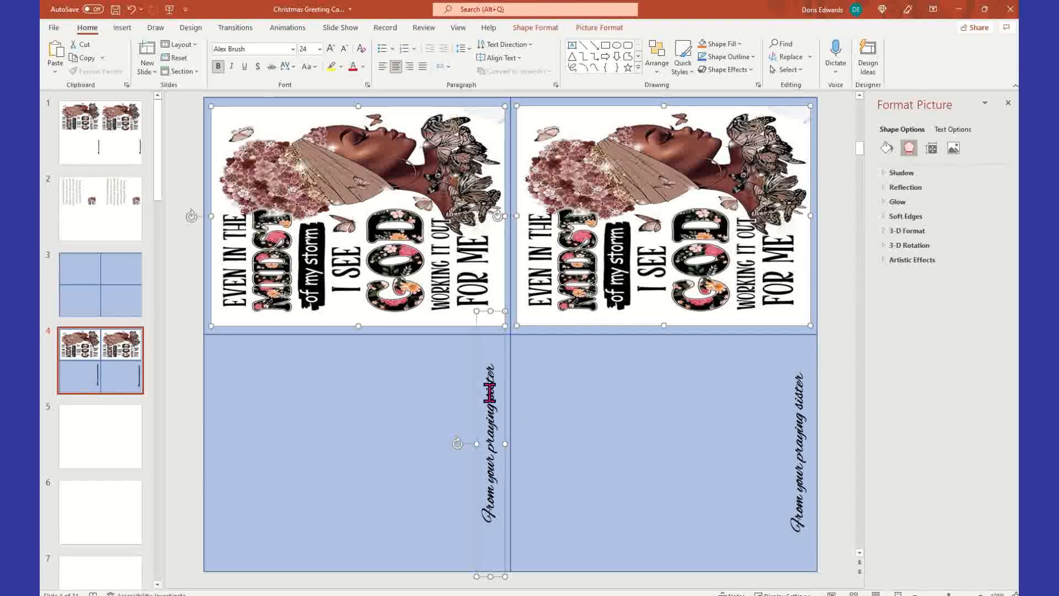
pyautogui.keyDown('shift'); pyautogui.click(801, 386); pyautogui.keyUp('shift')
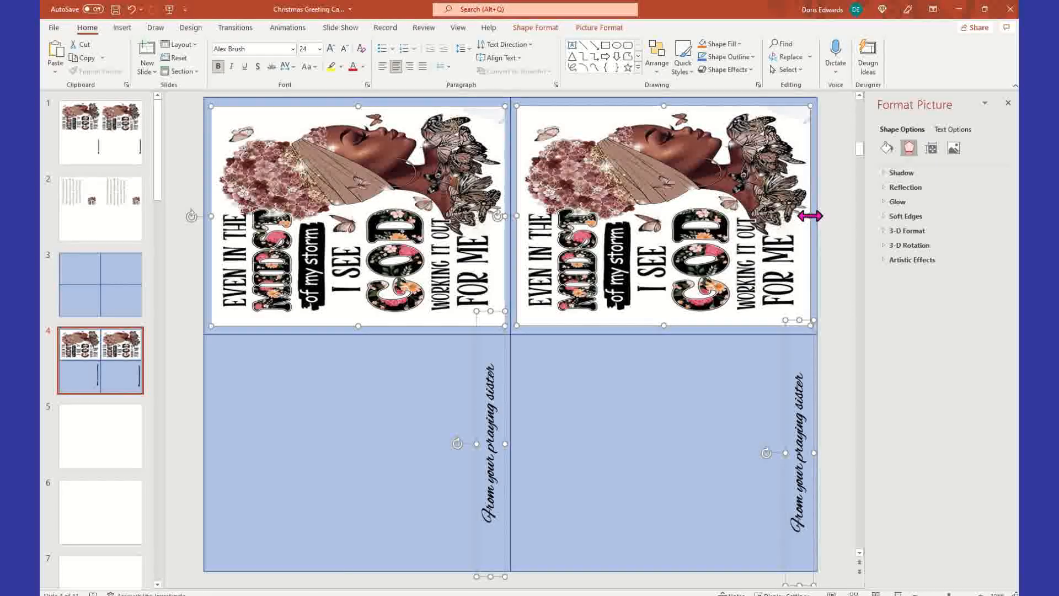
pyautogui.rightClick(518, 108)
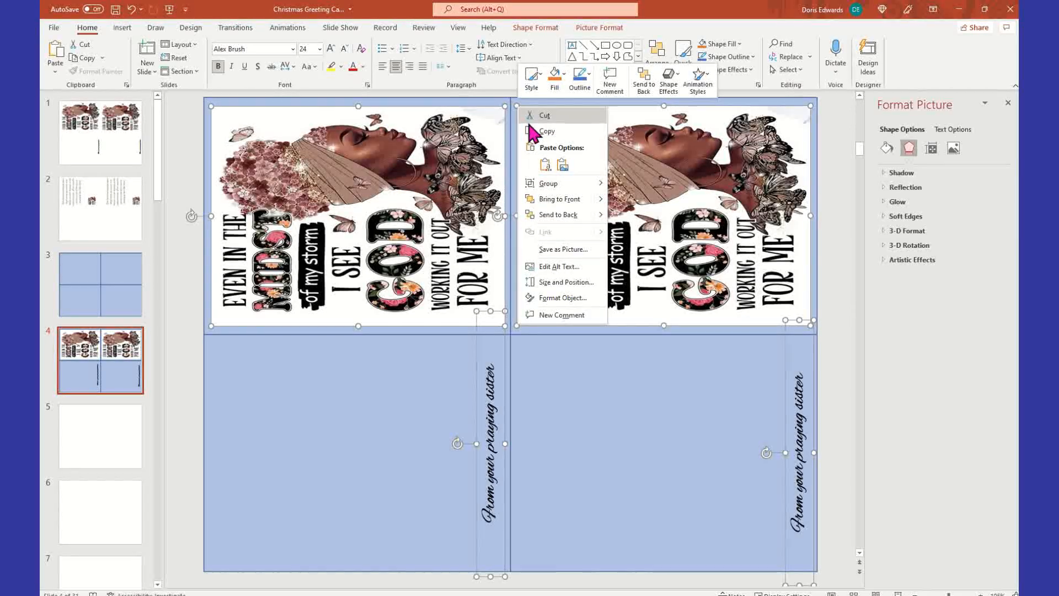
pyautogui.click(573, 117)
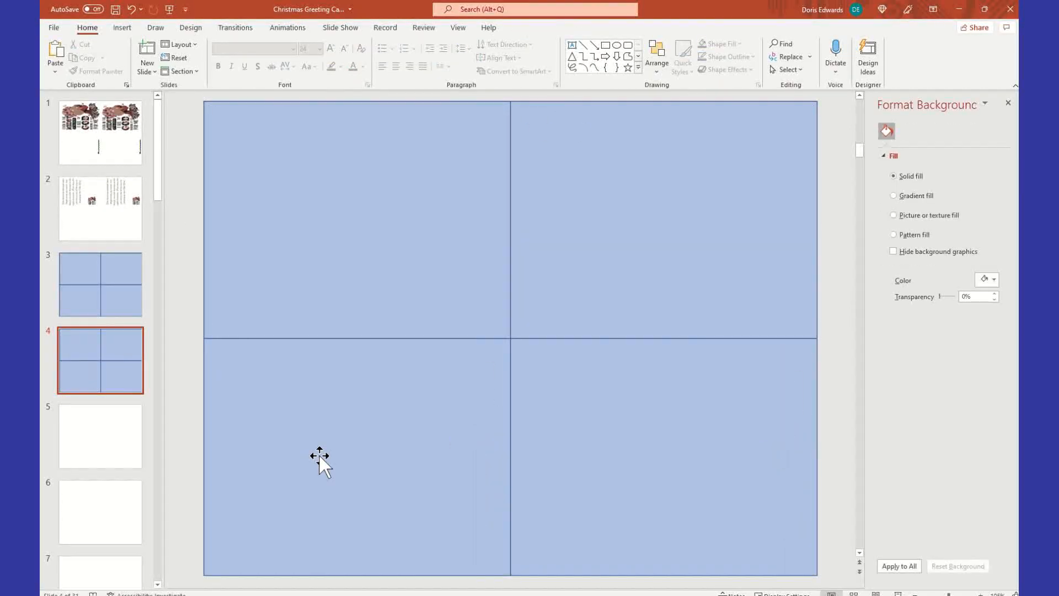
# Paste the cut pictures and rotated text boxes onto blank slide 5 and deselect them.
pyautogui.click(105, 450)
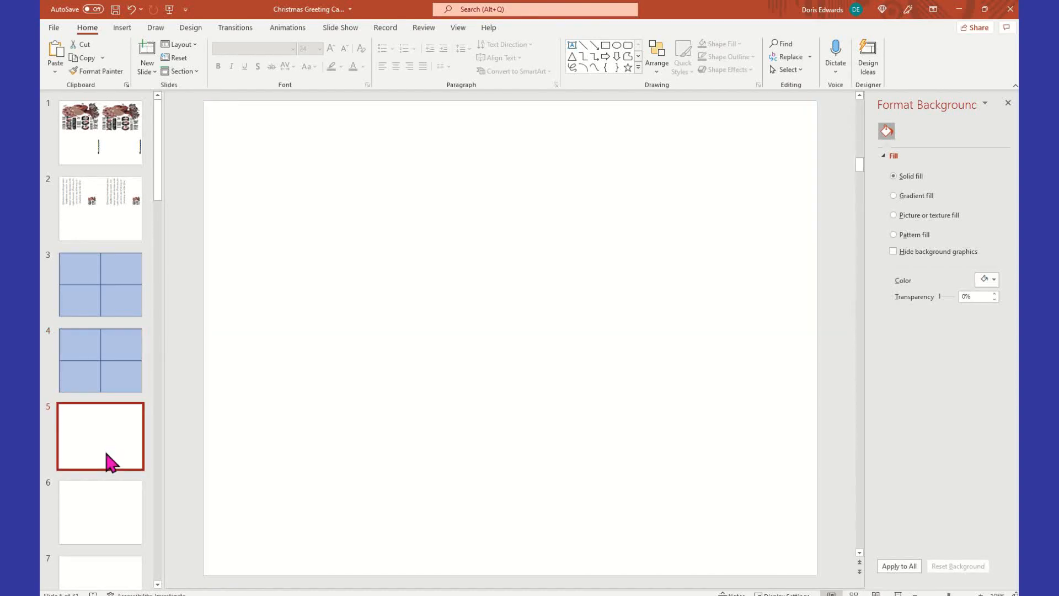
pyautogui.rightClick(333, 165)
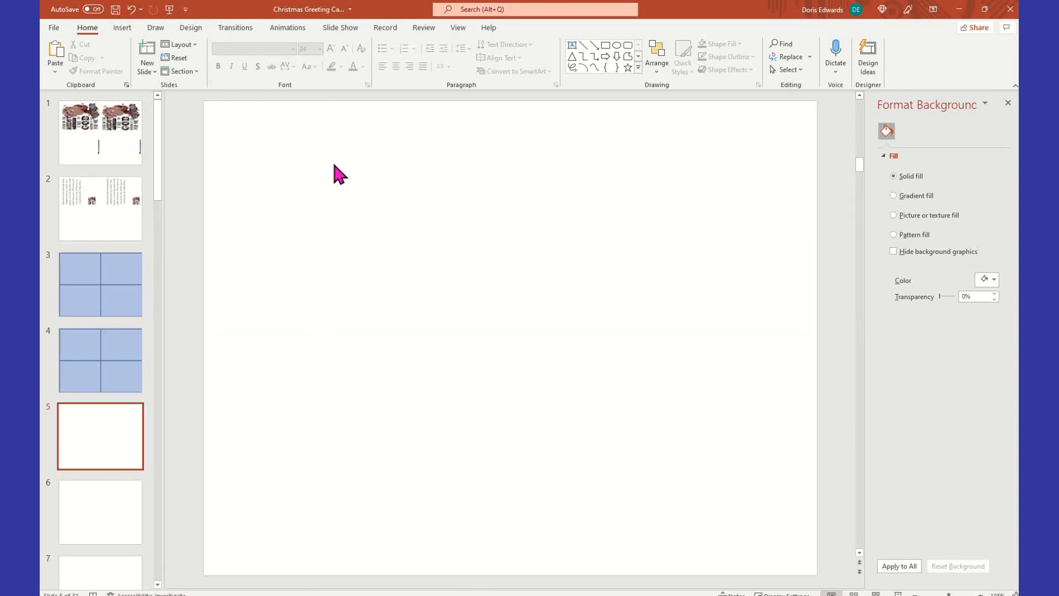
pyautogui.click(358, 190)
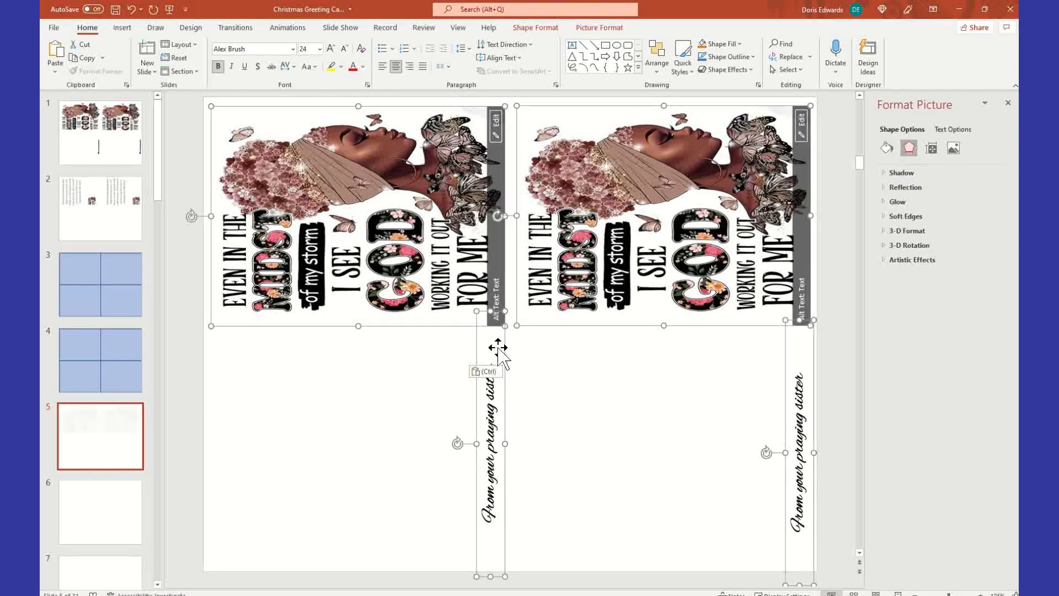
pyautogui.click(202, 422)
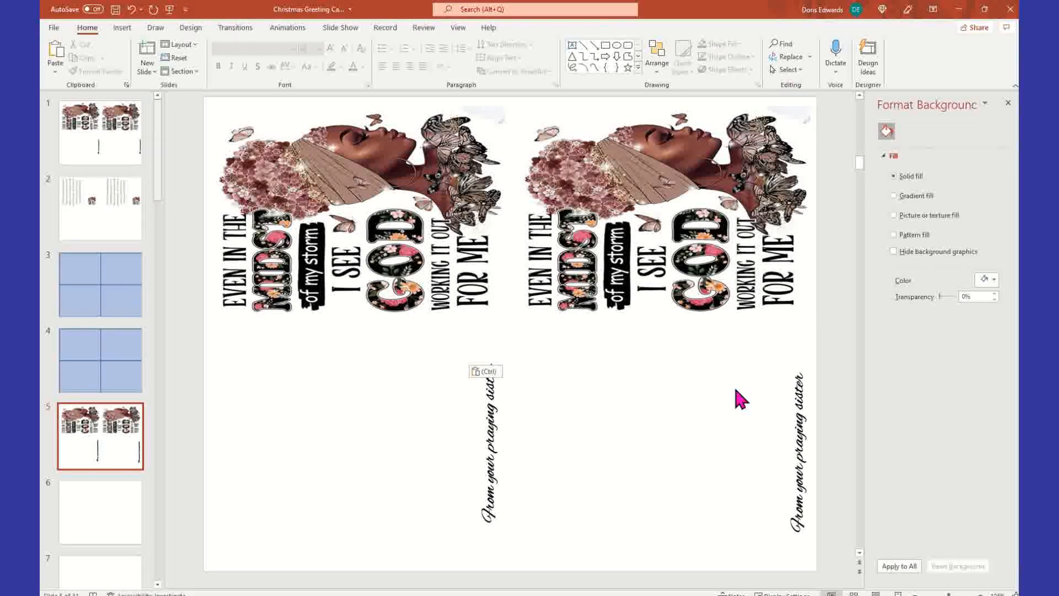
# Review the template slides and check the size of the upper-left "Inside of card" rectangle on slide 4.
pyautogui.click(107, 286)
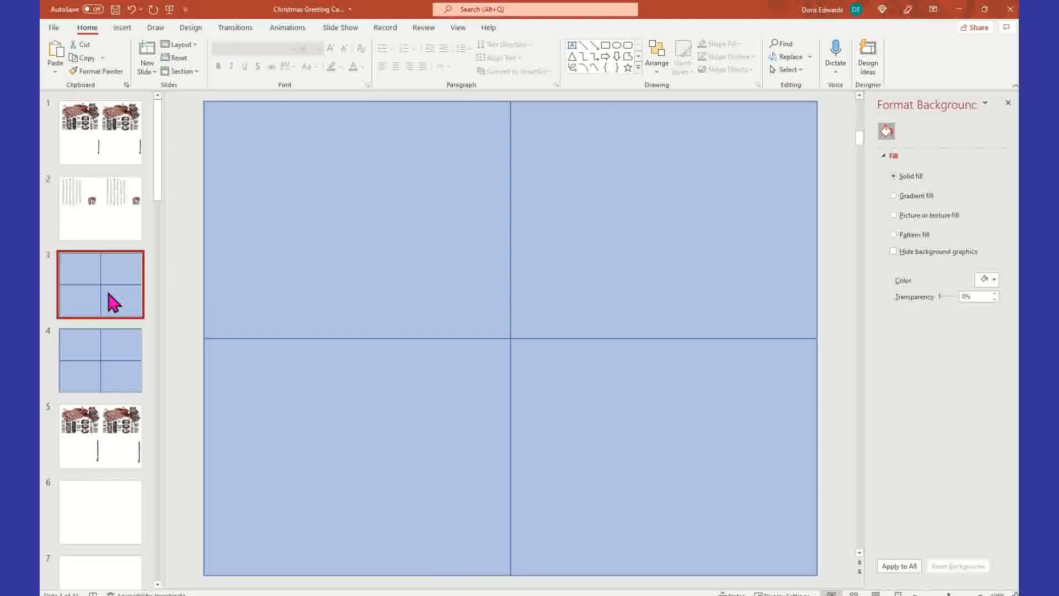
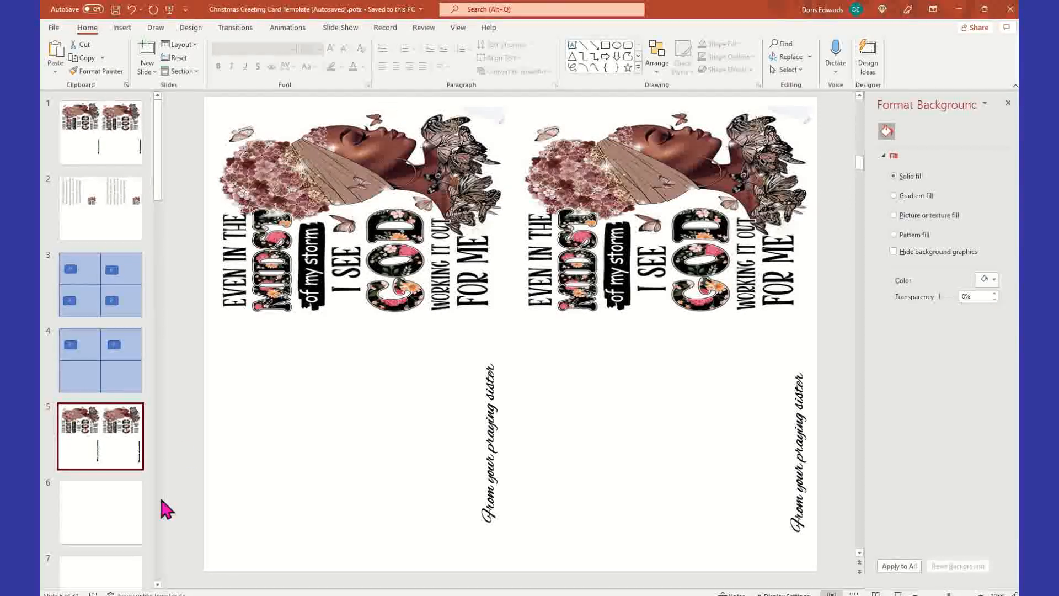
pyautogui.click(134, 524)
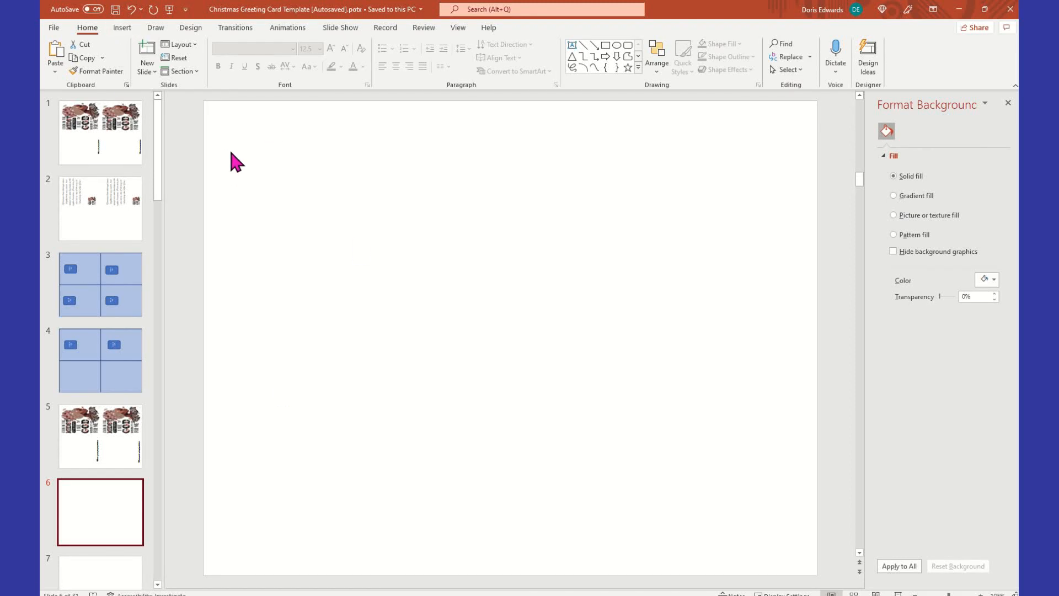
pyautogui.click(116, 386)
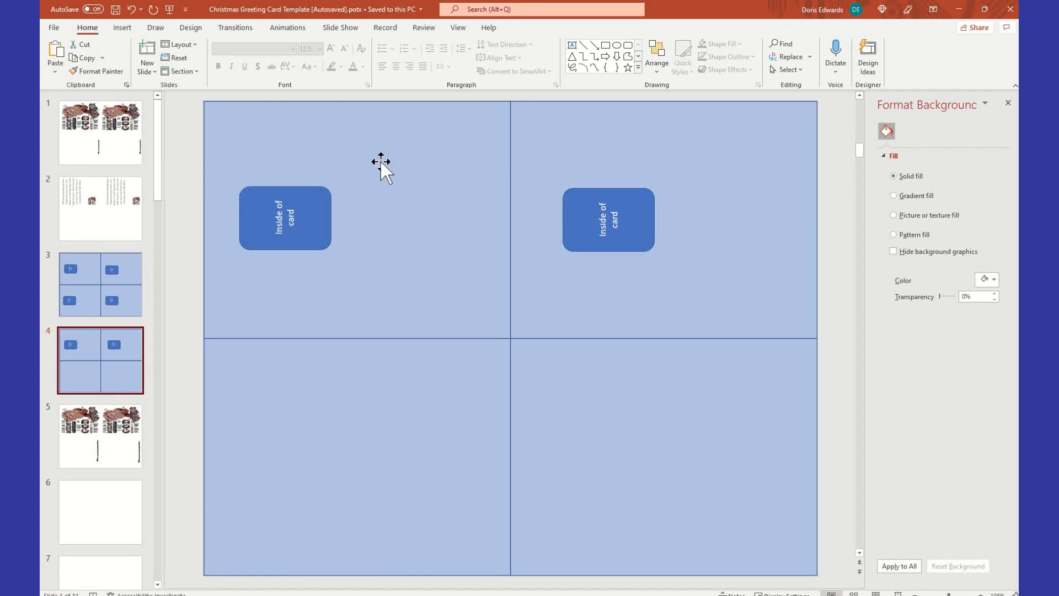
pyautogui.click(387, 134)
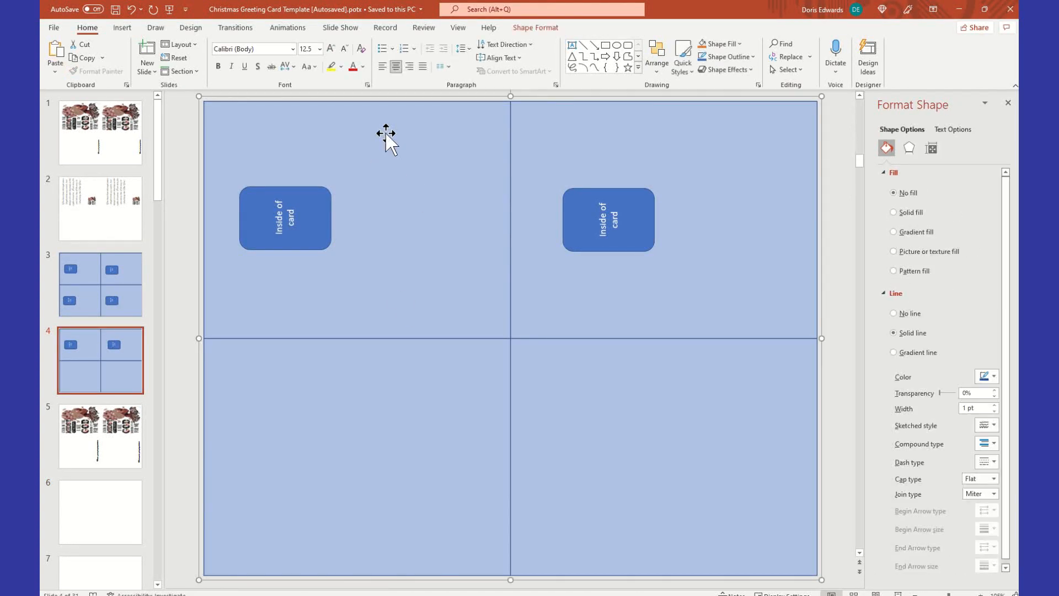
pyautogui.click(909, 149)
pyautogui.click(931, 148)
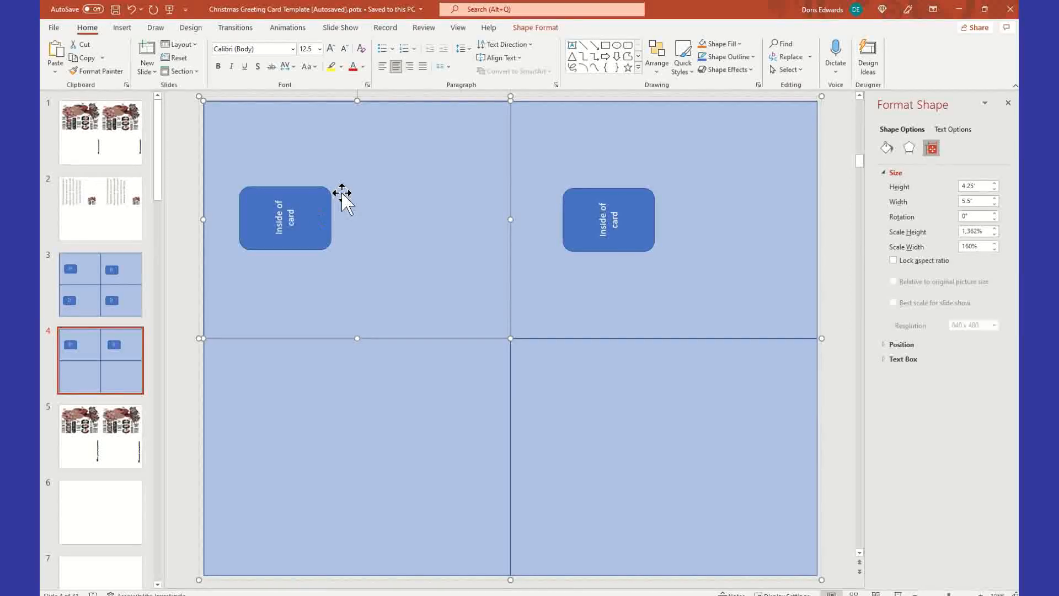
# Draw a text box about 2.53" wide in the upper-left card section of blank slide 6.
pyautogui.click(134, 537)
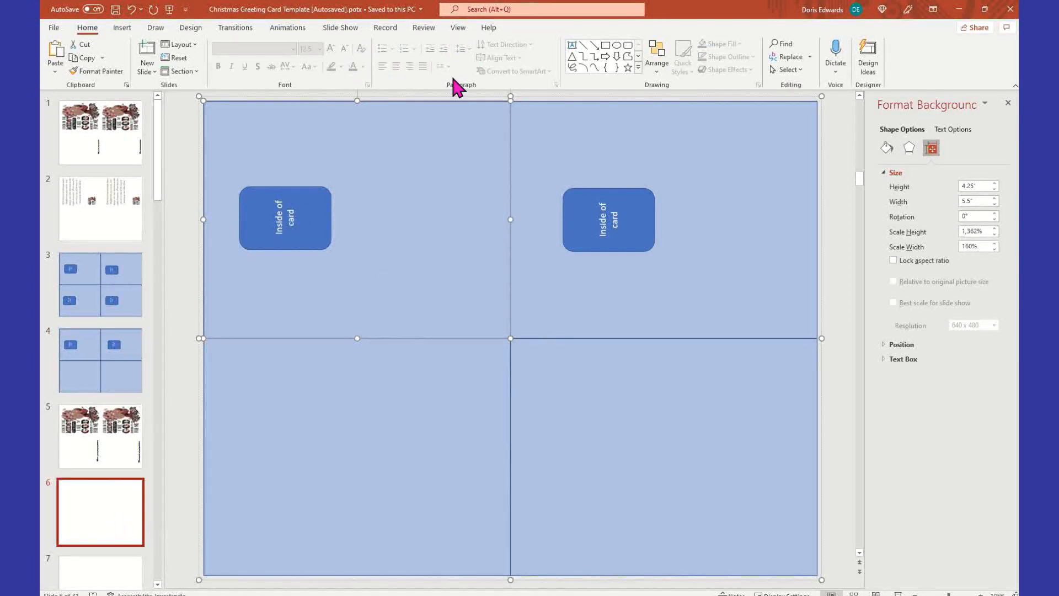
pyautogui.click(121, 26)
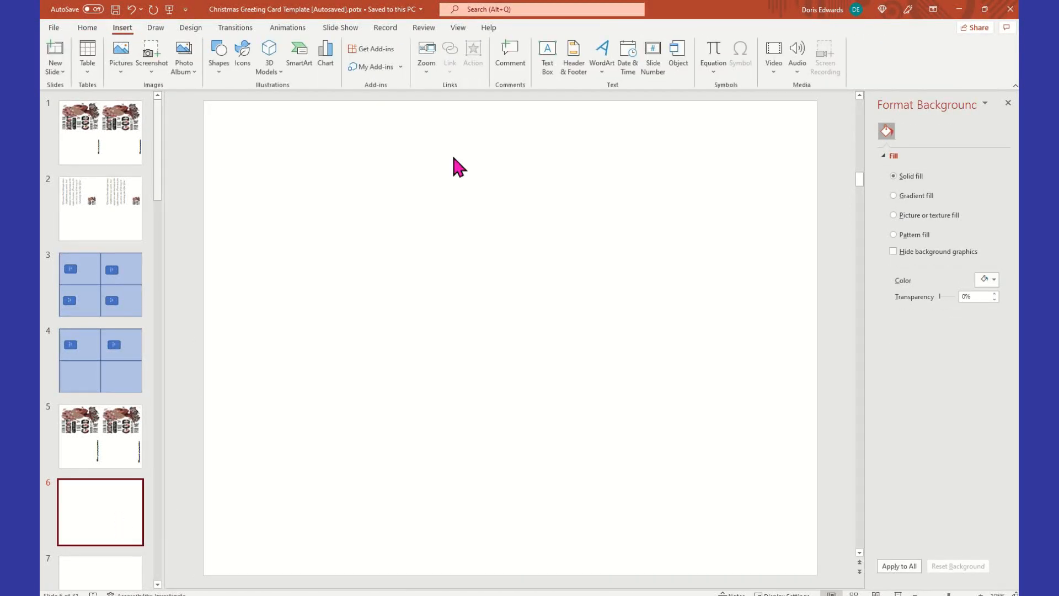
pyautogui.click(546, 57)
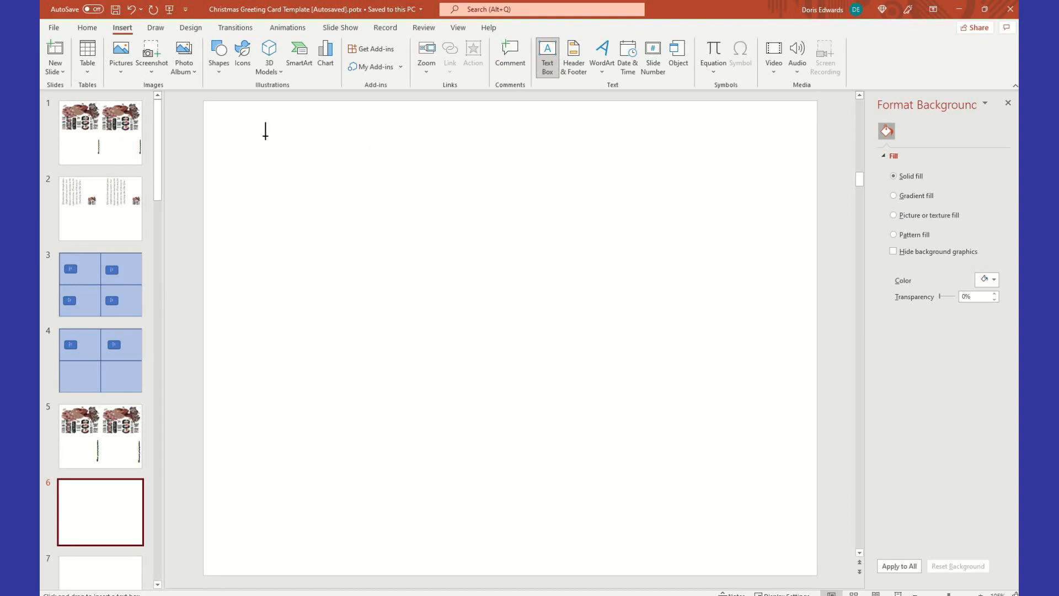
pyautogui.moveTo(264, 136); pyautogui.dragTo(406, 251)
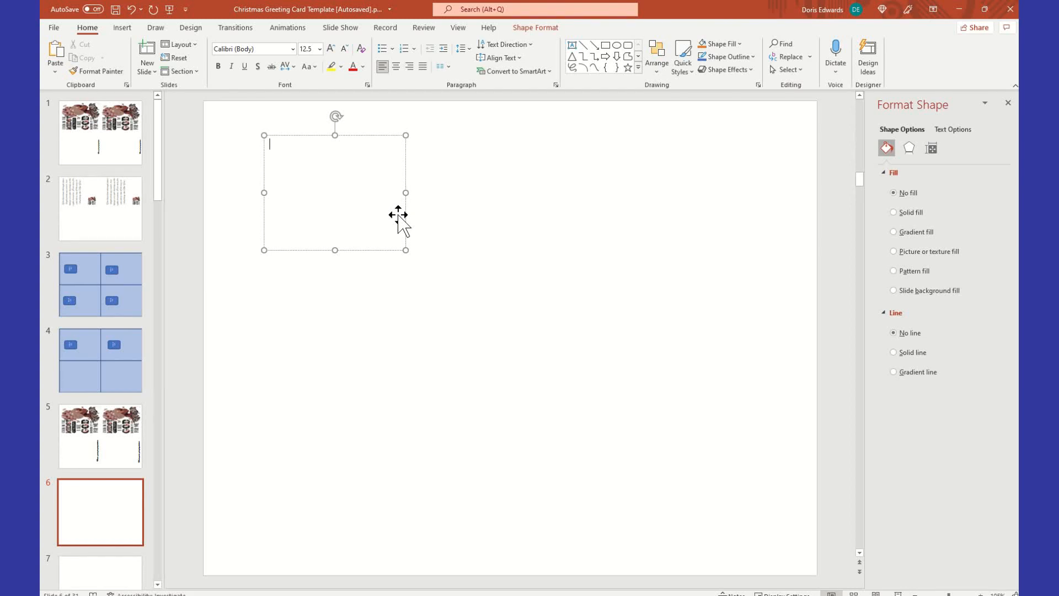
# Write the opening sentence "You have been through some tough times my sister, but things are now heading in the right direction" in the text box.
pyautogui.write('You have been thro')
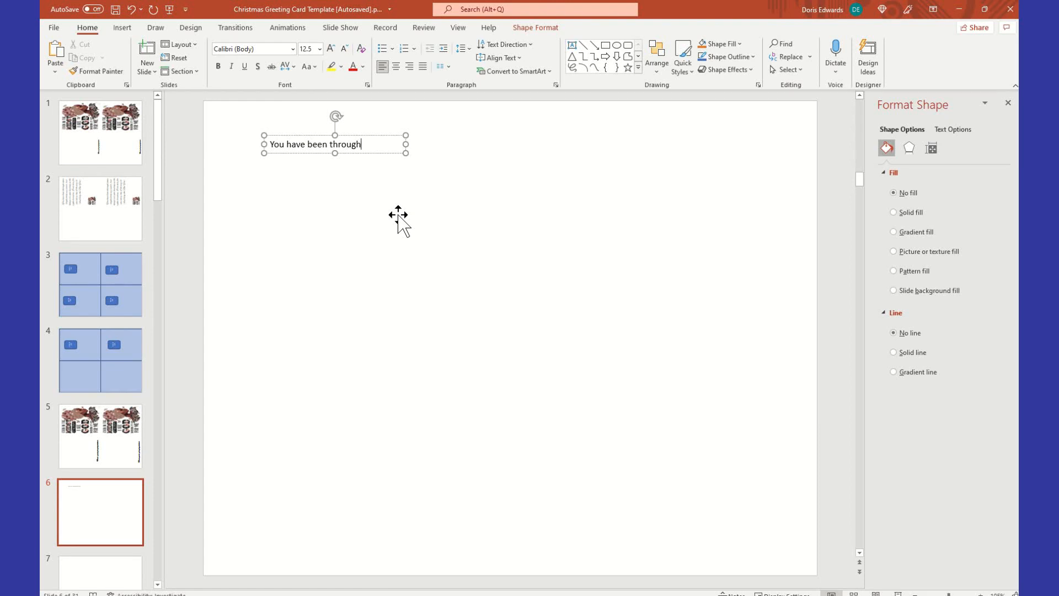
pyautogui.write('ugh')
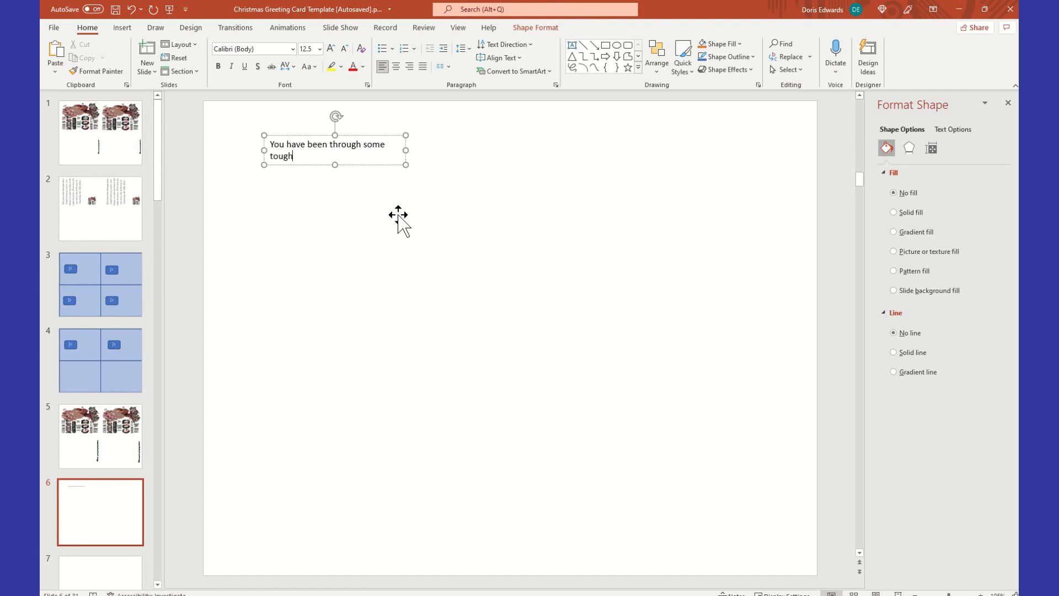
pyautogui.write(' times my sister, but things a')
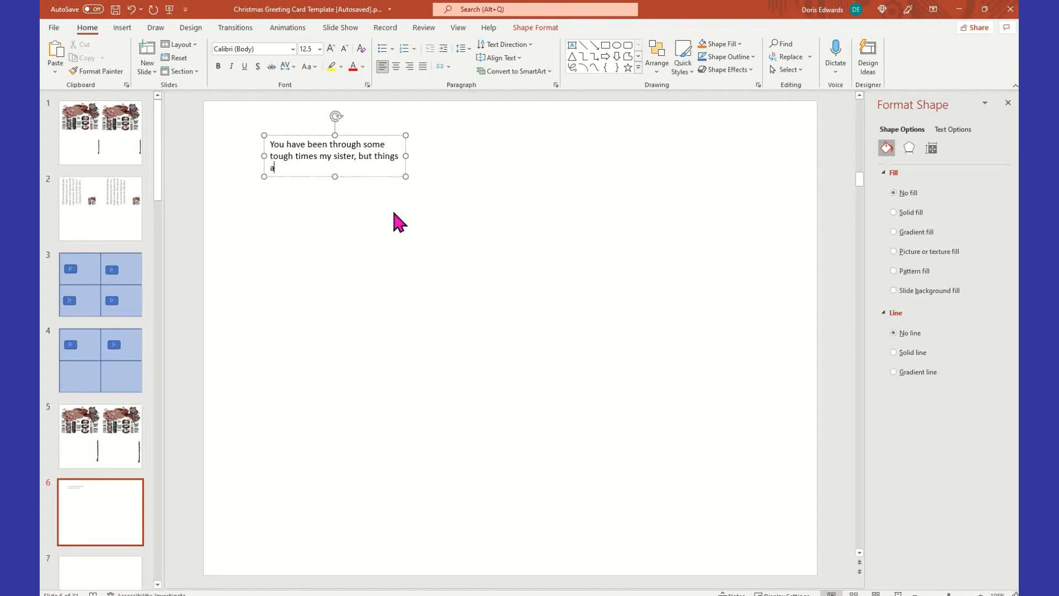
pyautogui.write('re now heading in the righ')
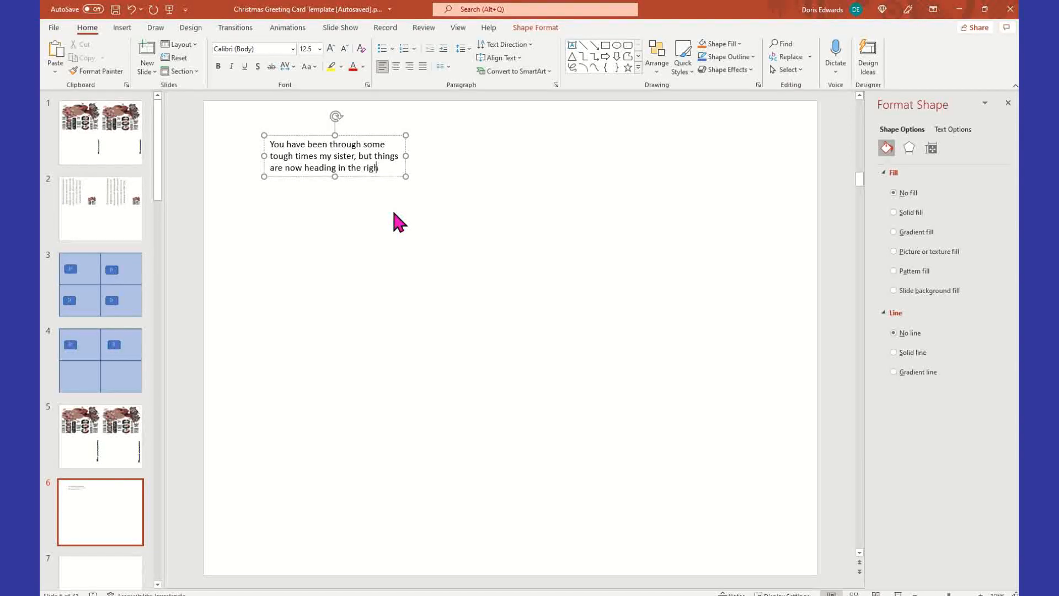
pyautogui.write('t directio')
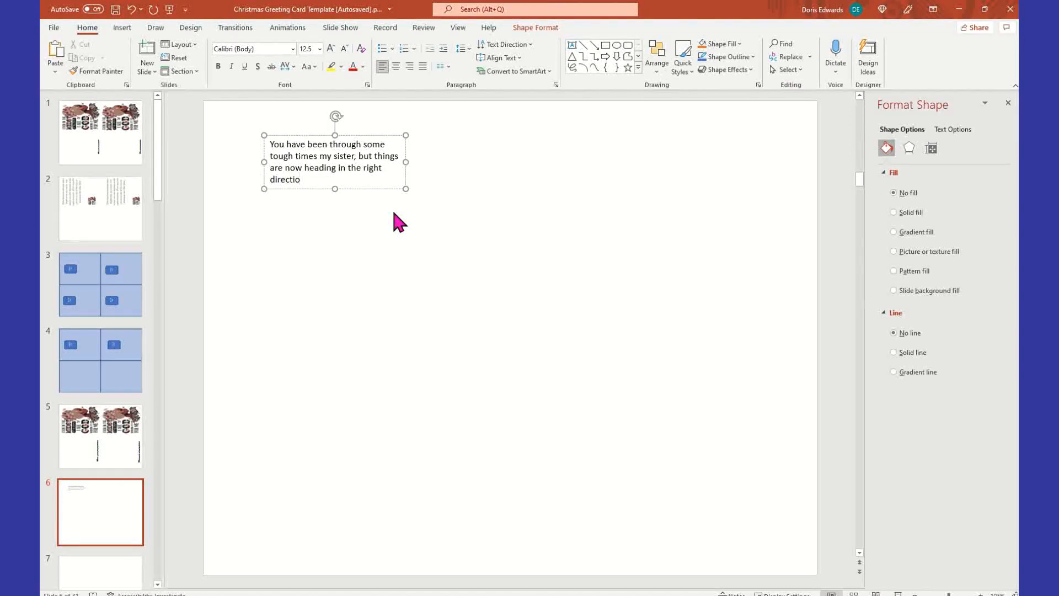
# Continue the message with the sentence "I am here for you every step of the way to rebuilding your New Life".
pyautogui.write('n. I am here for you every step of the w')
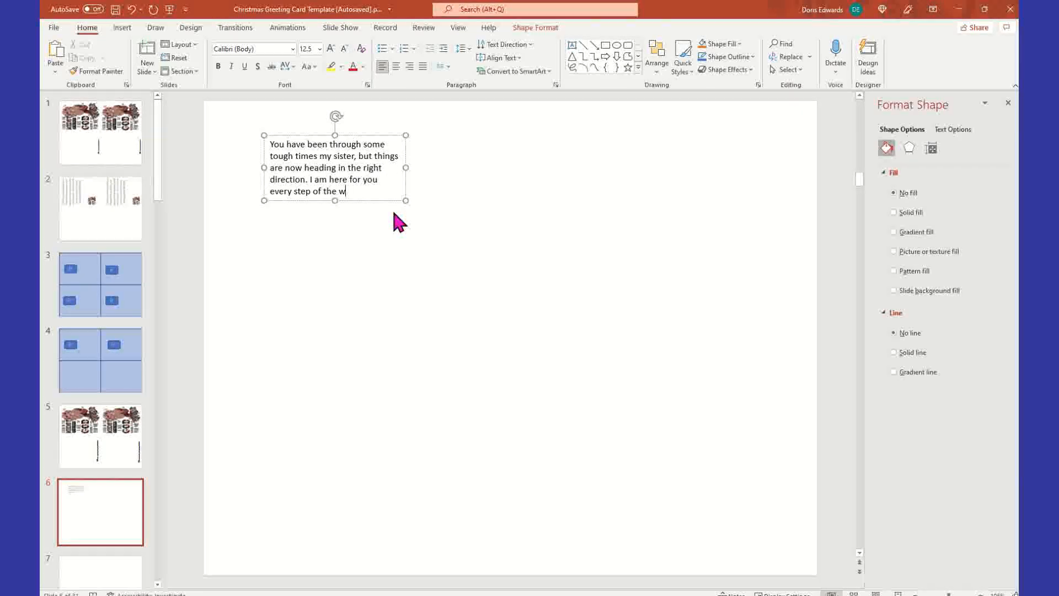
pyautogui.write('ay to re')
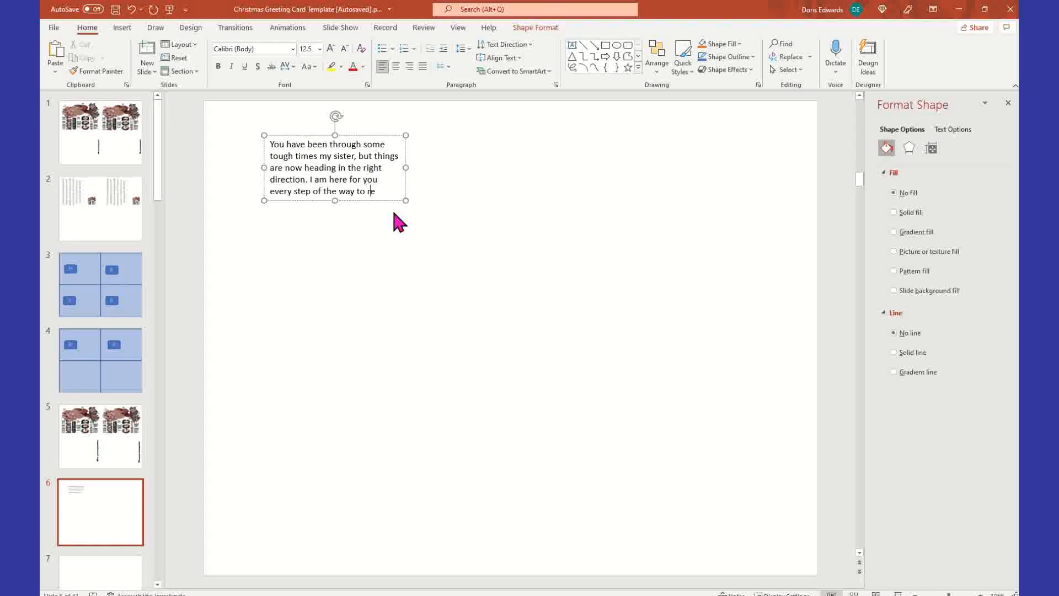
pyautogui.write('building yo')
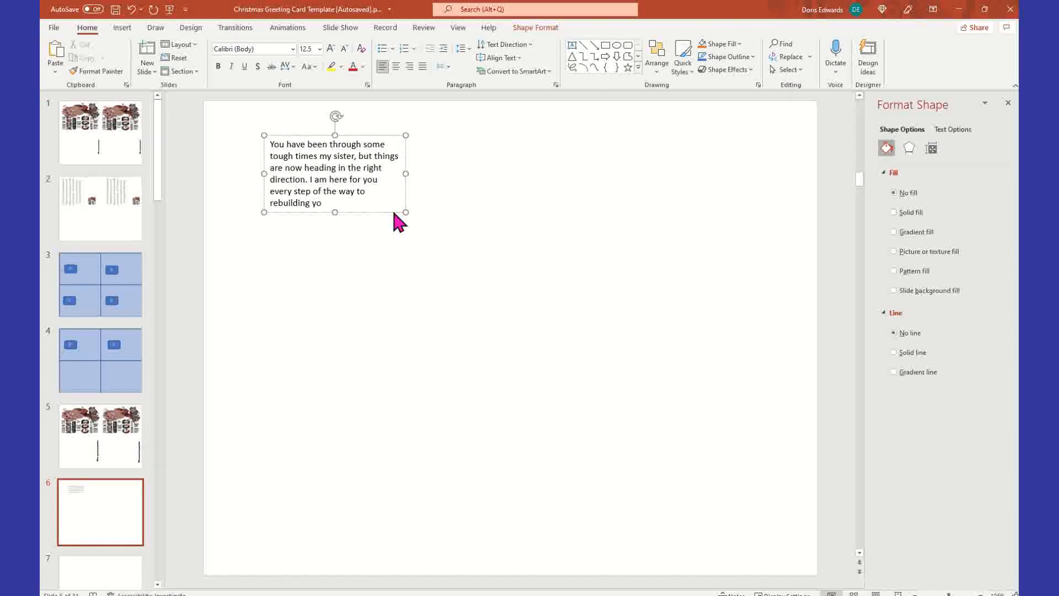
pyautogui.write('ur New Life')
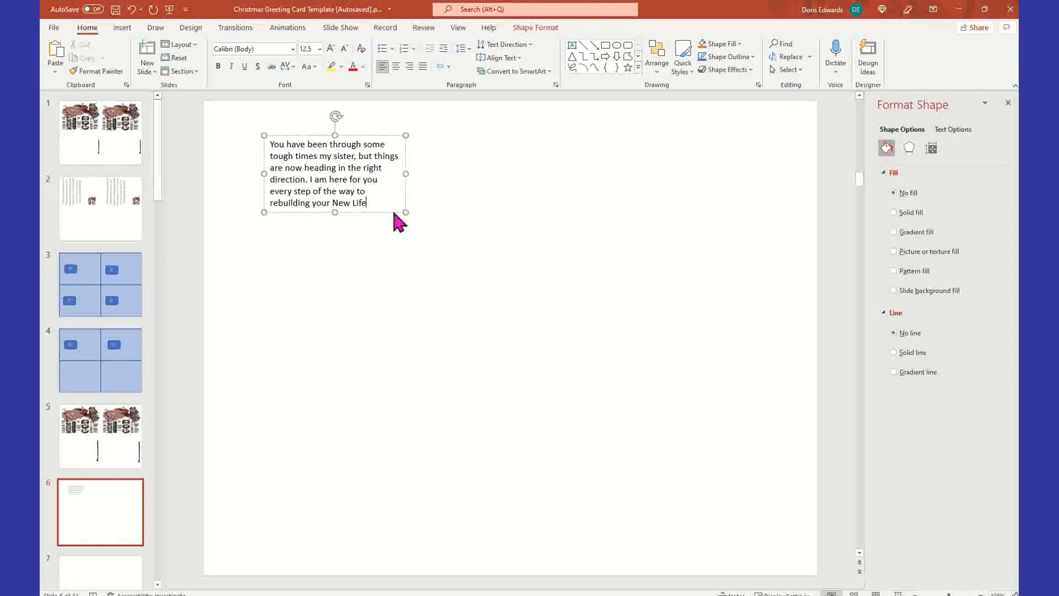
# Replace the closing words "your New Life" with "the New You!" in the card message.
pyautogui.press('BackSpace')
pyautogui.press('BackSpace')
pyautogui.press('BackSpace')
pyautogui.press('BackSpace')
pyautogui.press('BackSpace')
pyautogui.press('BackSpace')
pyautogui.press('BackSpace')
pyautogui.press('BackSpace')
pyautogui.press('BackSpace')
pyautogui.write('the New ')
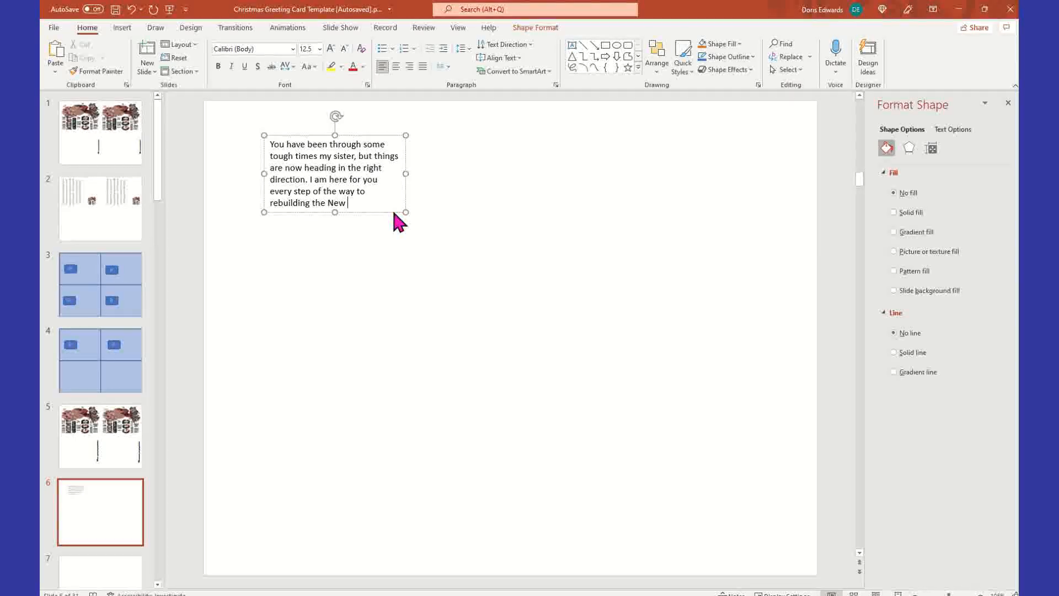
pyautogui.write('You!')
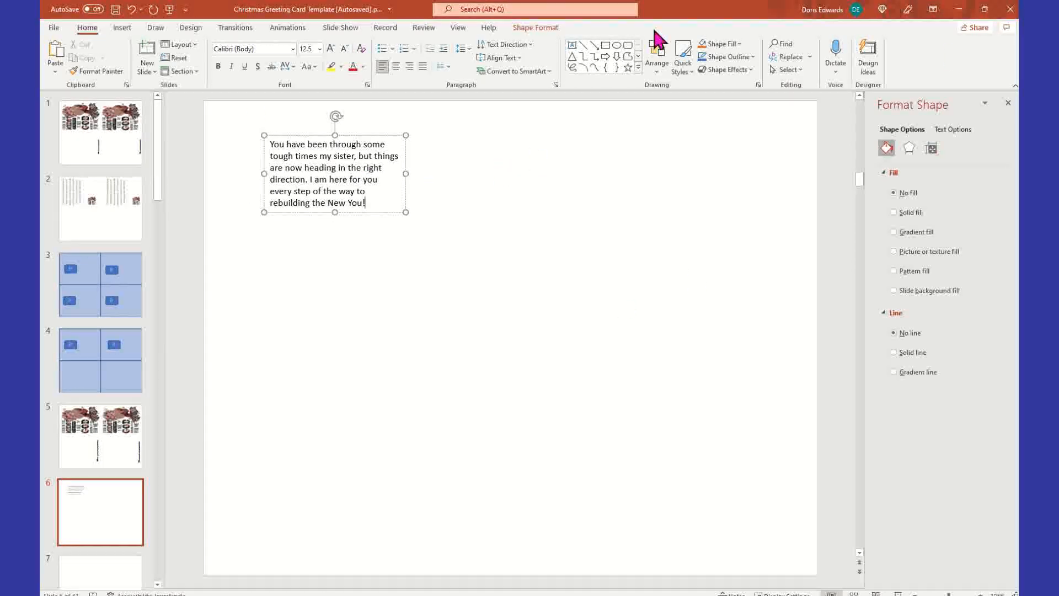
# Rotate the message text box 90° to the left and open its size settings.
pyautogui.click(532, 27)
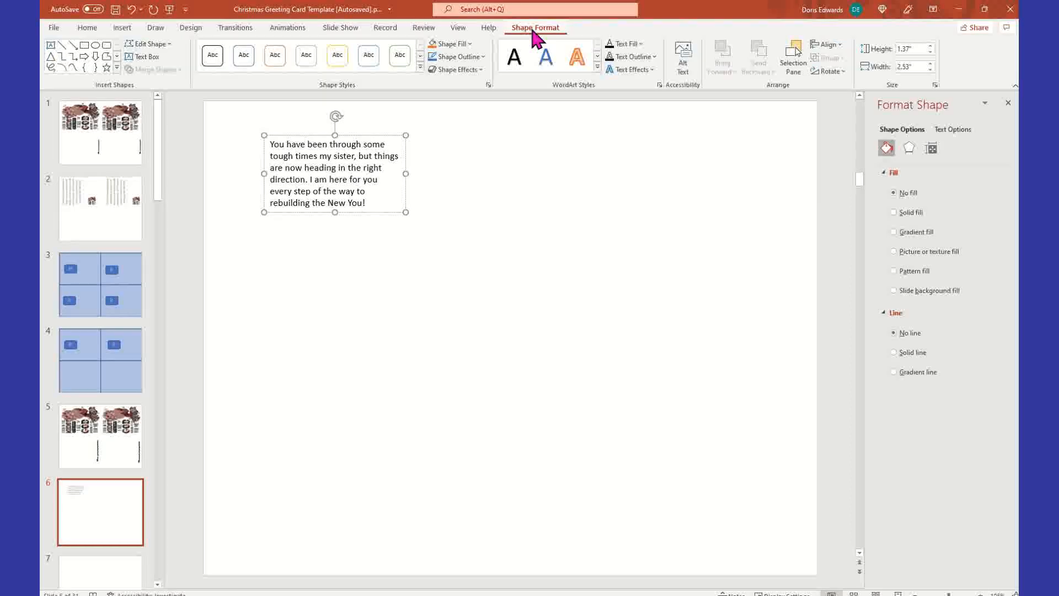
pyautogui.click(842, 71)
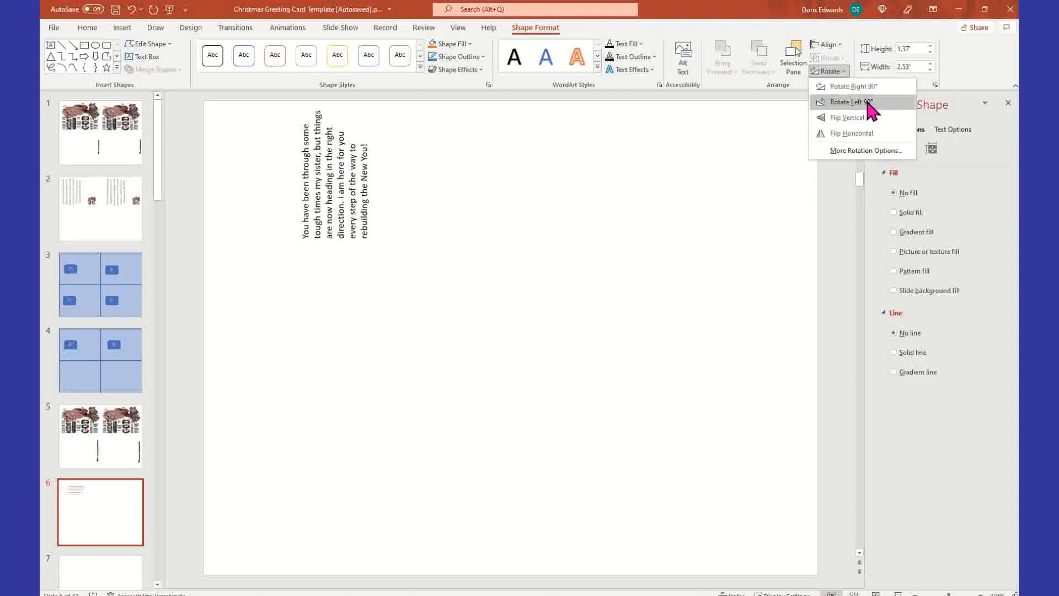
pyautogui.click(867, 102)
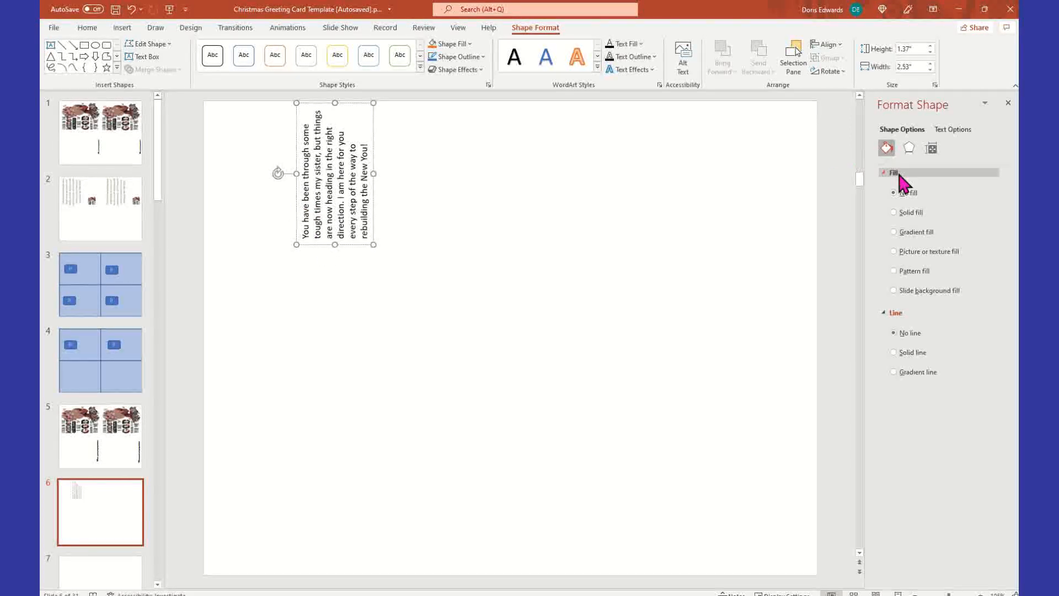
pyautogui.click(910, 149)
pyautogui.click(931, 149)
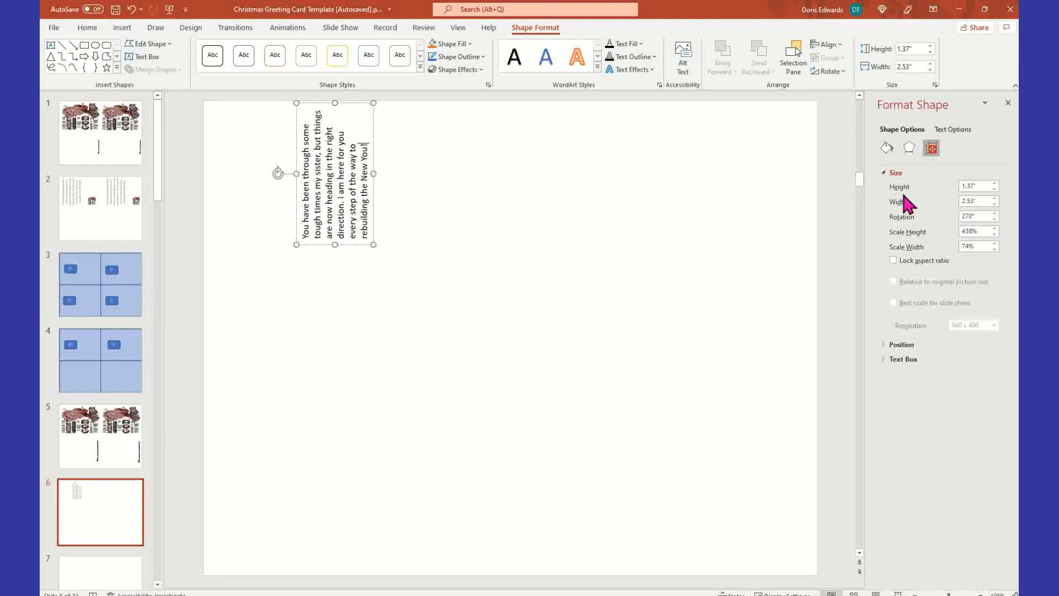
# Set the text box to 4.25" high and 5.5" wide and move it to the slide's upper-left corner.
pyautogui.moveTo(988, 185); pyautogui.dragTo(936, 183)
pyautogui.write('4.25')
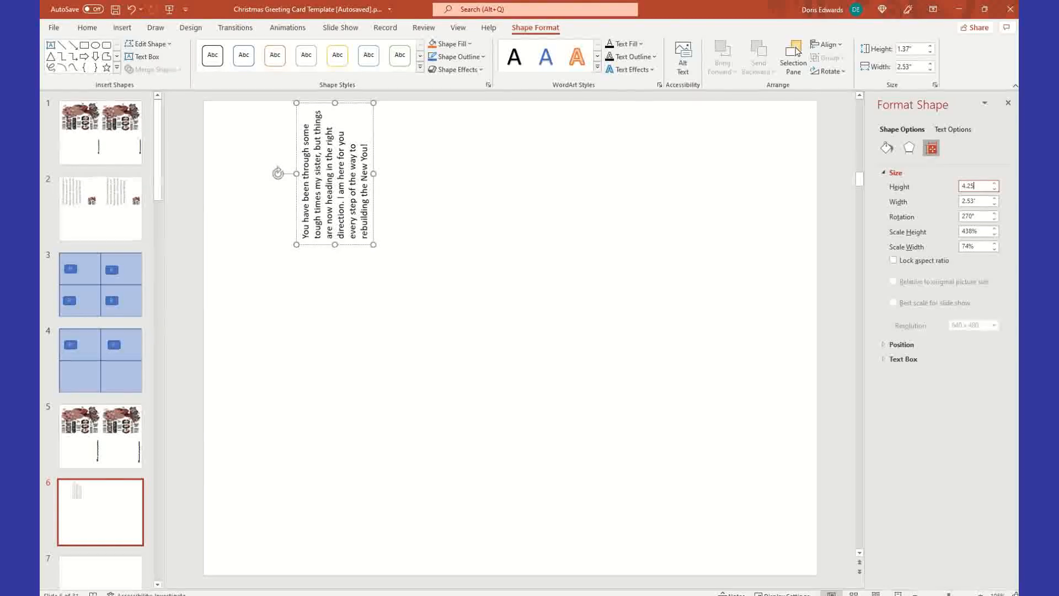
pyautogui.press('Tab')
pyautogui.write('5')
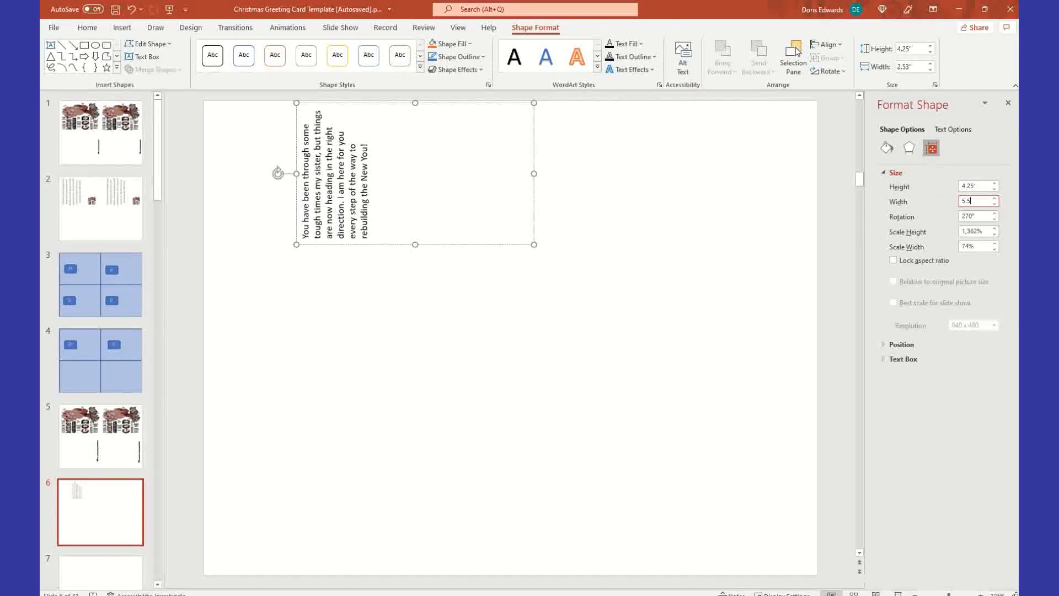
pyautogui.write('.5')
pyautogui.press('Tab')
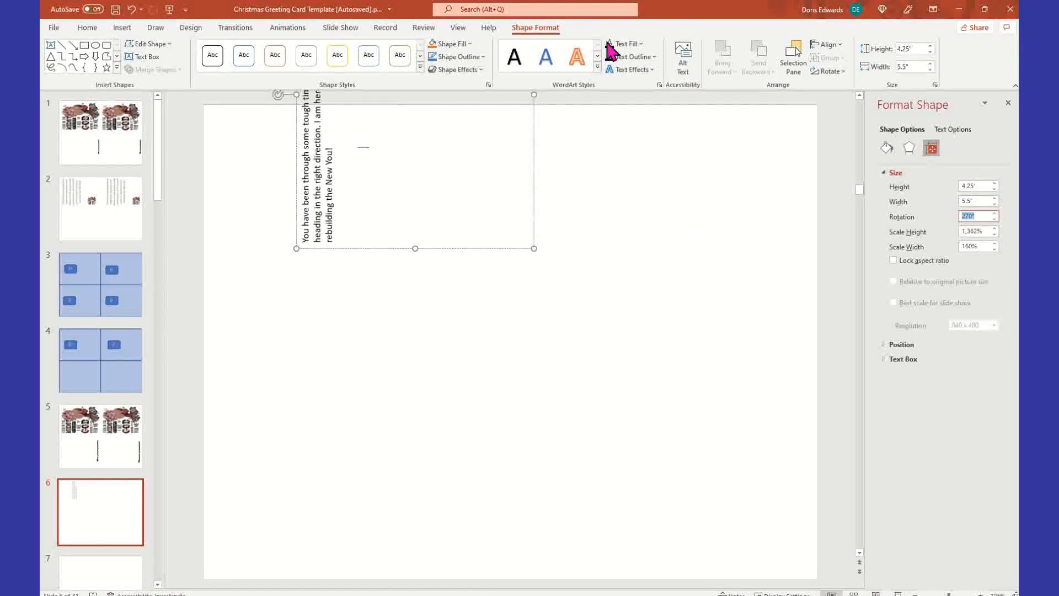
pyautogui.moveTo(436, 244); pyautogui.dragTo(349, 402)
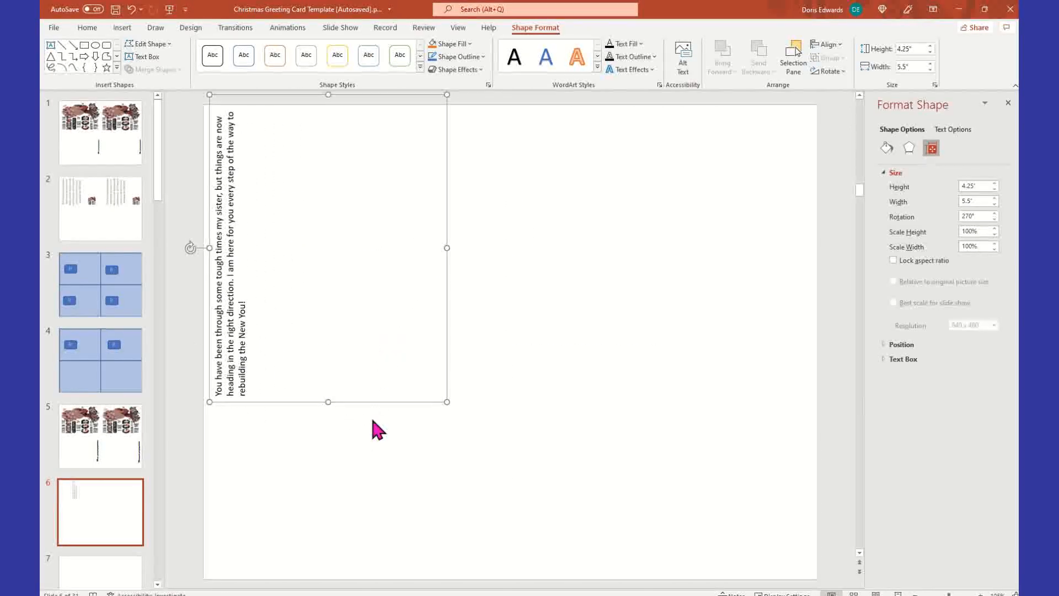
# Change the rotated text box's height to 5.5" and its width to 4.25".
pyautogui.moveTo(983, 185); pyautogui.dragTo(944, 189)
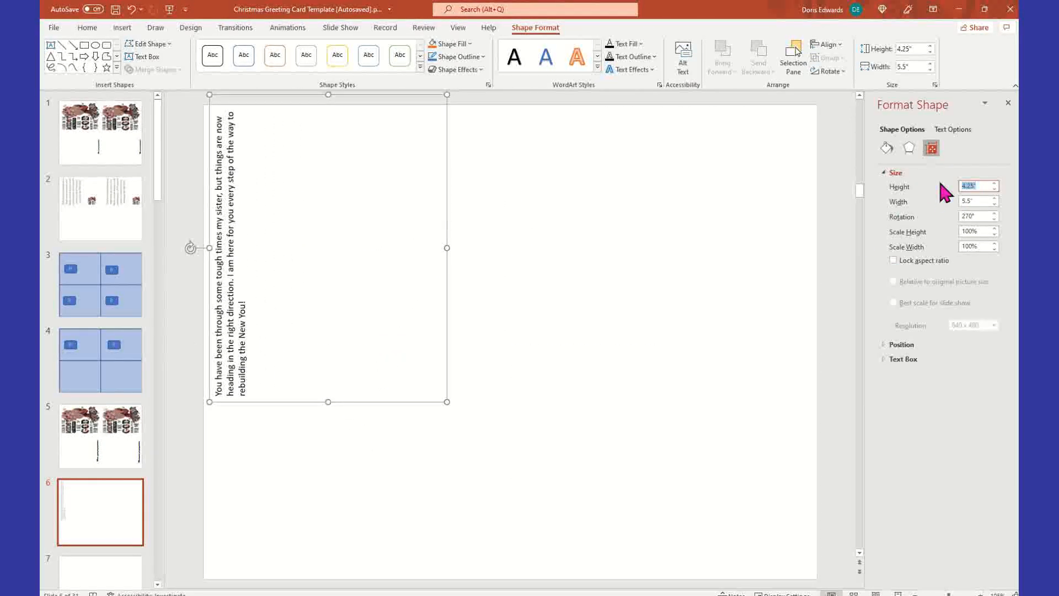
pyautogui.write('5,')
pyautogui.write('5')
pyautogui.press('BackSpace')
pyautogui.press('BackSpace')
pyautogui.write('.5')
pyautogui.press('Tab')
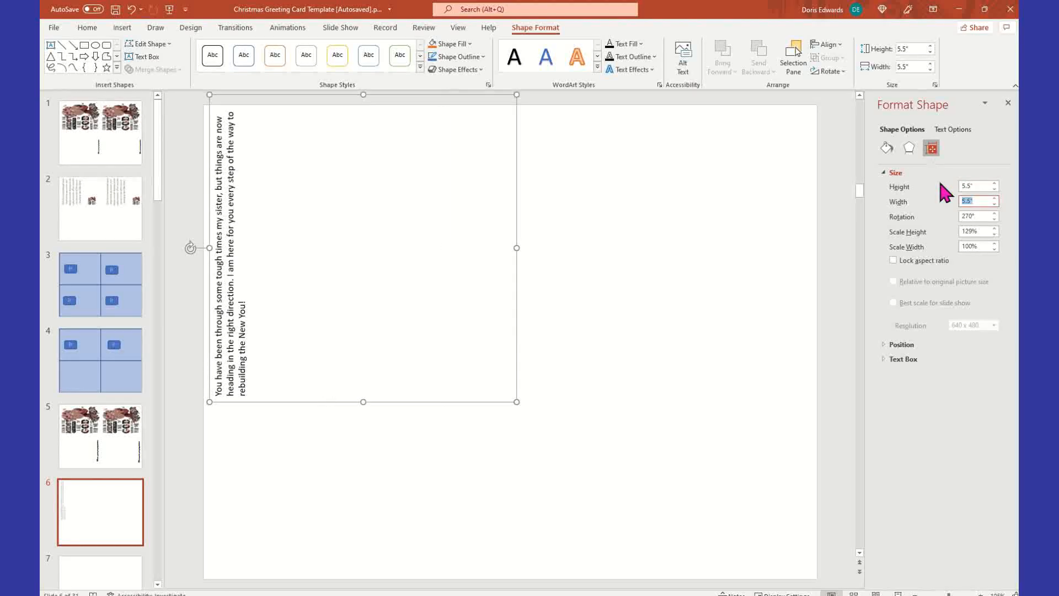
pyautogui.write('4.25')
pyautogui.press('Tab')
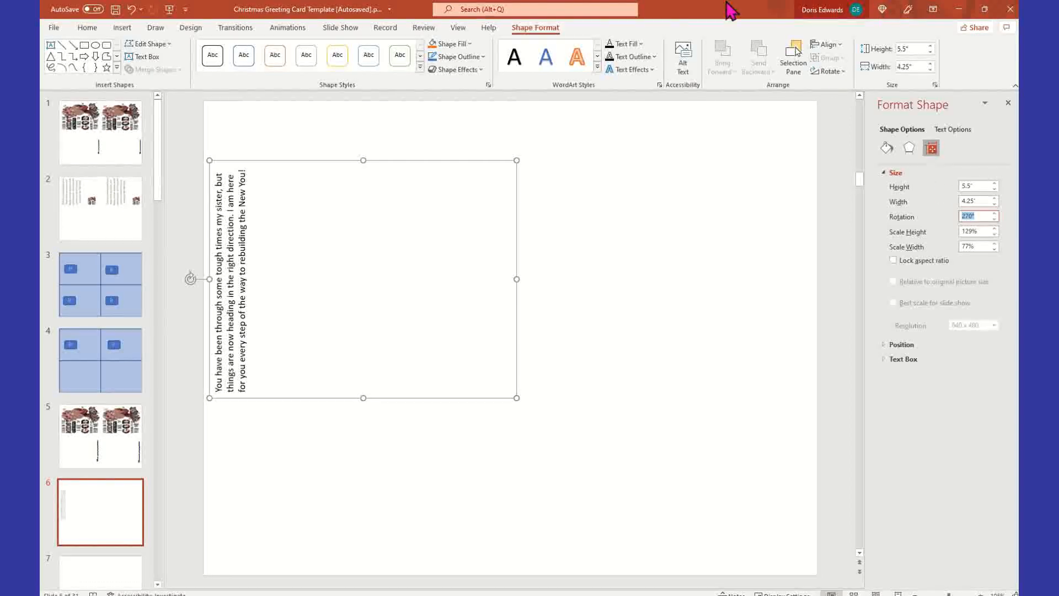
# Move the text box up to the slide's top edge, slightly in from the left edge.
pyautogui.moveTo(469, 165); pyautogui.dragTo(480, 98)
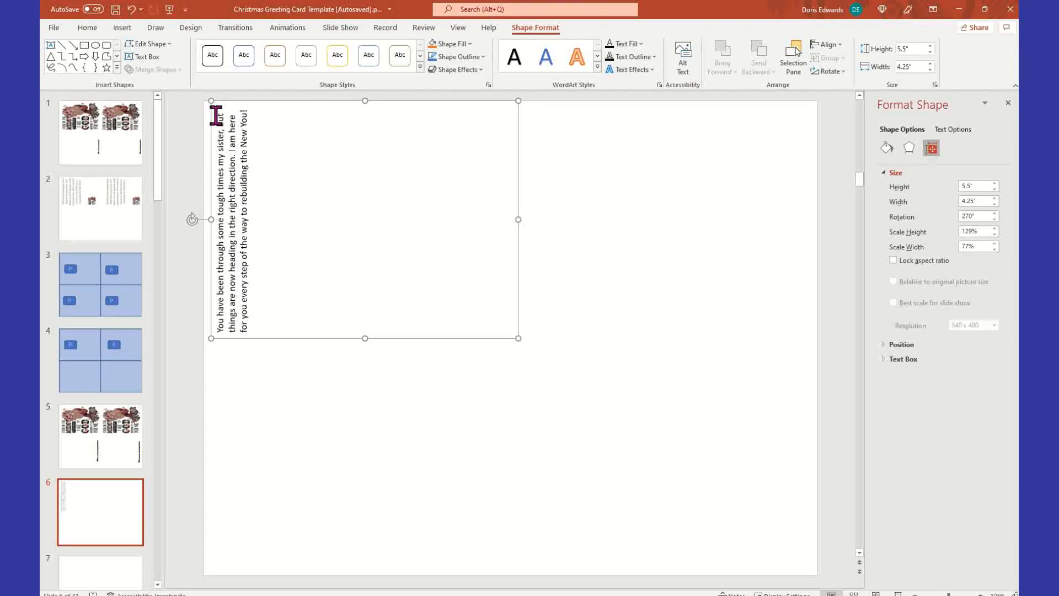
pyautogui.moveTo(219, 118); pyautogui.dragTo(260, 211)
pyautogui.click(276, 295)
pyautogui.moveTo(255, 326); pyautogui.dragTo(197, 172)
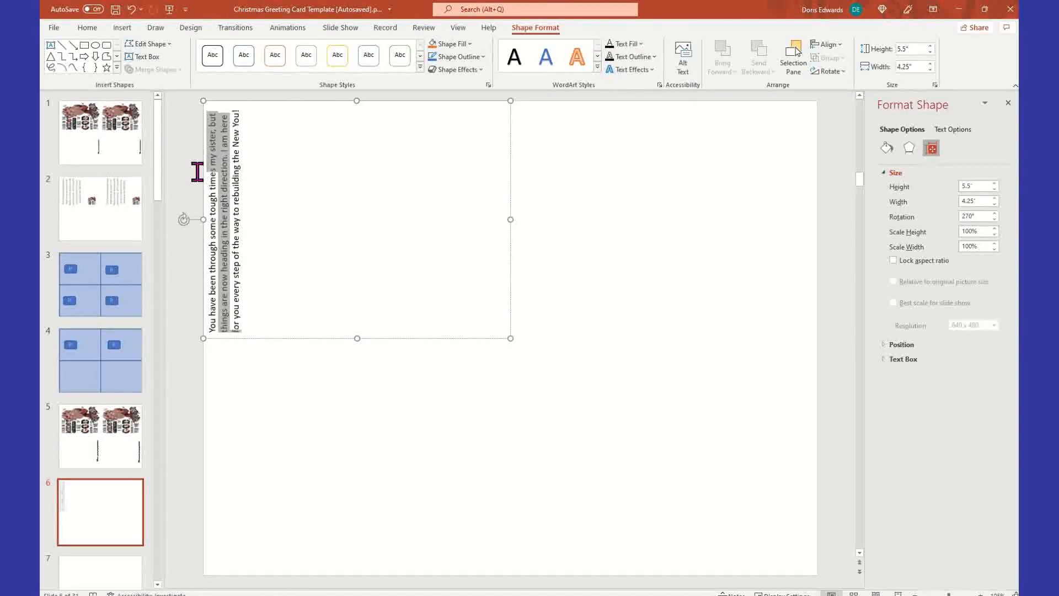
pyautogui.click(240, 326)
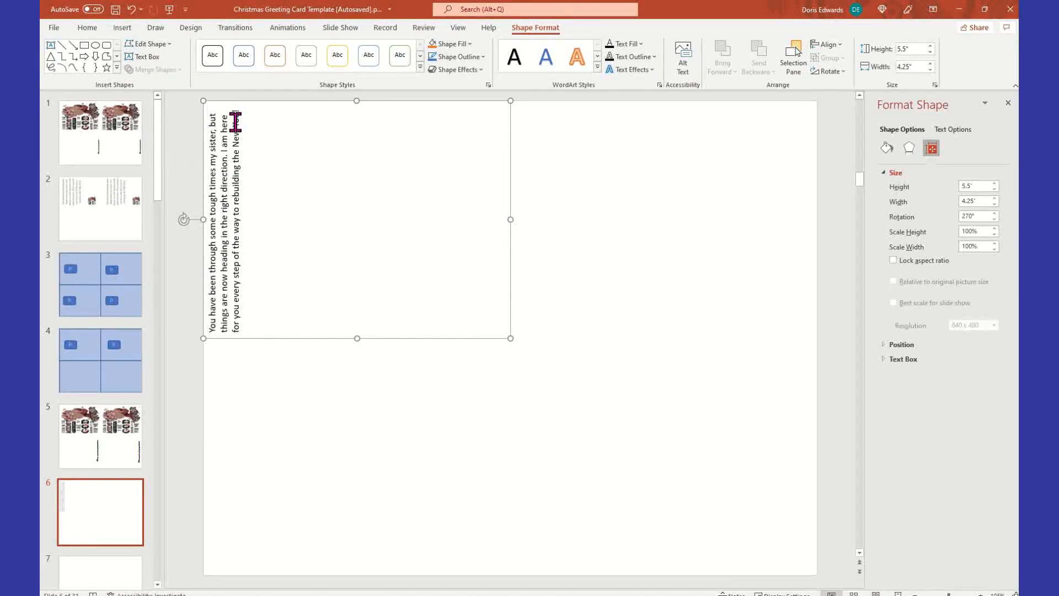
pyautogui.moveTo(249, 103); pyautogui.dragTo(257, 103)
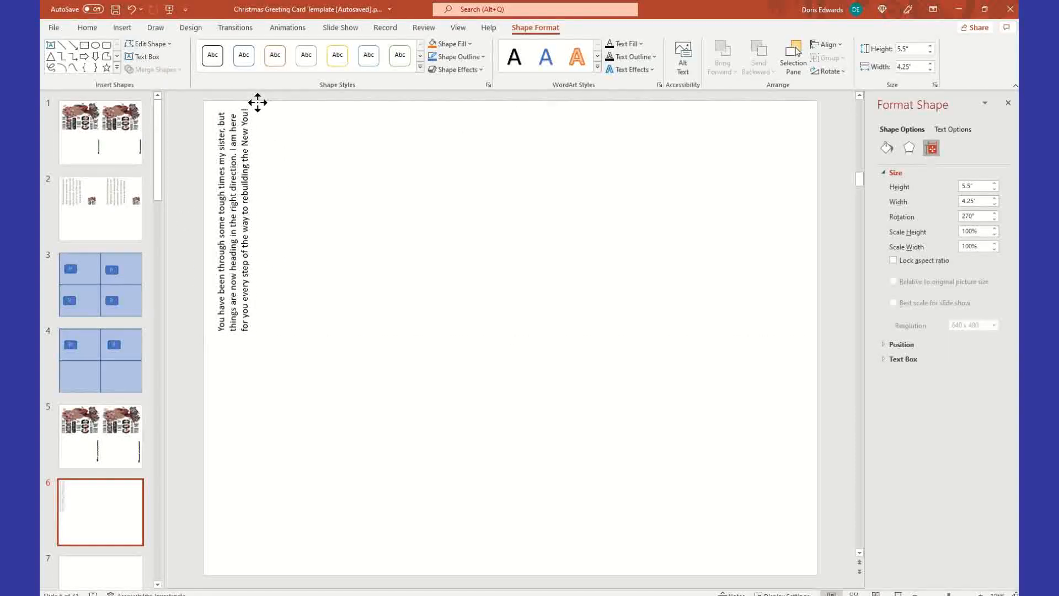
pyautogui.click(252, 101)
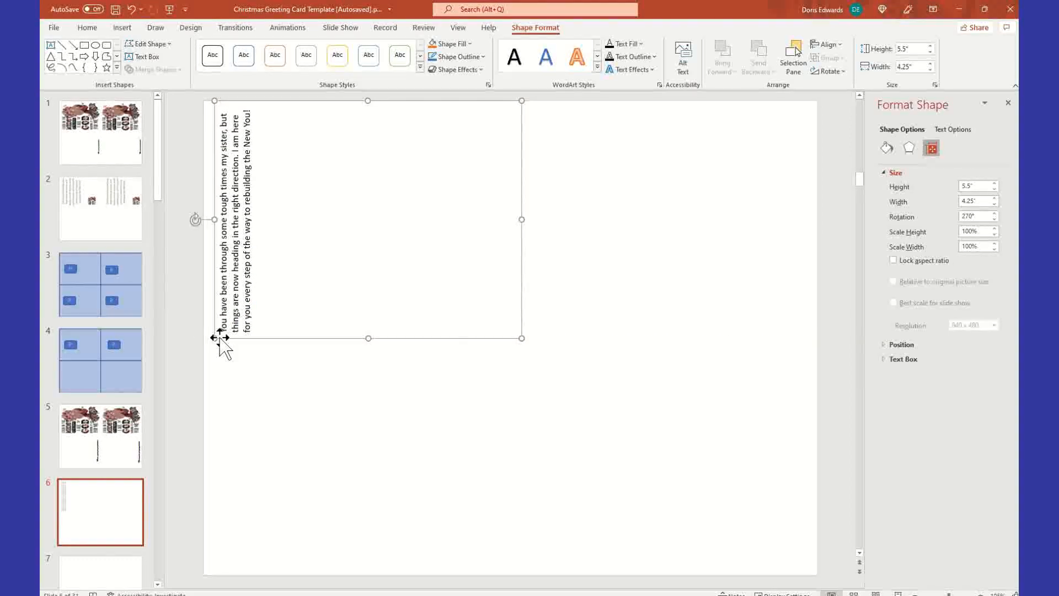
# Set the whole message in the Alex Brush font and make it bold.
pyautogui.moveTo(218, 331); pyautogui.dragTo(266, 120)
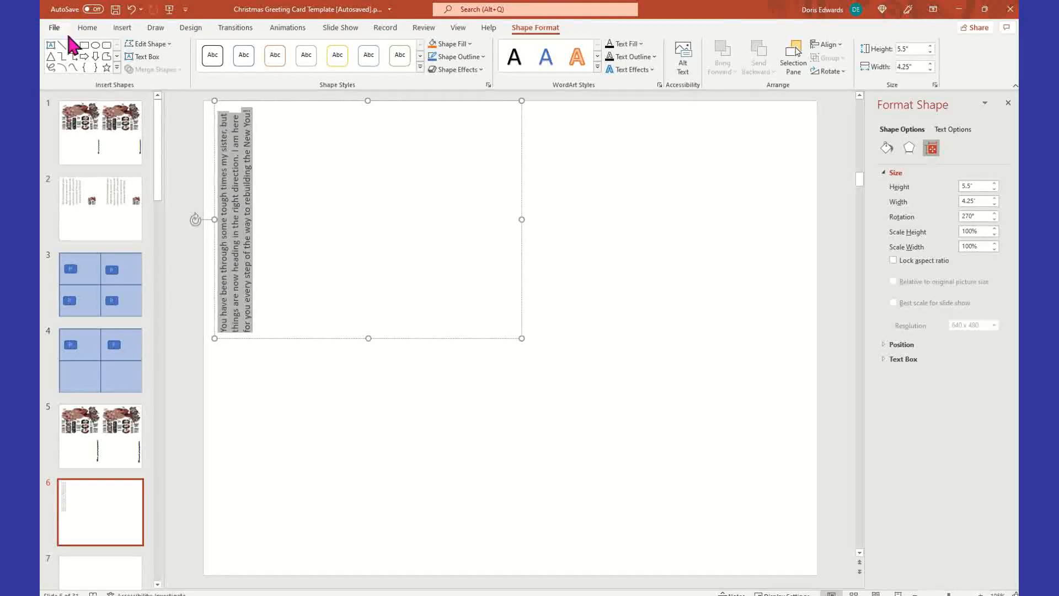
pyautogui.click(88, 29)
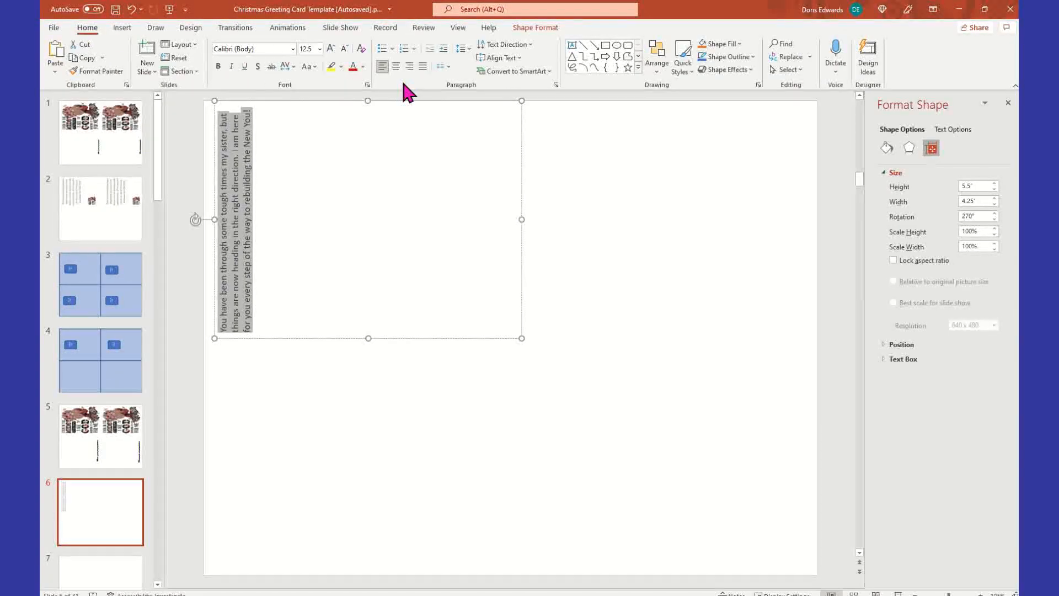
pyautogui.click(292, 48)
pyautogui.click(290, 129)
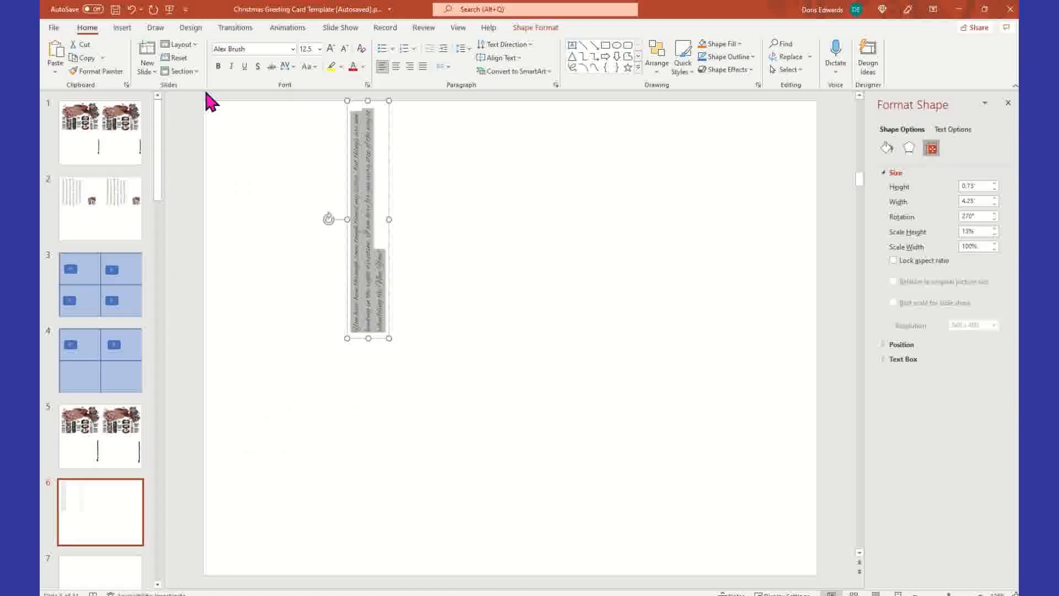
pyautogui.click(218, 62)
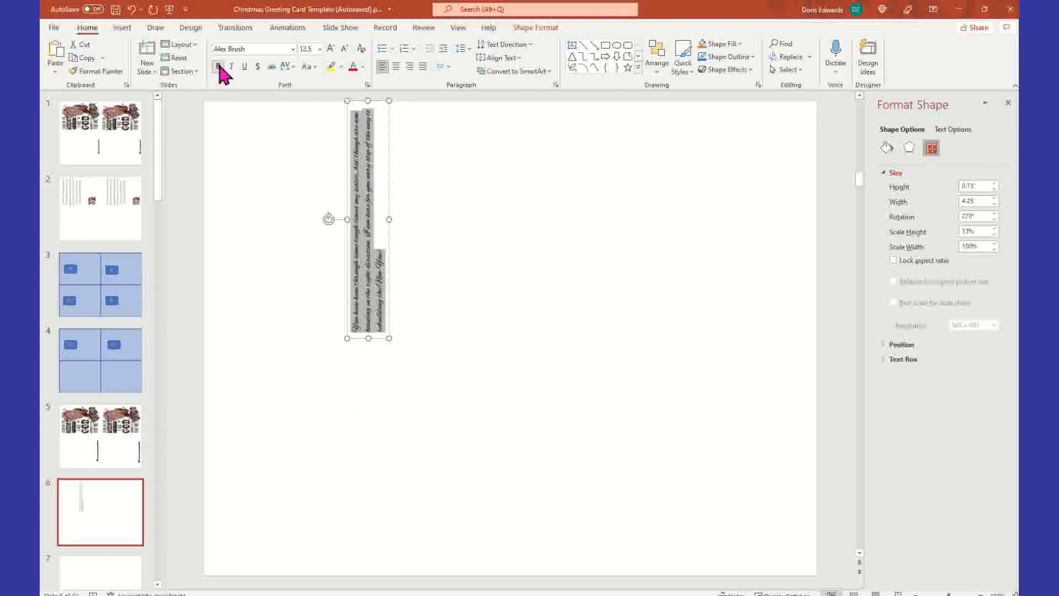
# Enlarge the message text to 28 pt and center its lines in the text box.
pyautogui.click(319, 48)
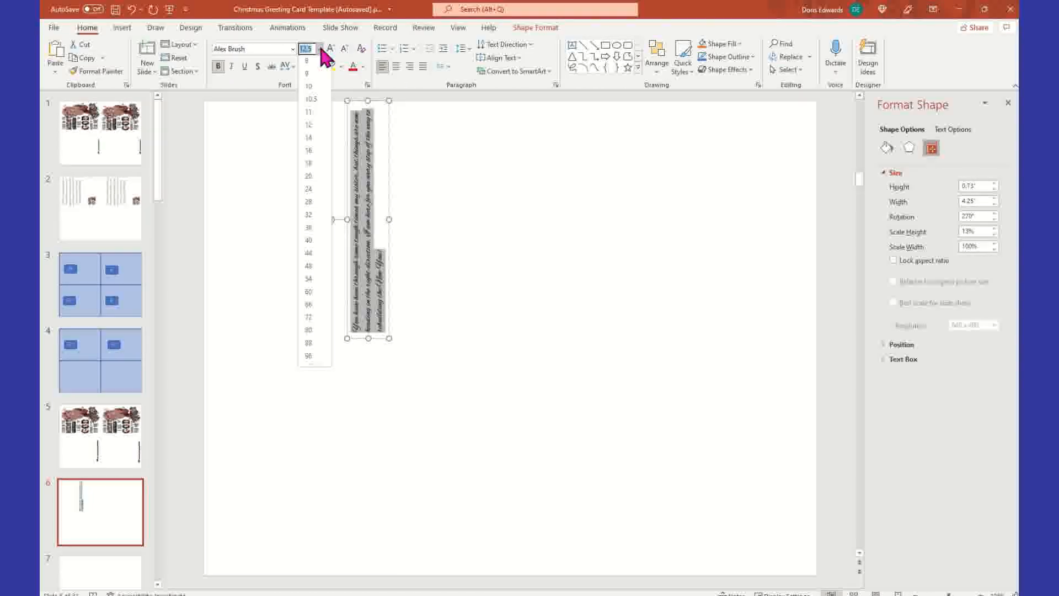
pyautogui.click(315, 207)
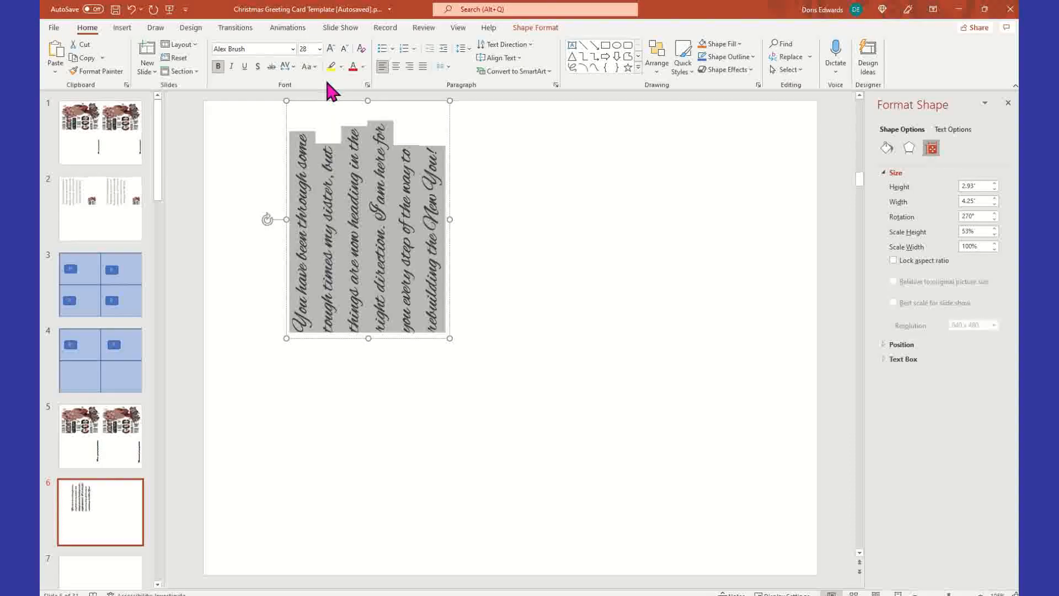
pyautogui.click(398, 69)
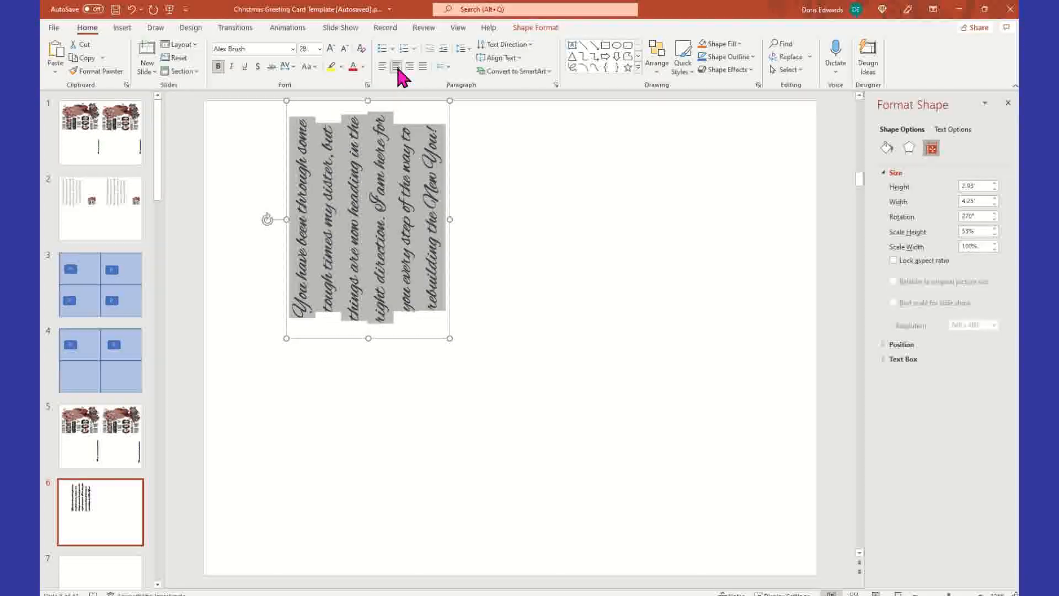
pyautogui.click(450, 116)
pyautogui.moveTo(451, 118); pyautogui.dragTo(451, 118)
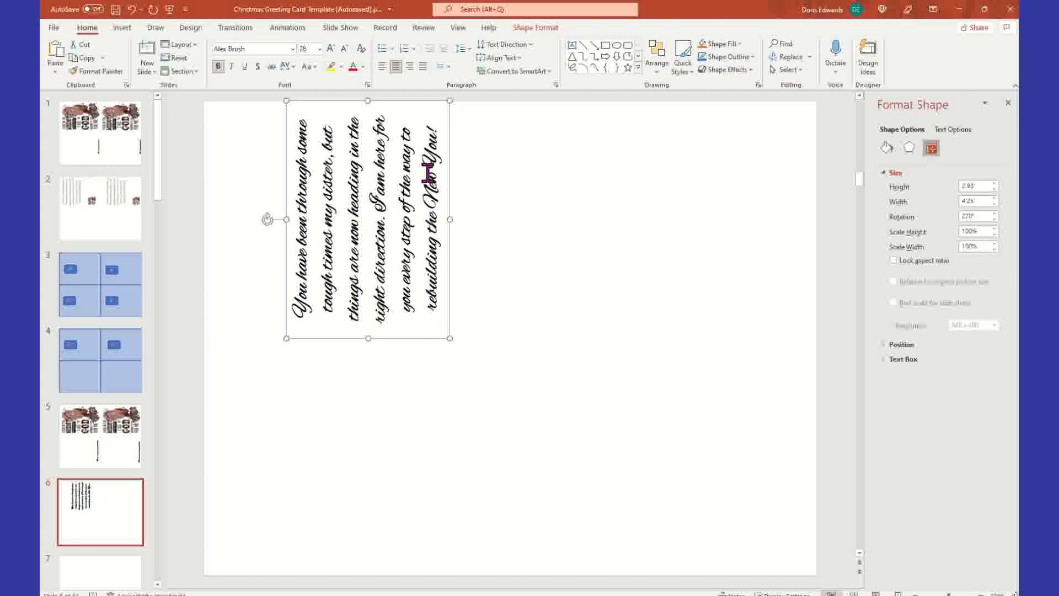
# Move the message text box to the left edge of the upper-left card section, aligned with the slide's top.
pyautogui.moveTo(287, 261); pyautogui.dragTo(216, 250)
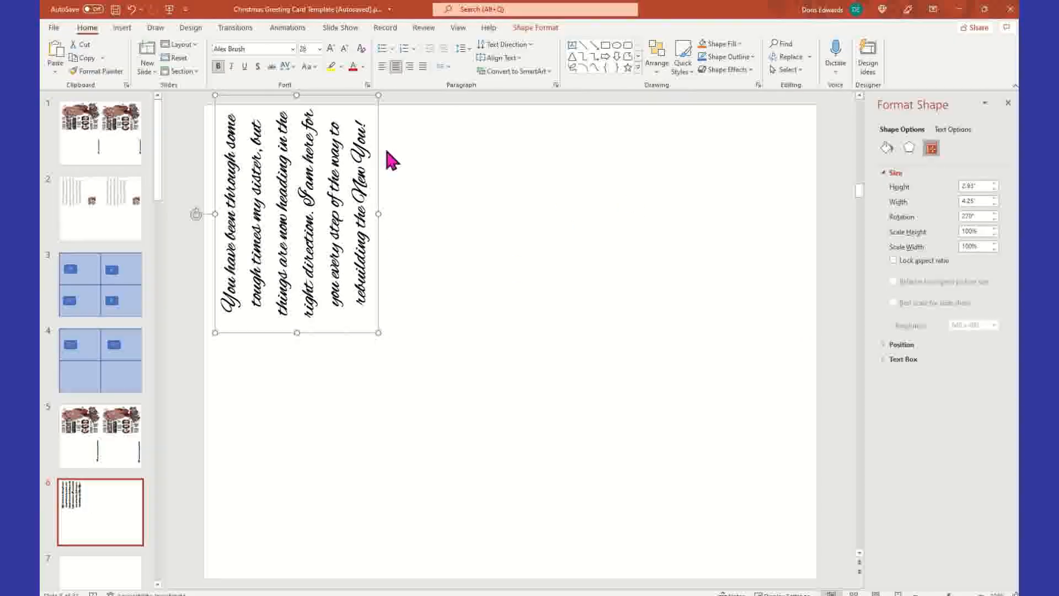
pyautogui.moveTo(335, 334); pyautogui.dragTo(333, 343)
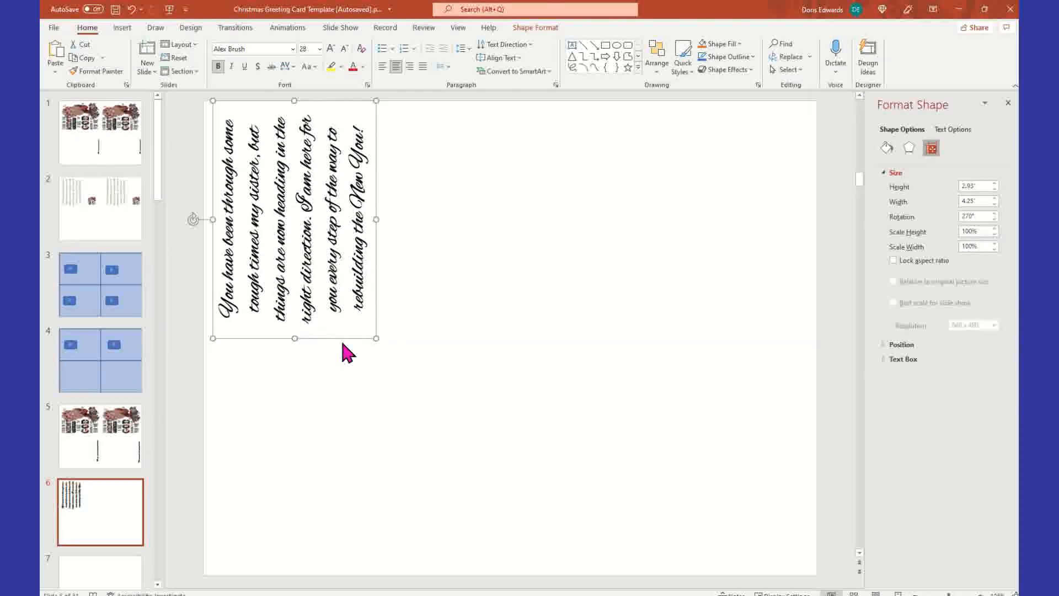
pyautogui.click(403, 190)
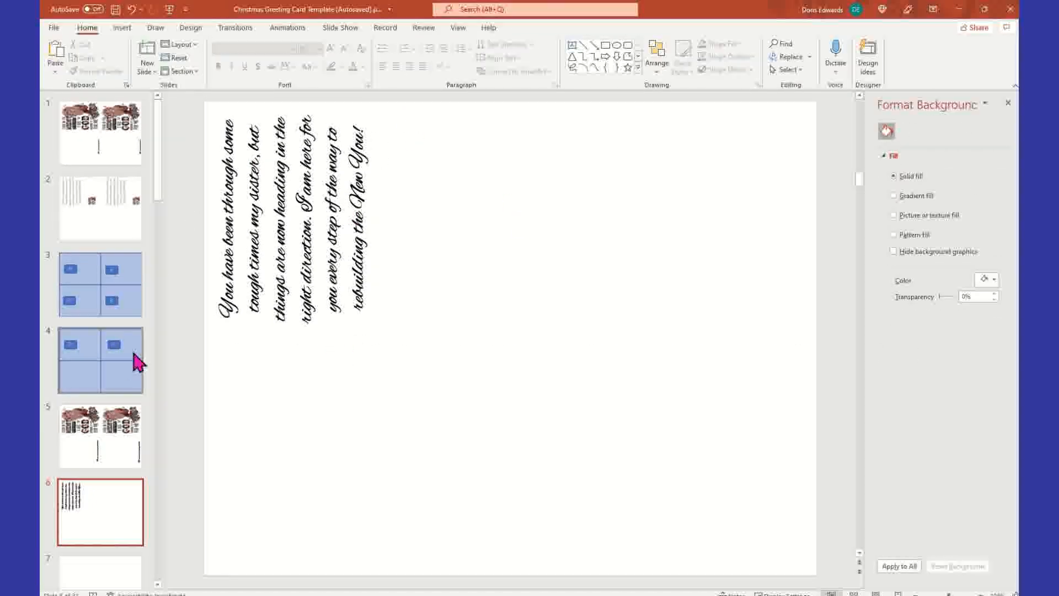
# Copy the left card picture from slide 5 and paste it onto slide 6.
pyautogui.click(108, 434)
pyautogui.click(409, 197)
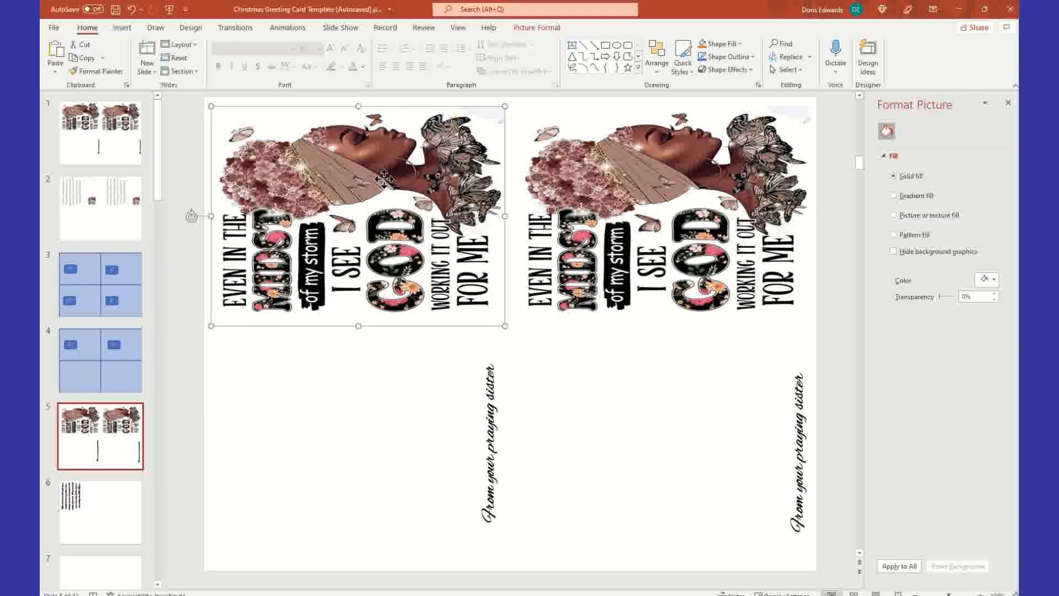
pyautogui.rightClick(382, 177)
pyautogui.click(421, 203)
pyautogui.click(133, 488)
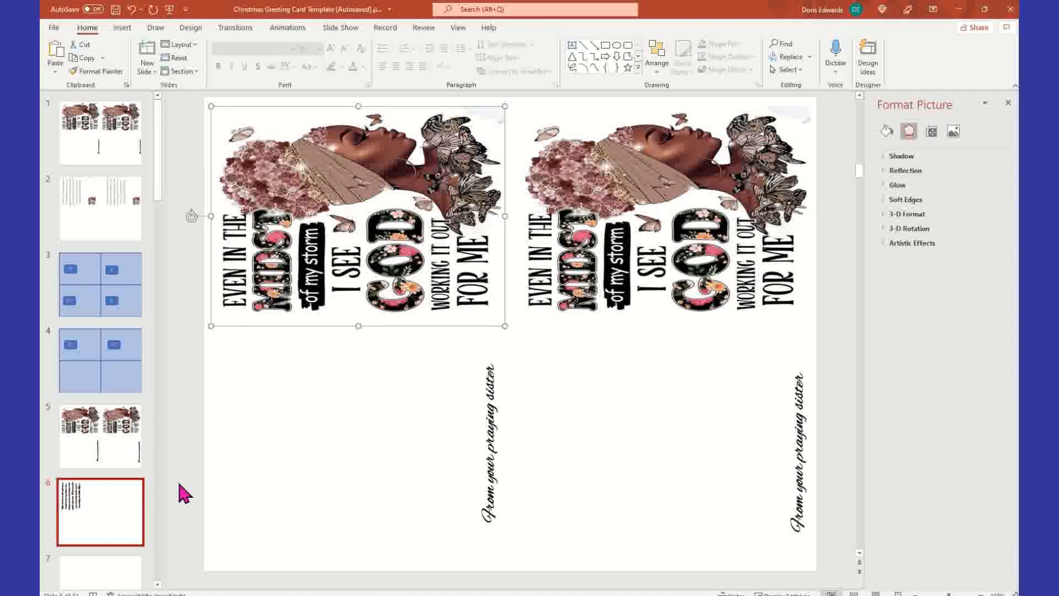
pyautogui.rightClick(493, 192)
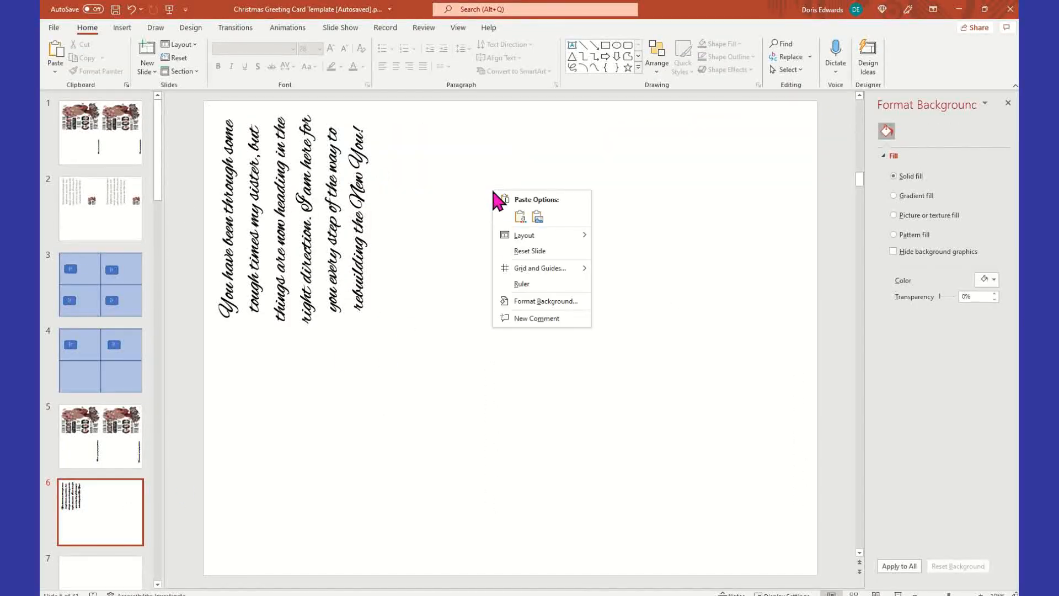
pyautogui.click(519, 217)
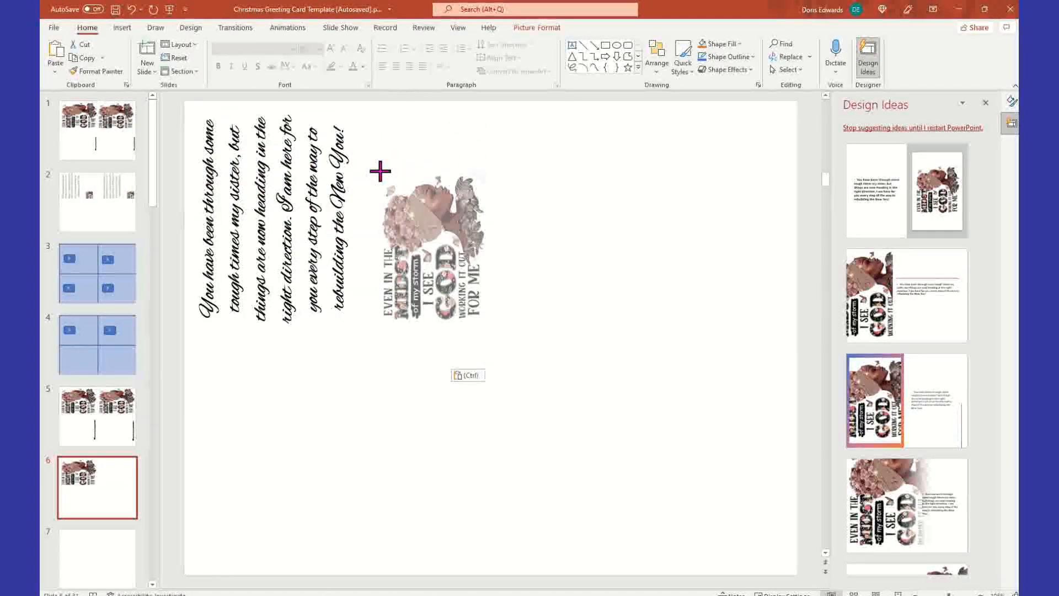
# Shrink the pasted picture to a small image and place it beside the message's last line.
pyautogui.click(380, 169)
pyautogui.moveTo(488, 165); pyautogui.dragTo(458, 260)
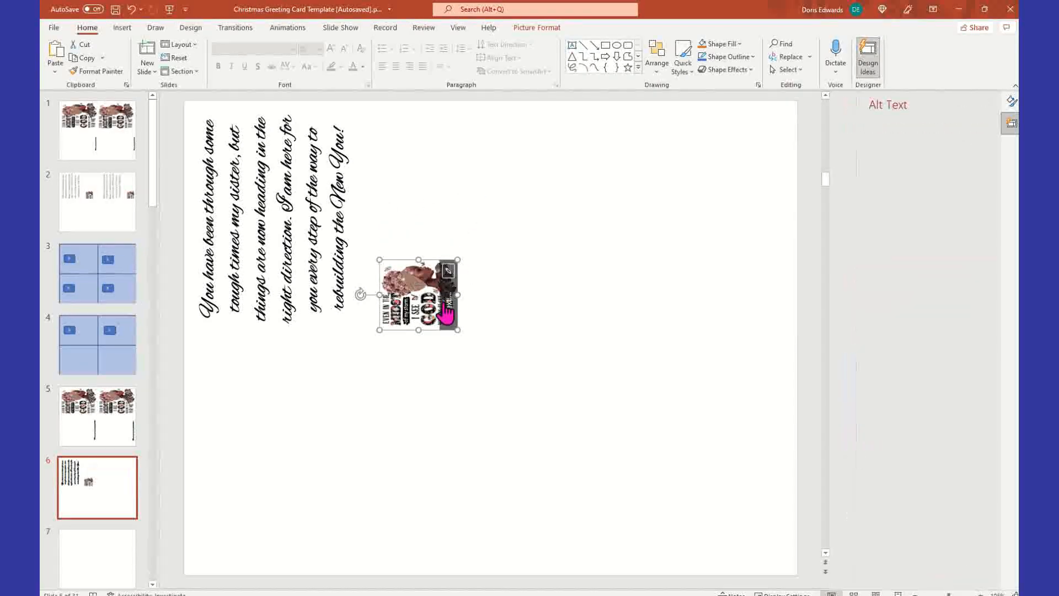
pyautogui.moveTo(434, 304); pyautogui.dragTo(421, 292)
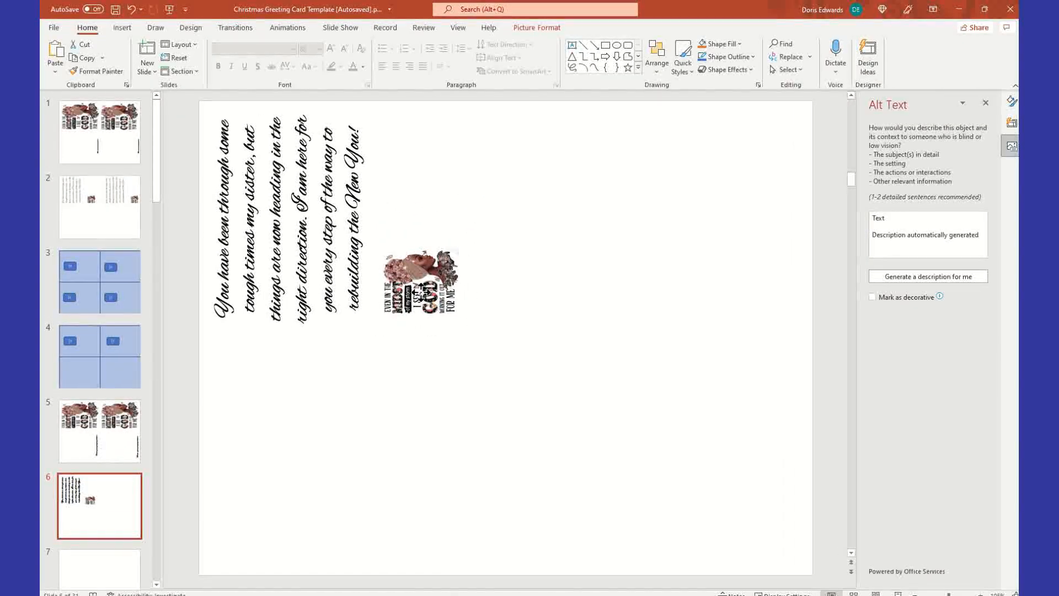
pyautogui.click(427, 436)
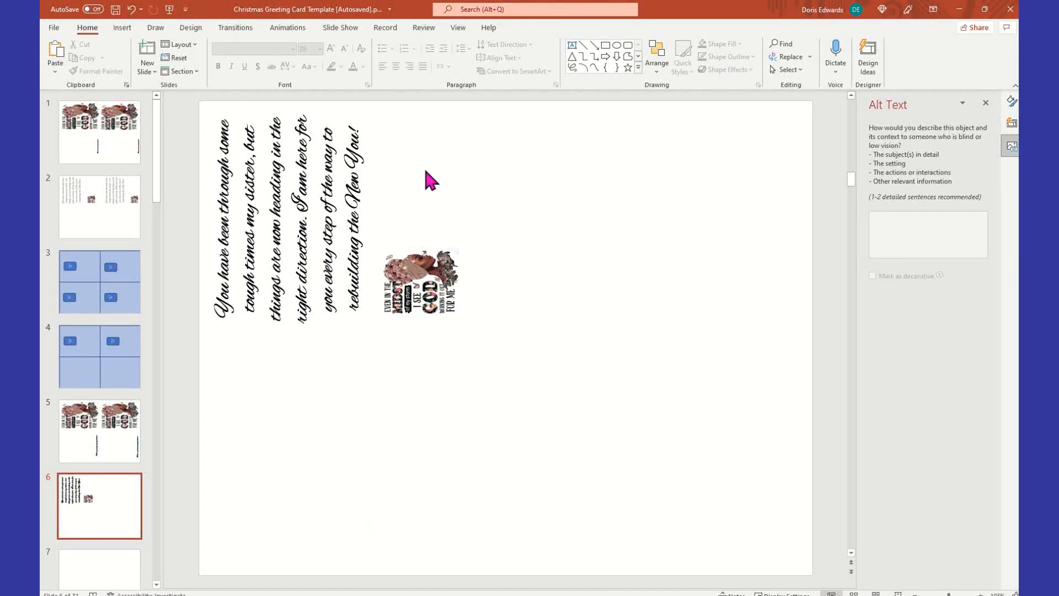
# Duplicate the message text box and small picture together and place the copies at the same height in the upper-right card section.
pyautogui.click(275, 138)
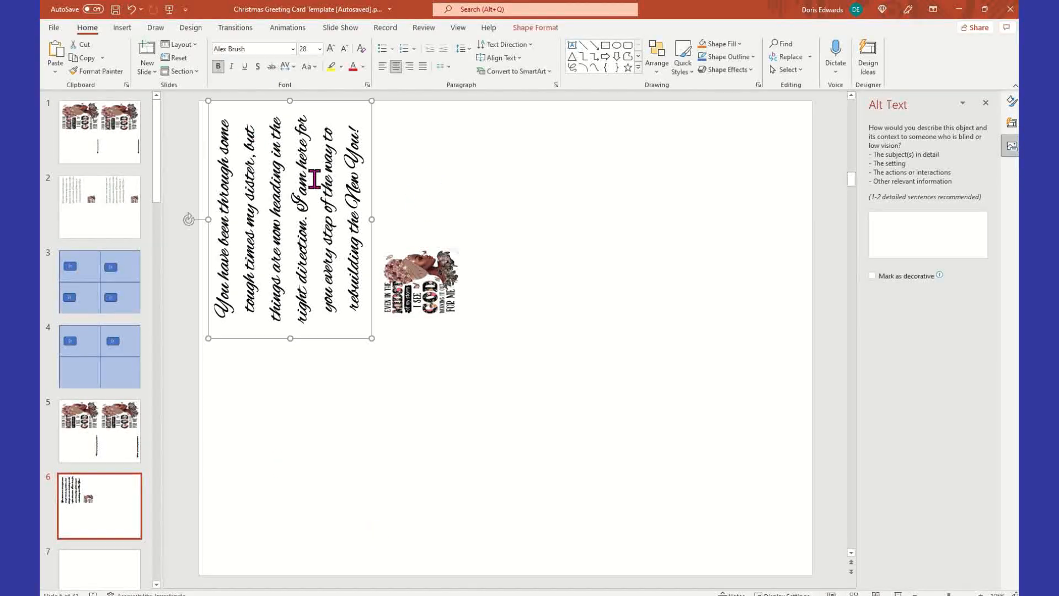
pyautogui.keyDown('shift'); pyautogui.click(430, 303); pyautogui.keyUp('shift')
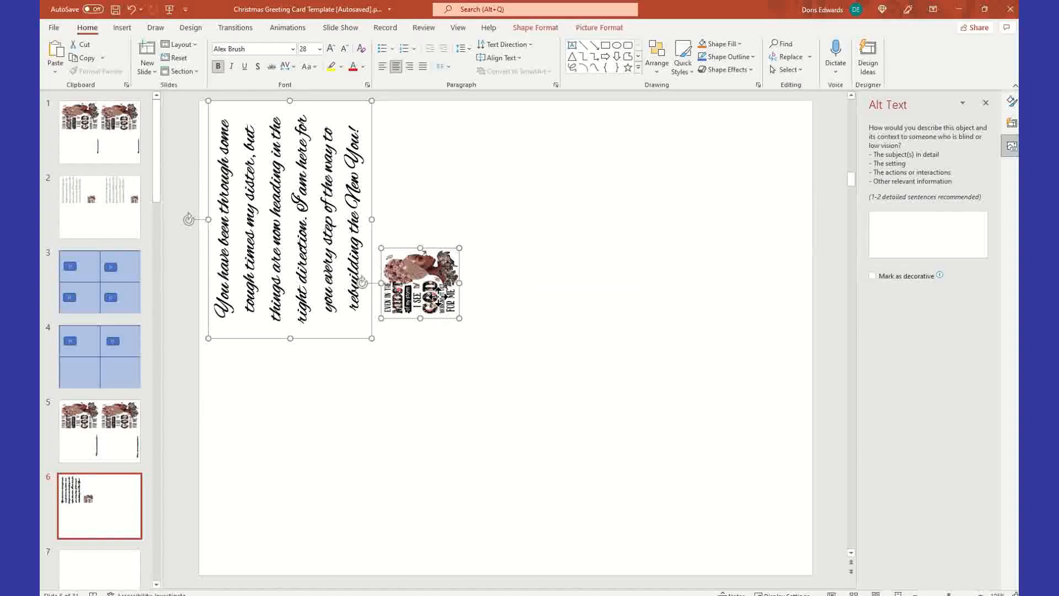
pyautogui.rightClick(440, 297)
pyautogui.click(480, 331)
pyautogui.rightClick(548, 299)
pyautogui.click(545, 330)
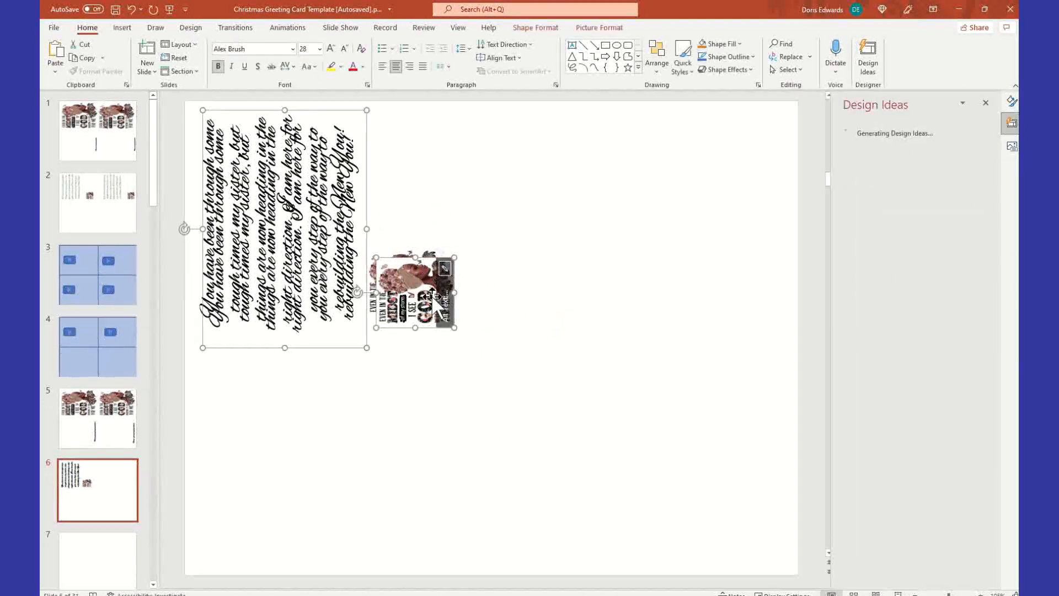
pyautogui.moveTo(425, 278); pyautogui.dragTo(752, 269)
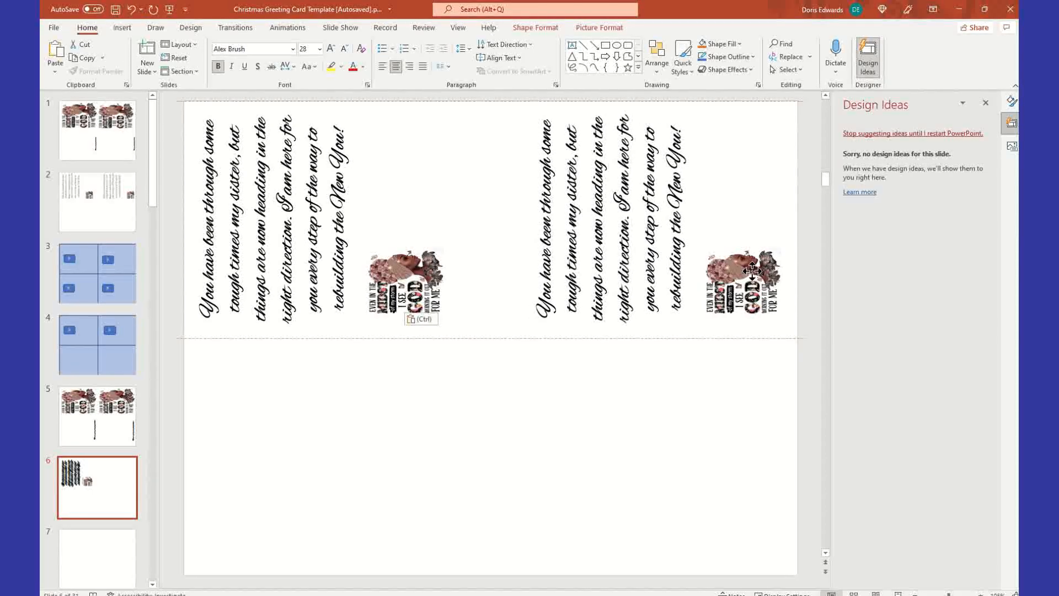
pyautogui.click(677, 442)
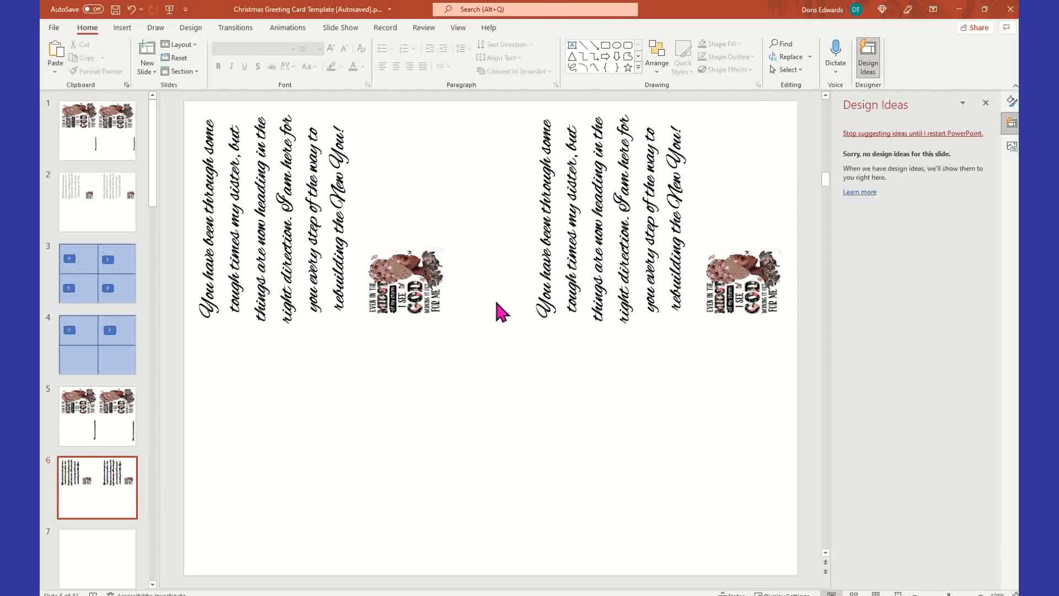
# Compare the card's outside layout on slide 5 with its inside layout on slide 6.
pyautogui.click(114, 435)
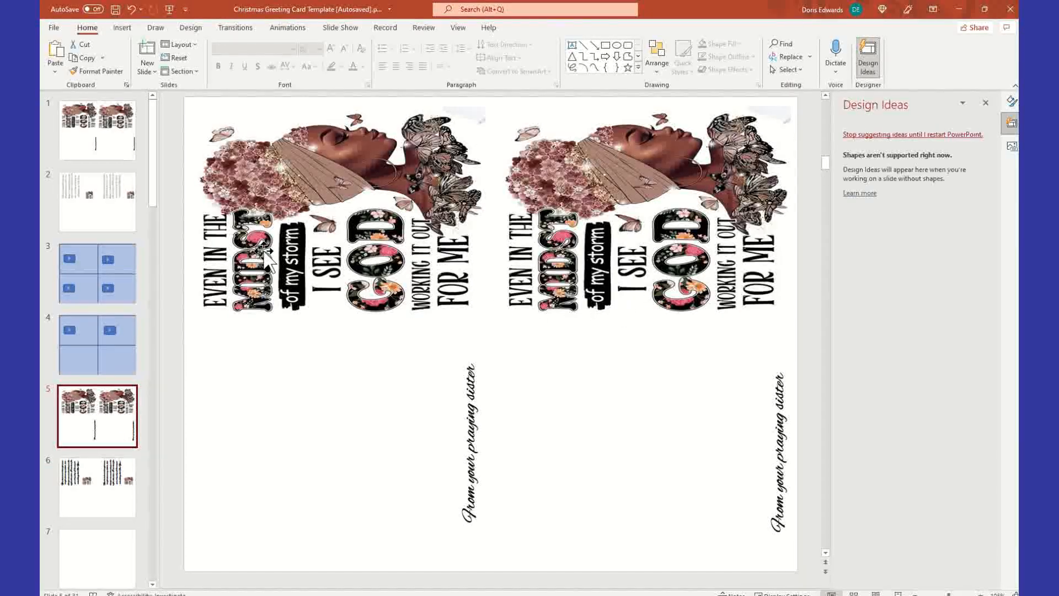
pyautogui.click(353, 203)
pyautogui.click(433, 470)
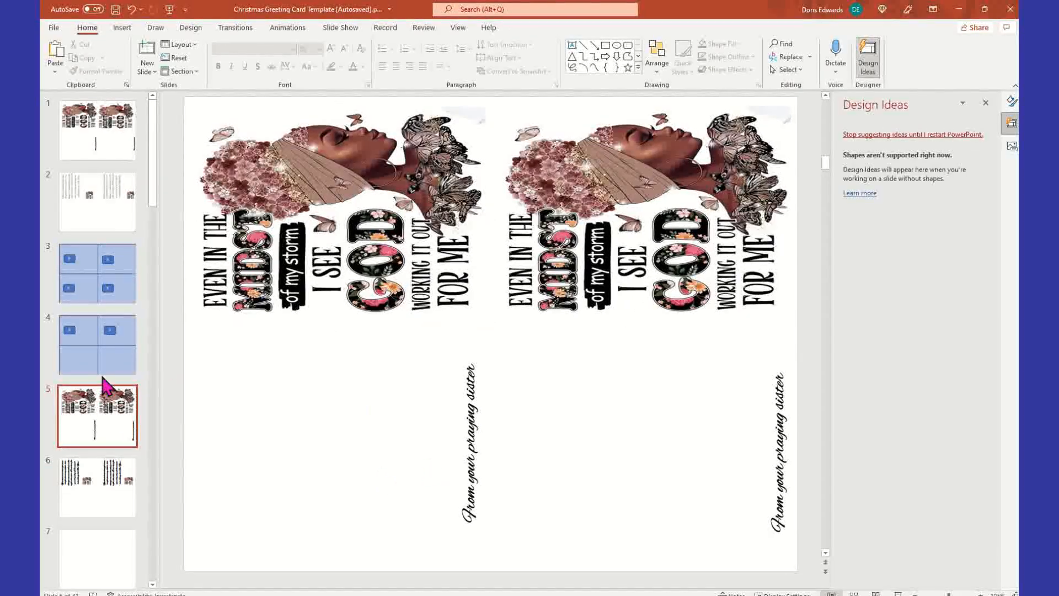
pyautogui.click(102, 508)
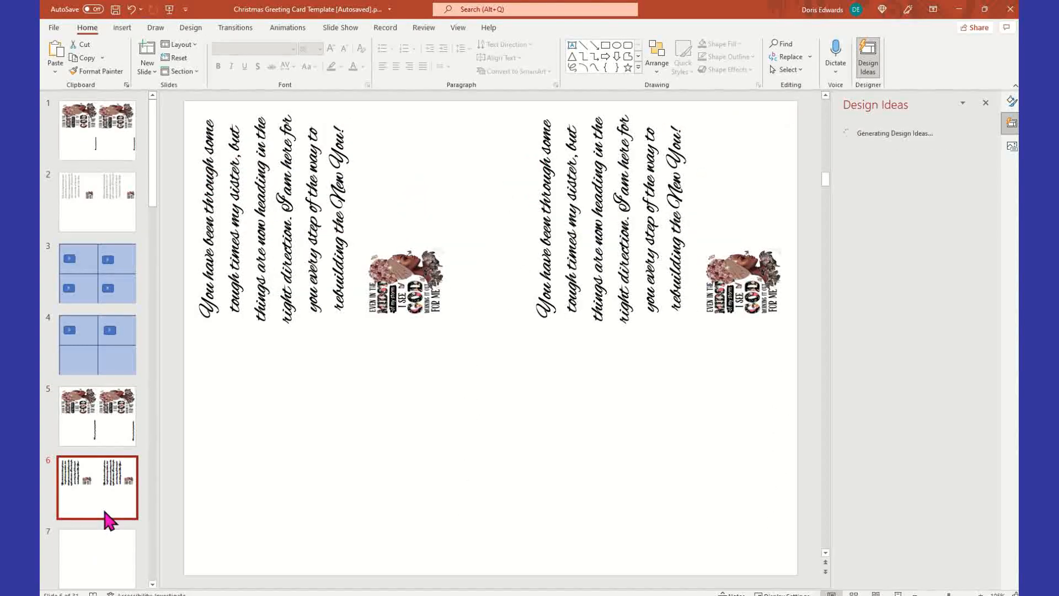
pyautogui.click(116, 422)
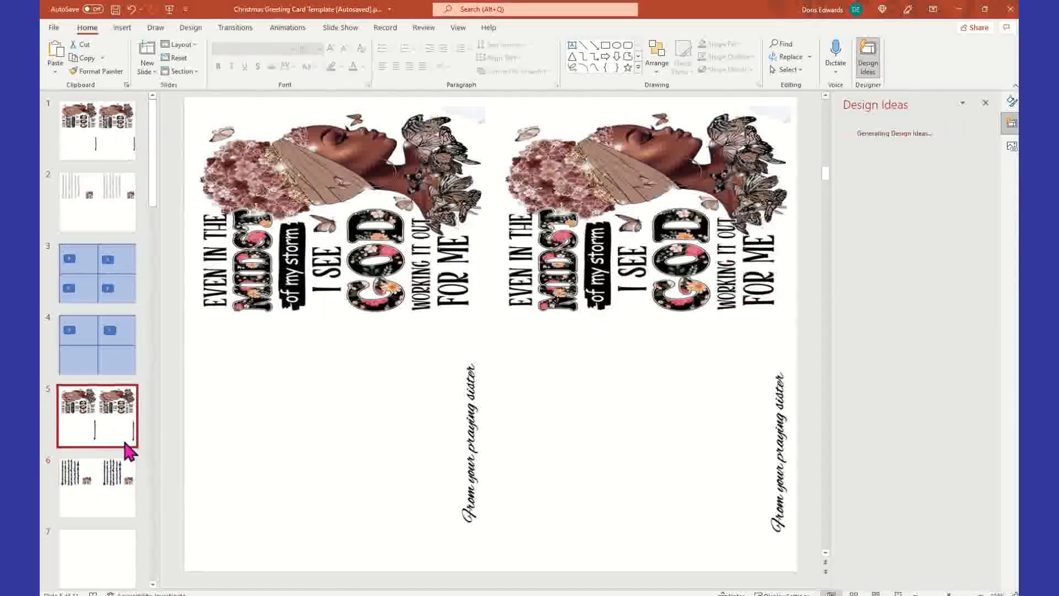
pyautogui.click(123, 493)
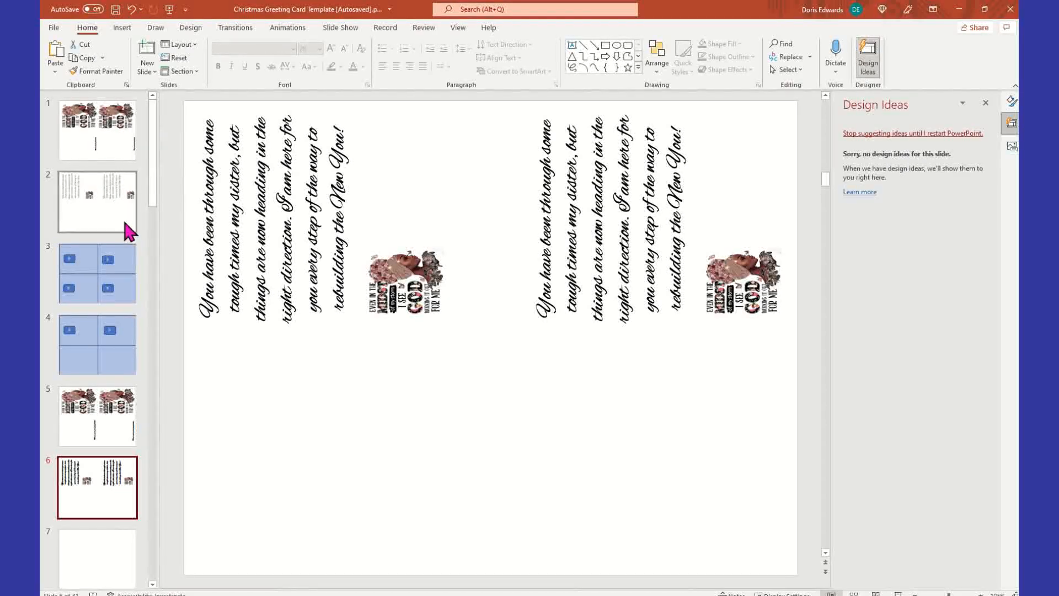
# Check the size of the upper-left card section on template slide 4.
pyautogui.click(127, 279)
pyautogui.click(121, 356)
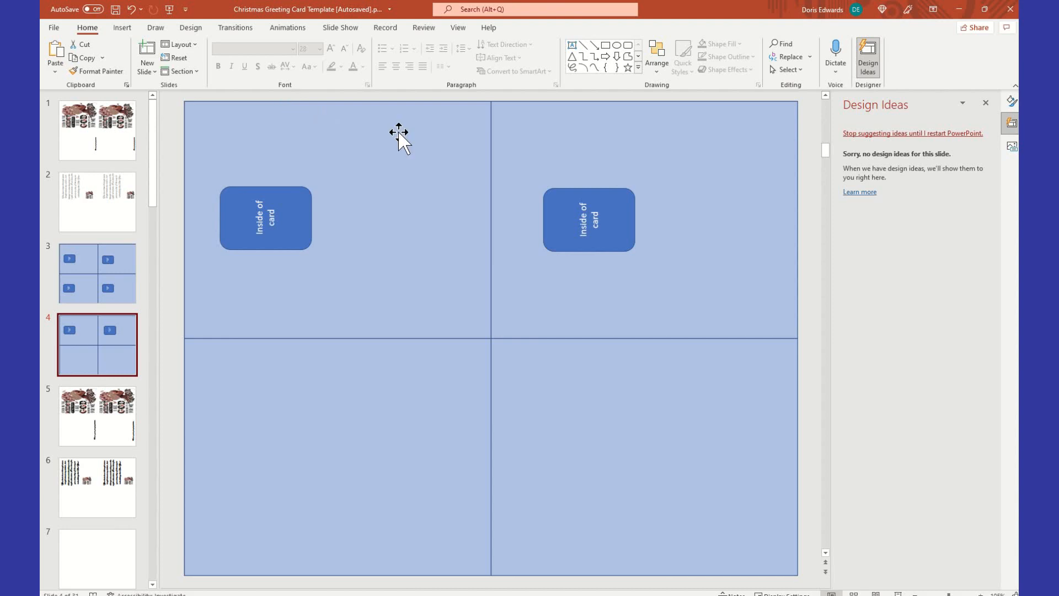
pyautogui.click(373, 109)
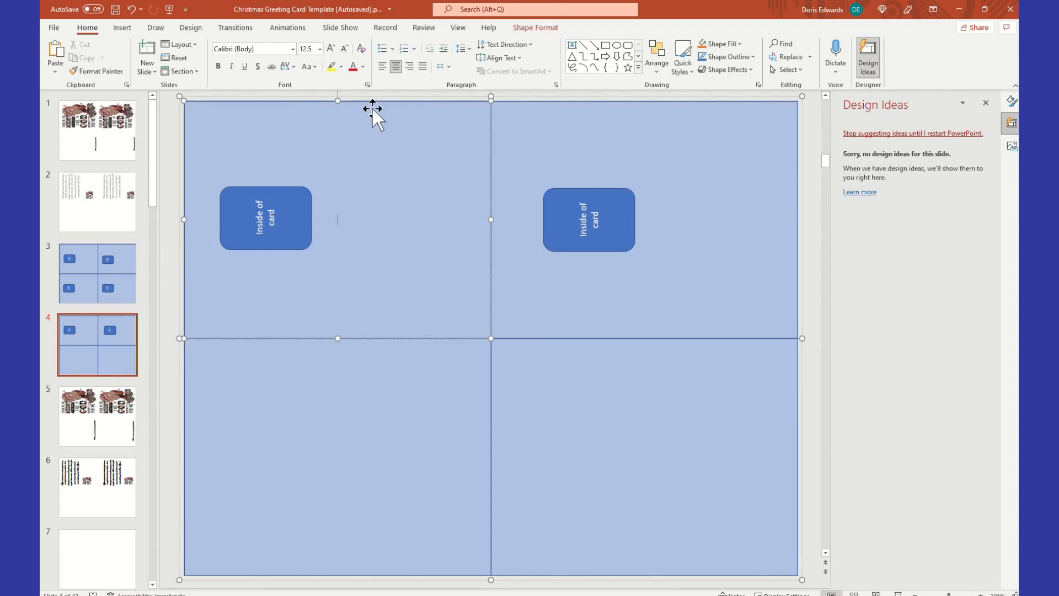
pyautogui.rightClick(373, 108)
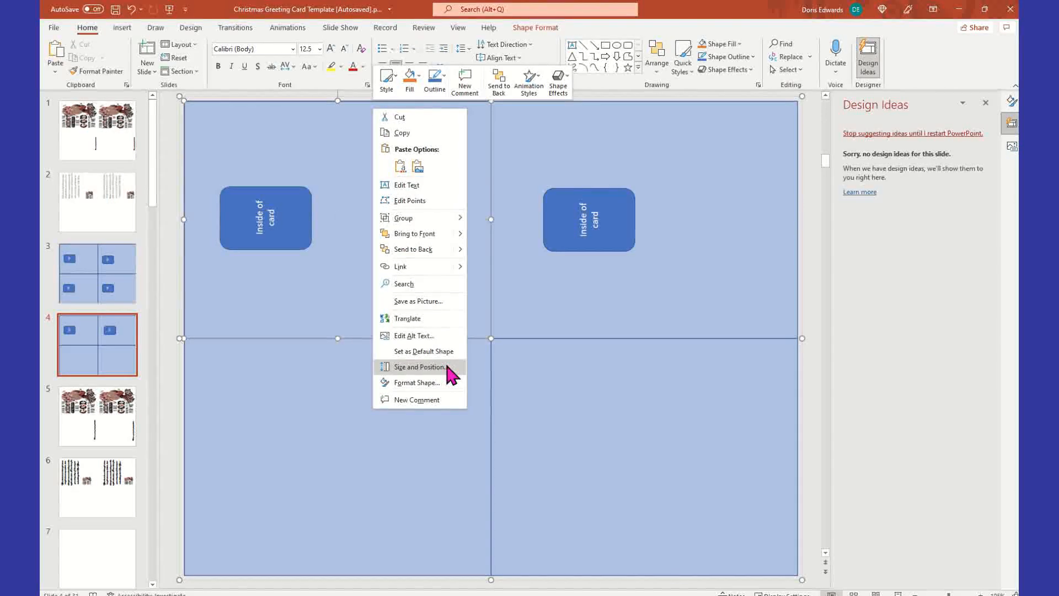
pyautogui.click(419, 367)
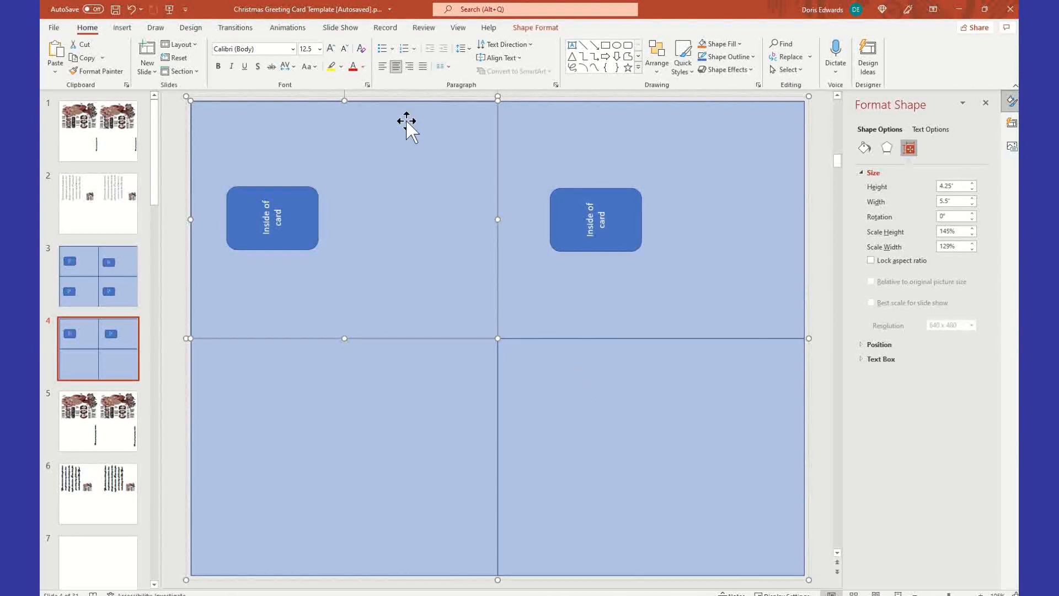
pyautogui.moveTo(406, 115)
pyautogui.mouseDown()
pyautogui.moveTo(409, 102)
pyautogui.moveTo(425, 144)
pyautogui.moveTo(431, 122)
pyautogui.moveTo(380, 97)
pyautogui.moveTo(411, 101)
pyautogui.mouseUp()
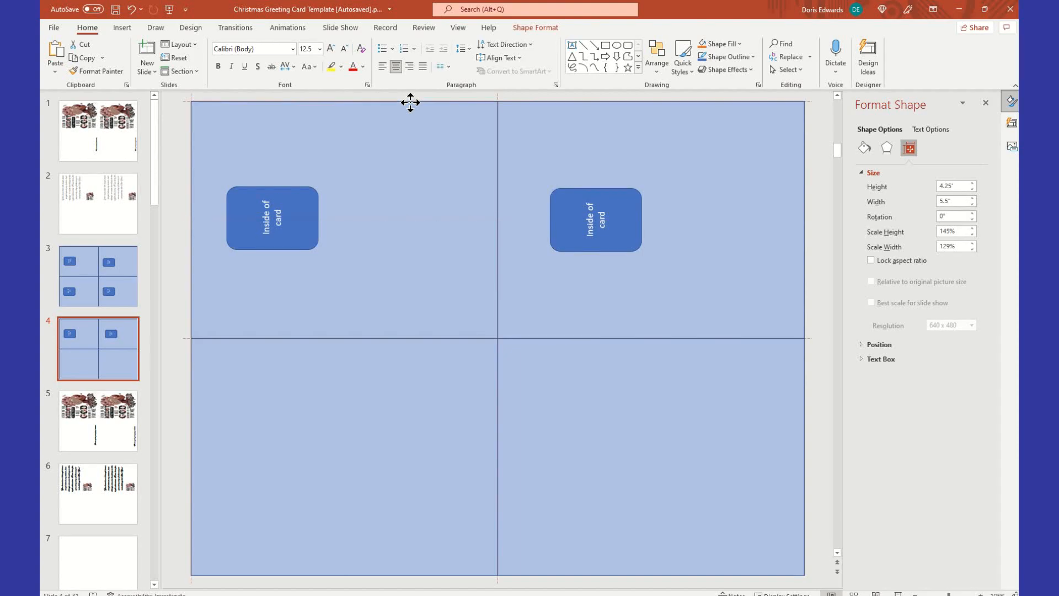
pyautogui.click(176, 252)
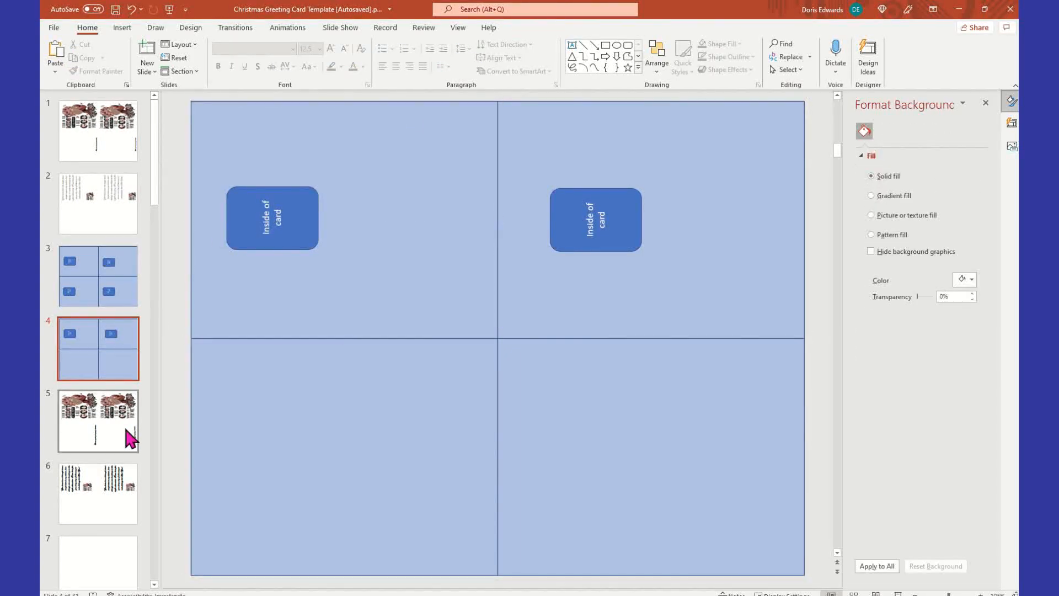
# Review the outside and inside slides of both cards, comparing slides 5 and 6 with slides 1 and 2.
pyautogui.click(130, 436)
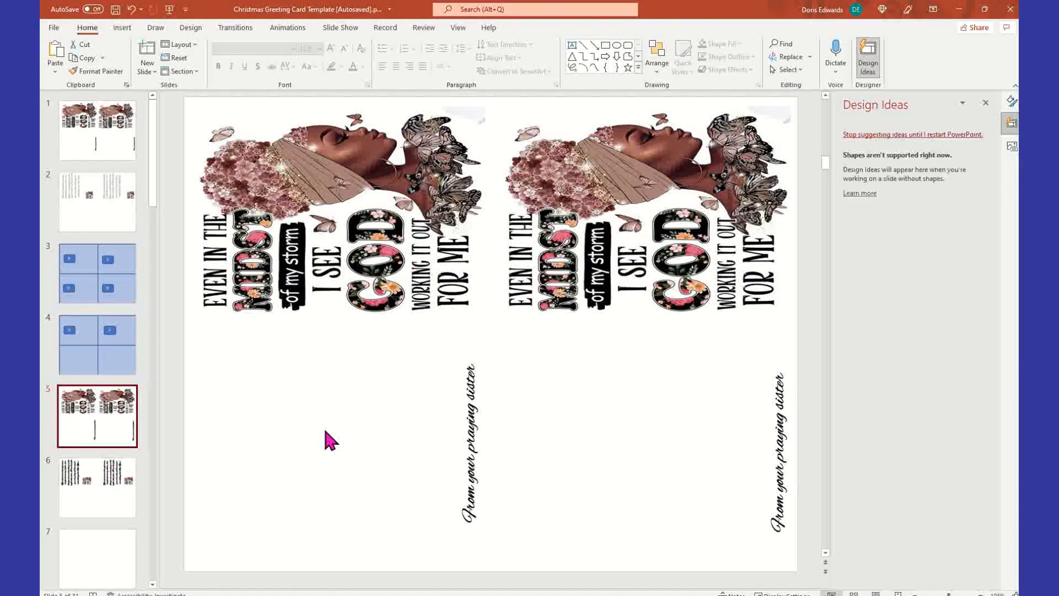
pyautogui.click(102, 499)
pyautogui.click(113, 154)
pyautogui.click(102, 199)
pyautogui.click(111, 142)
pyautogui.click(113, 216)
pyautogui.click(77, 145)
pyautogui.click(105, 197)
pyautogui.click(109, 427)
pyautogui.click(115, 484)
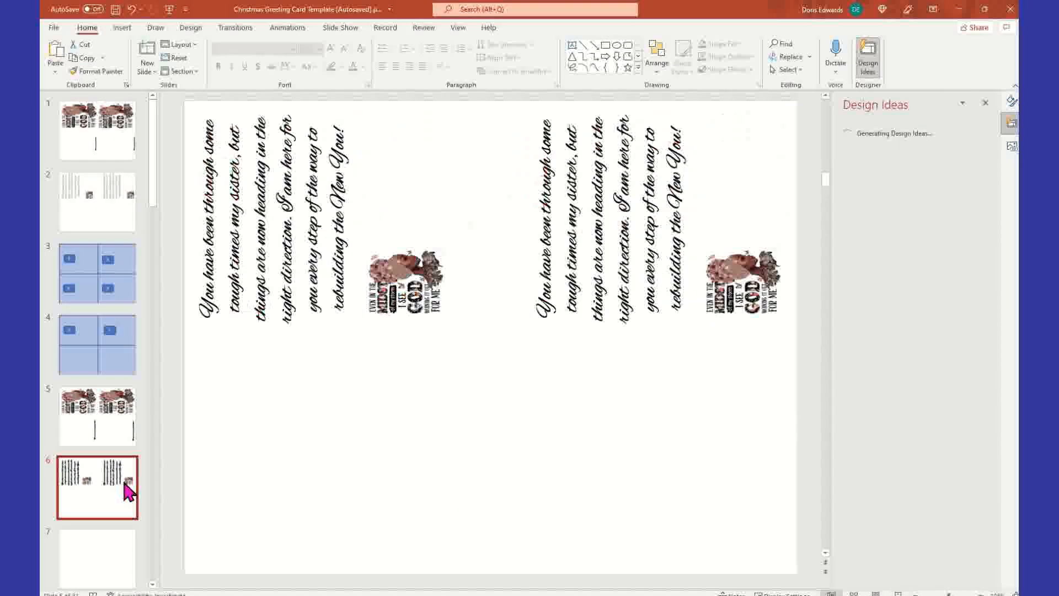
pyautogui.click(116, 412)
pyautogui.click(117, 480)
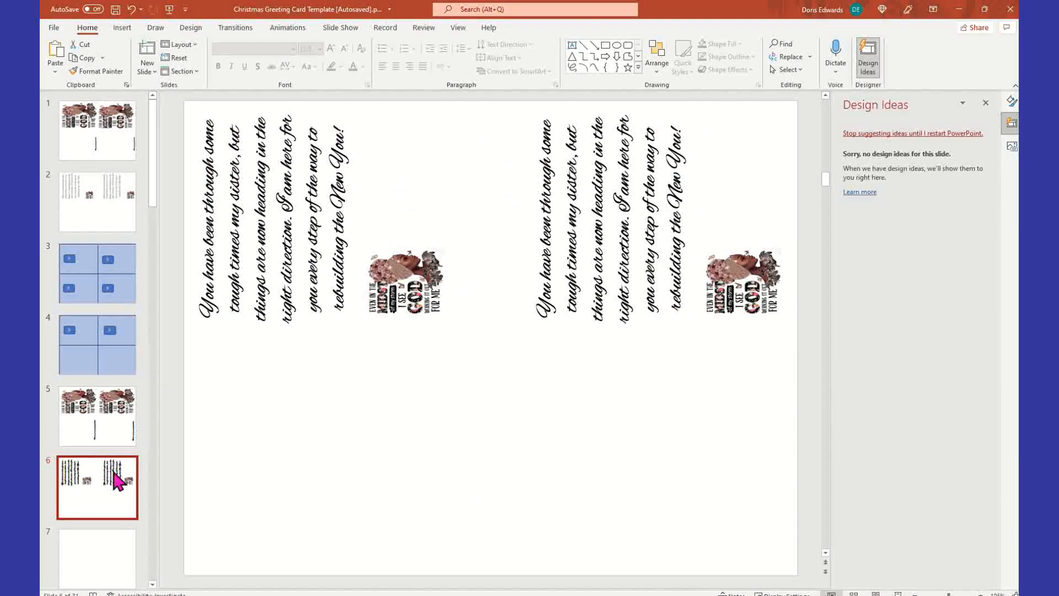
# Save the presentation and close the design suggestions.
pyautogui.click(52, 28)
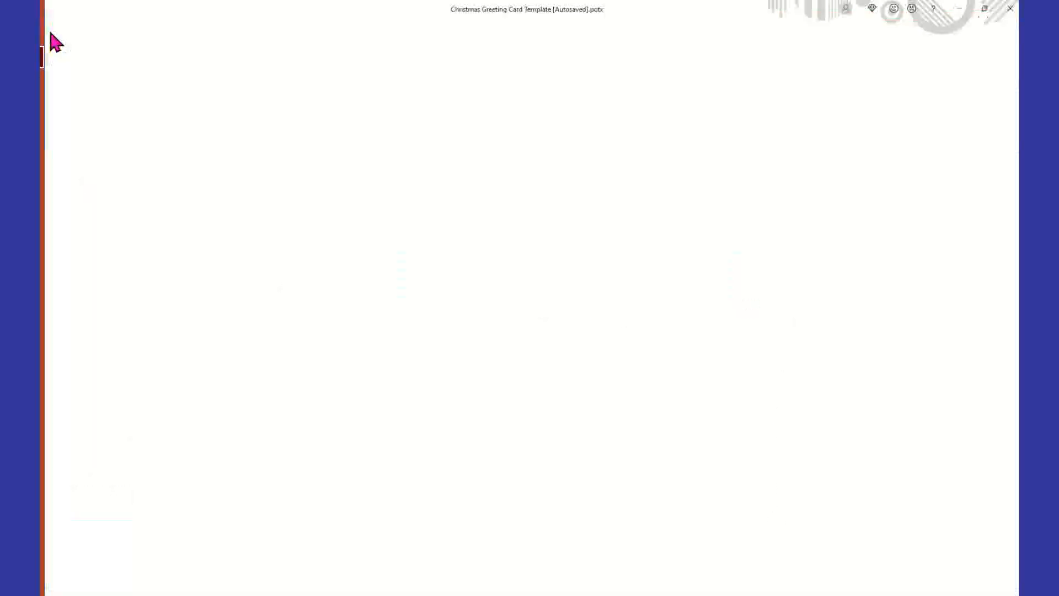
pyautogui.click(71, 156)
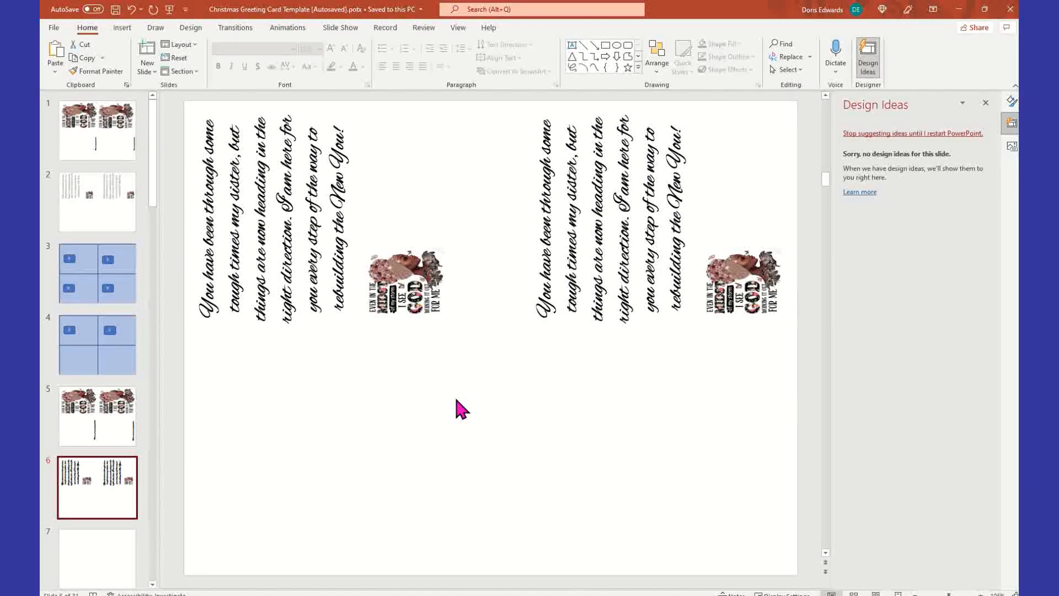
pyautogui.click(987, 104)
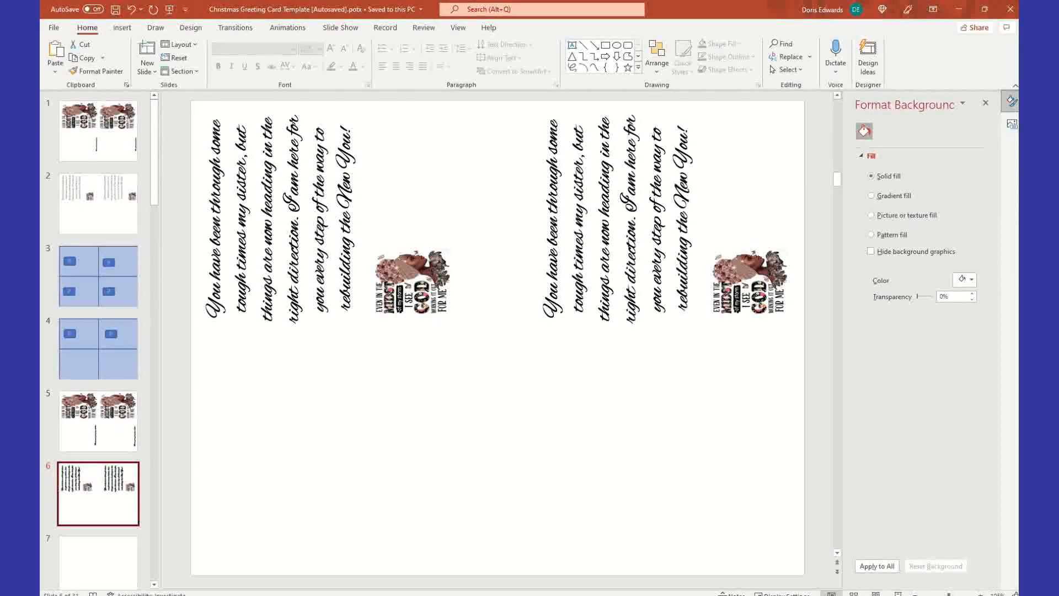
# Set up slide 5 for printing as the current slide only on the HP OfficeJet Pro 7740 series printer.
pyautogui.click(84, 444)
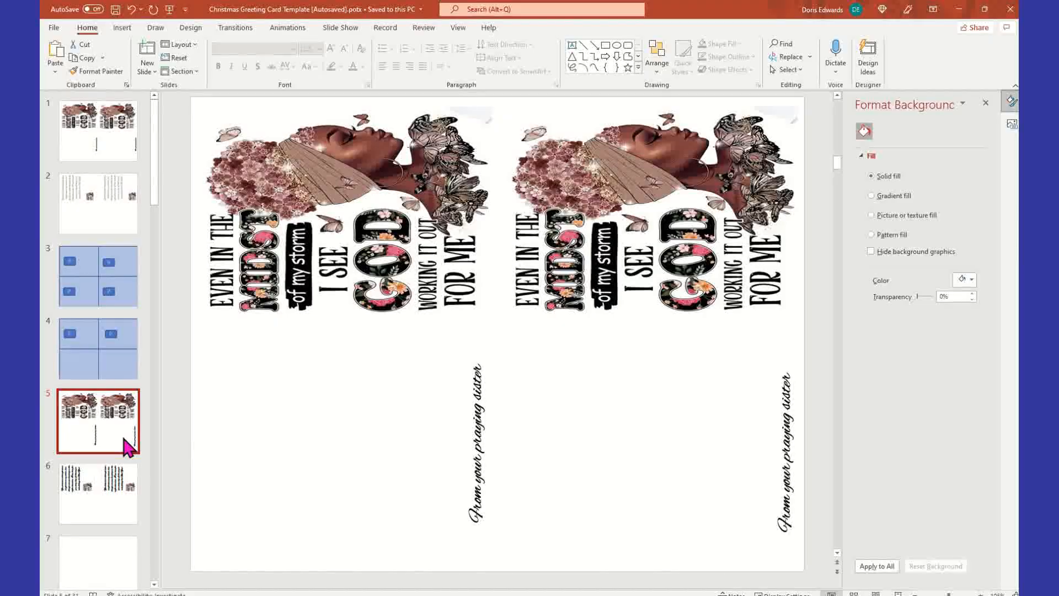
pyautogui.click(55, 27)
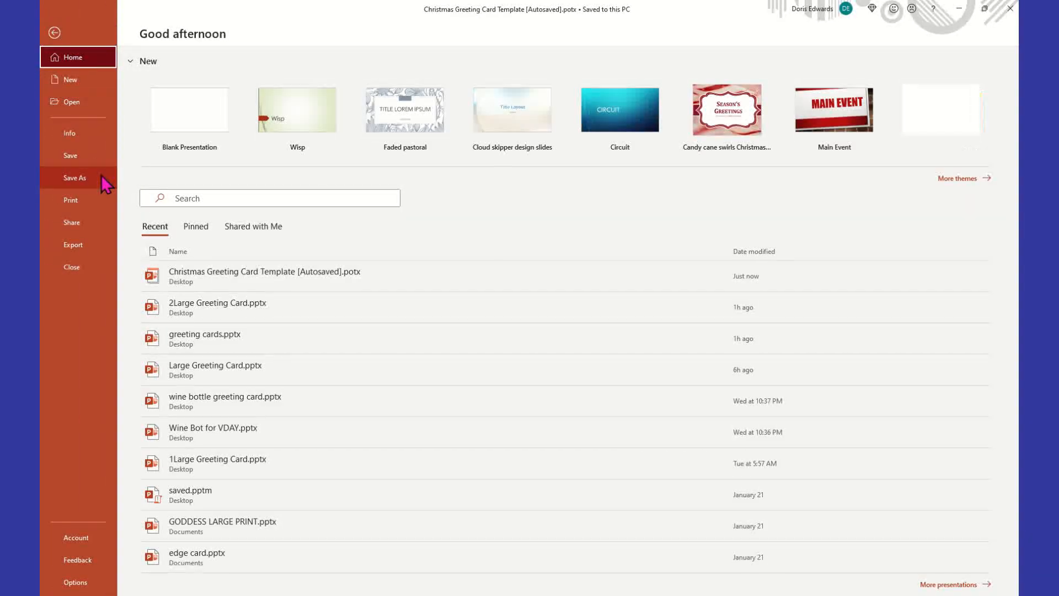
pyautogui.click(84, 202)
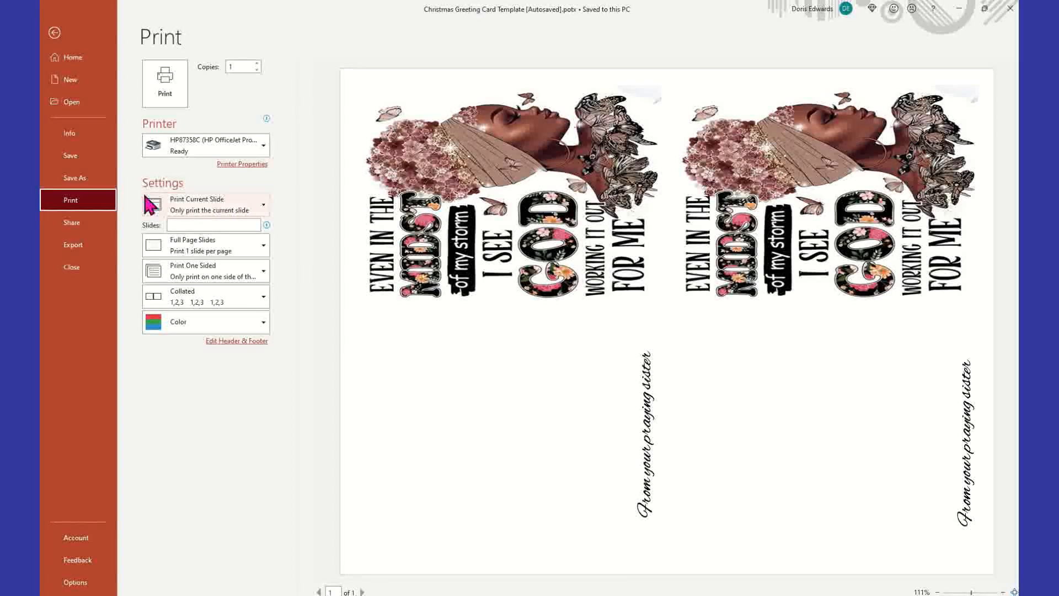
pyautogui.click(264, 205)
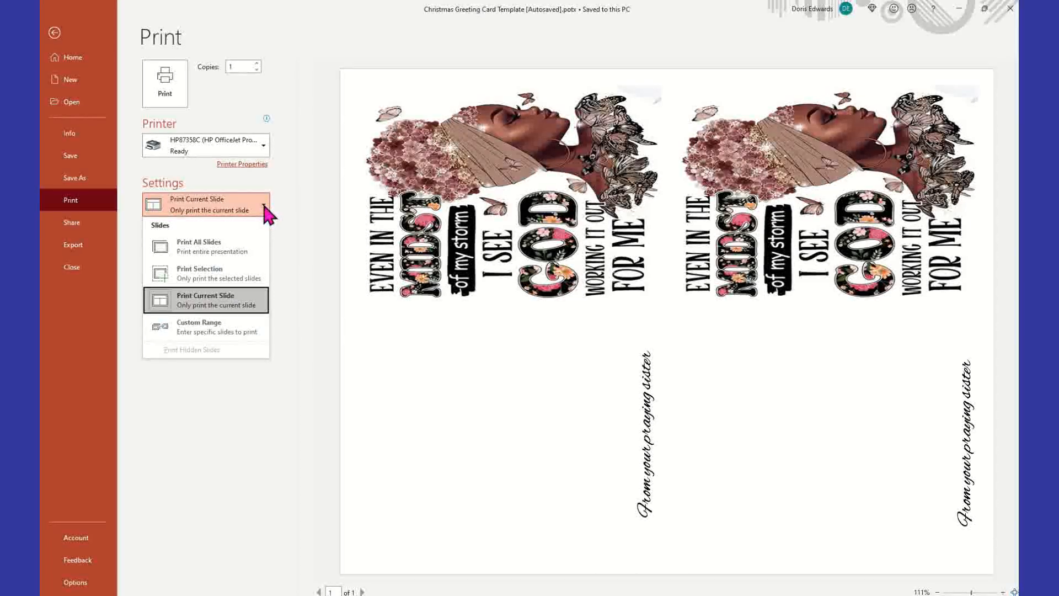
pyautogui.click(258, 301)
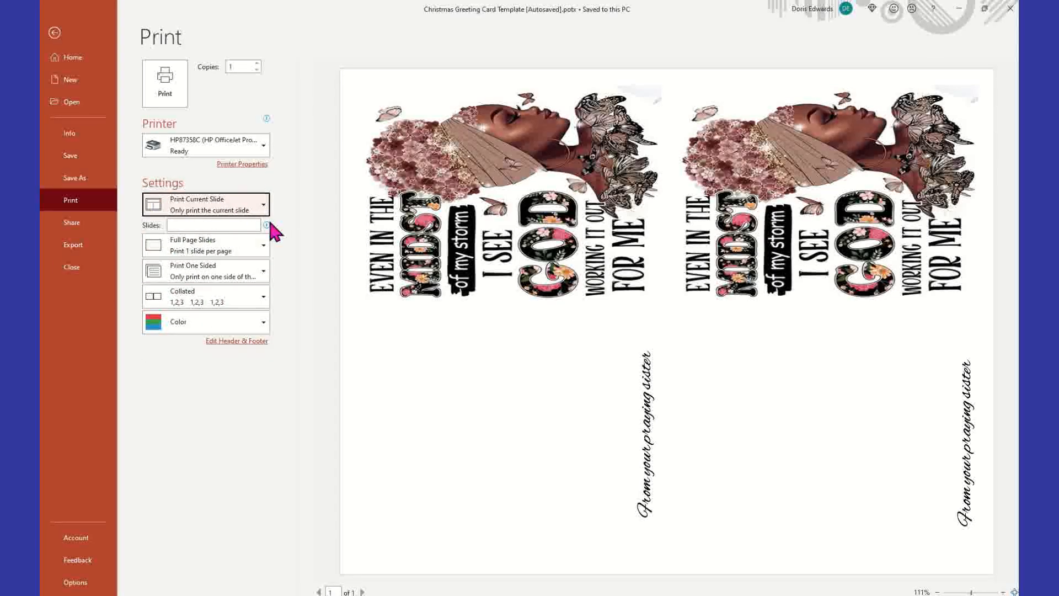
pyautogui.click(266, 150)
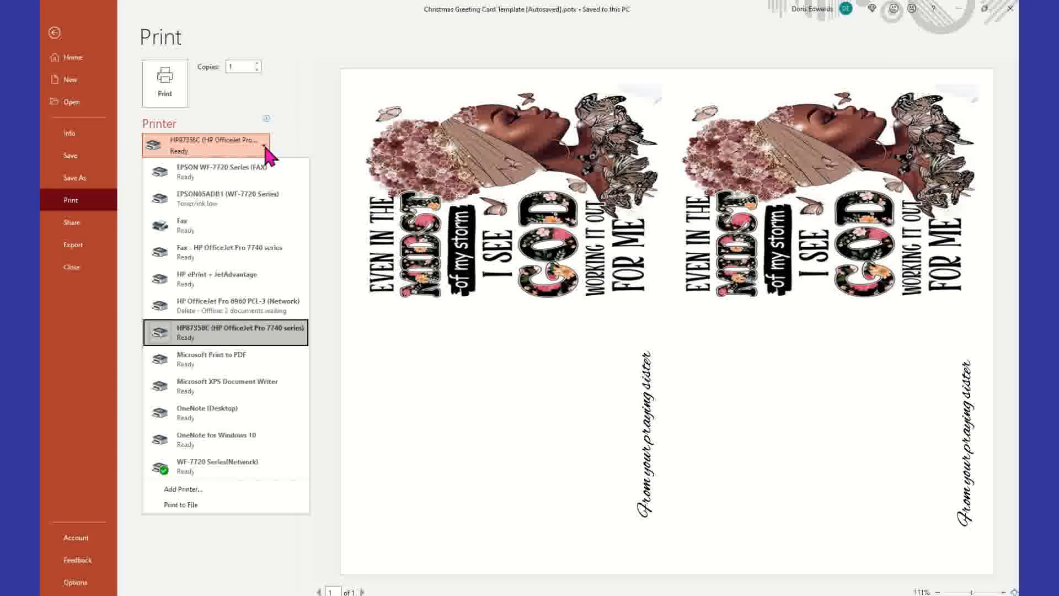
pyautogui.click(289, 337)
# Check the printer's paper, quality and shortcut properties, accept them, and print the card's outside slide.
pyautogui.click(220, 164)
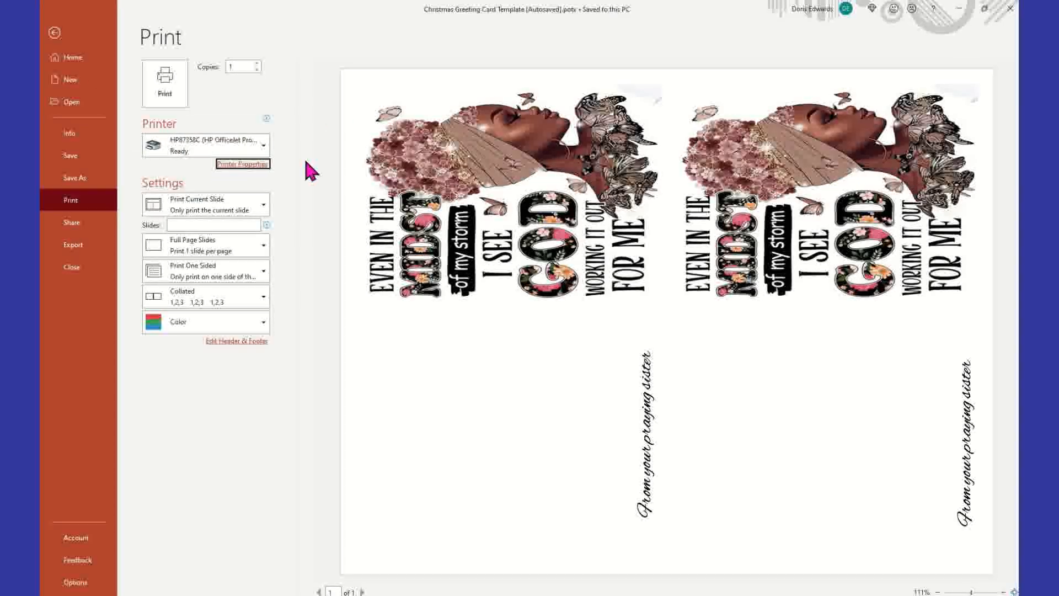
pyautogui.click(122, 24)
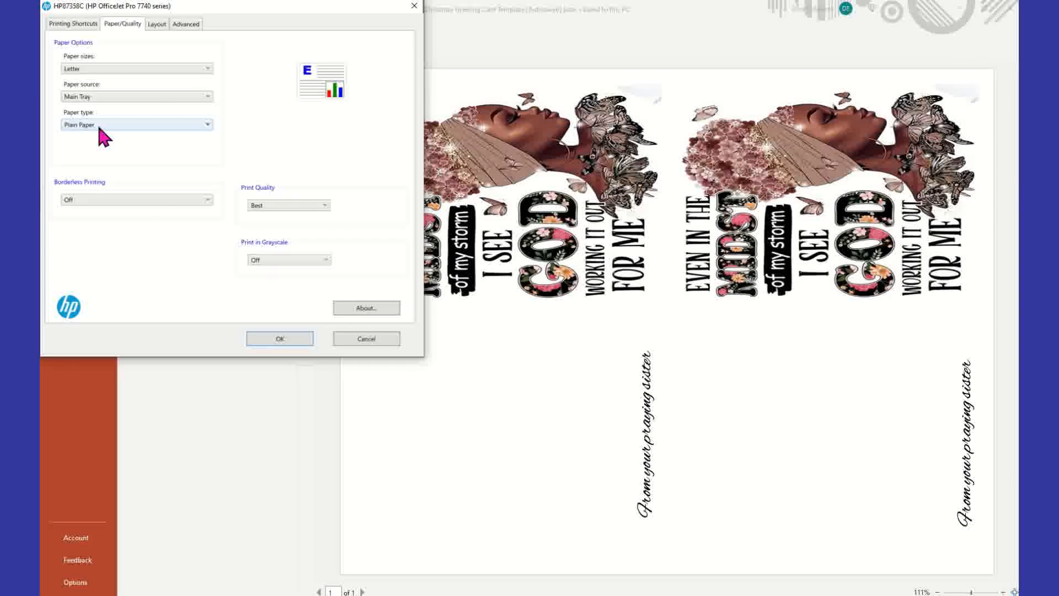
pyautogui.click(72, 21)
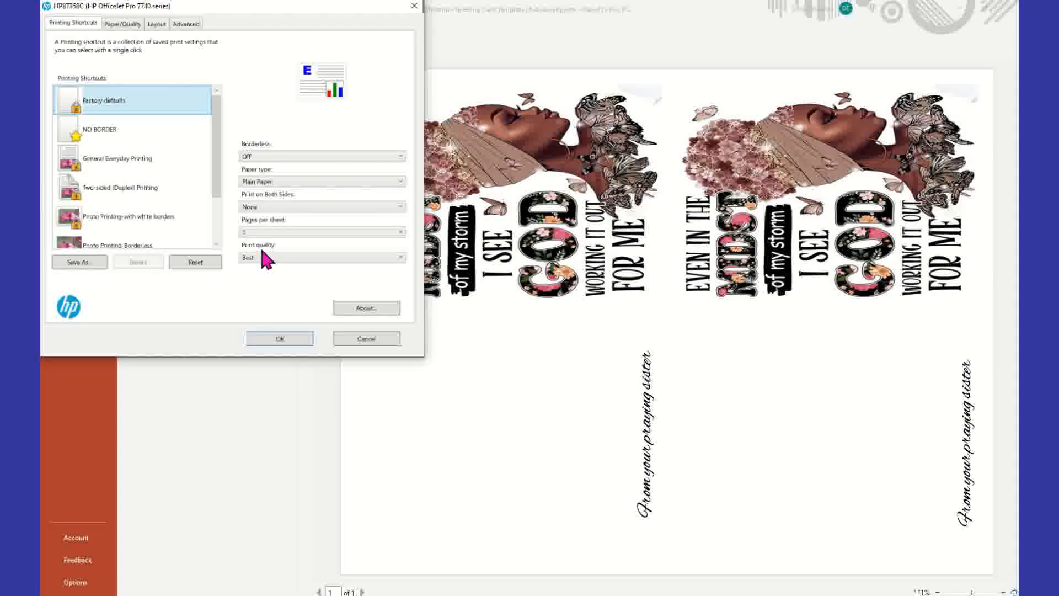
pyautogui.click(300, 340)
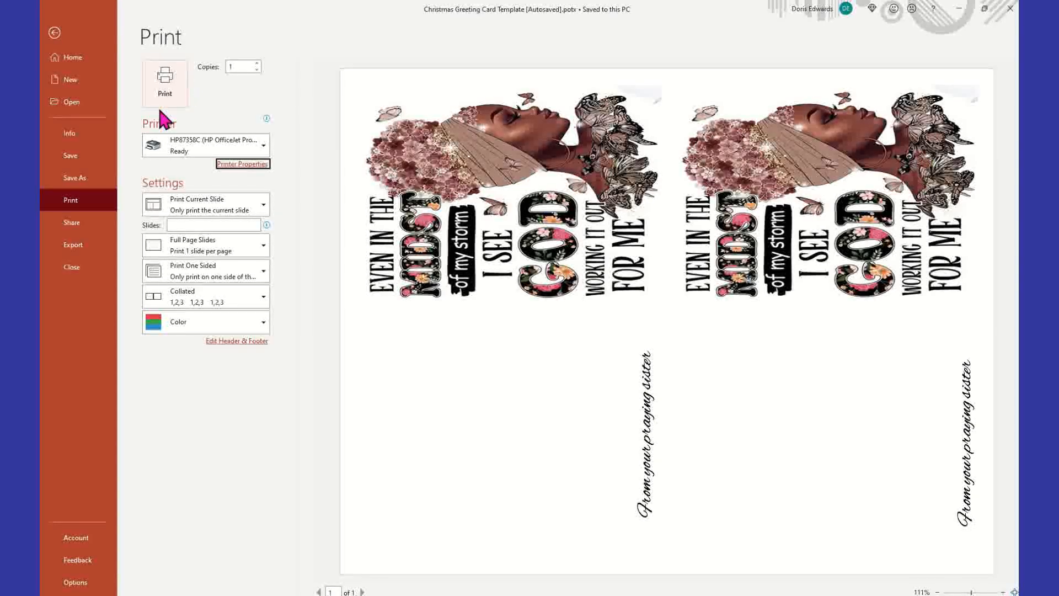
pyautogui.click(175, 104)
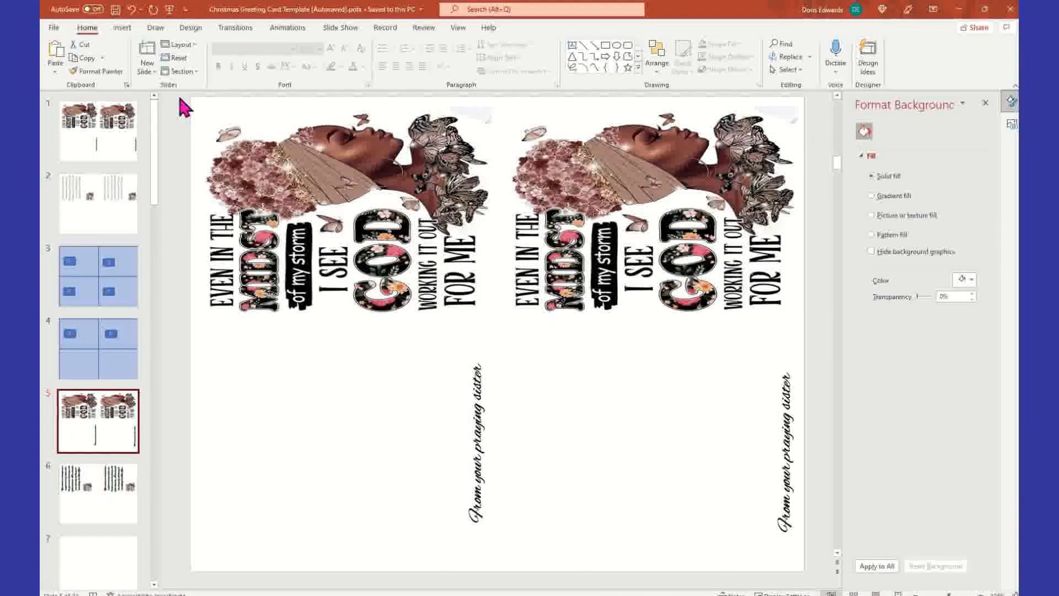